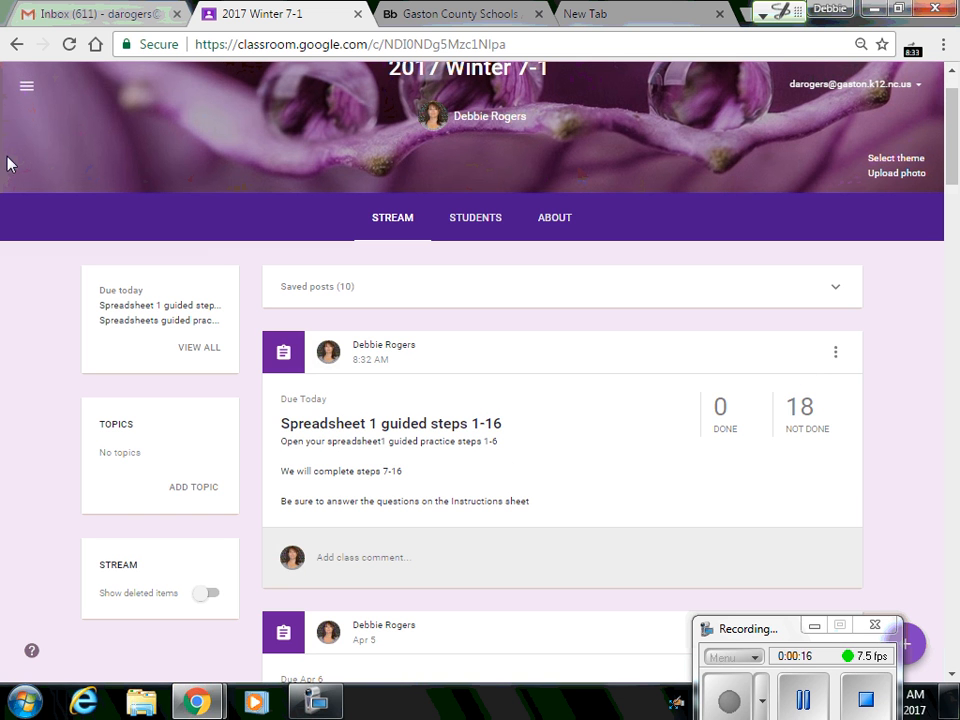
# - Open Google Drive in the blank browser tab
pyautogui.click(570, 14)
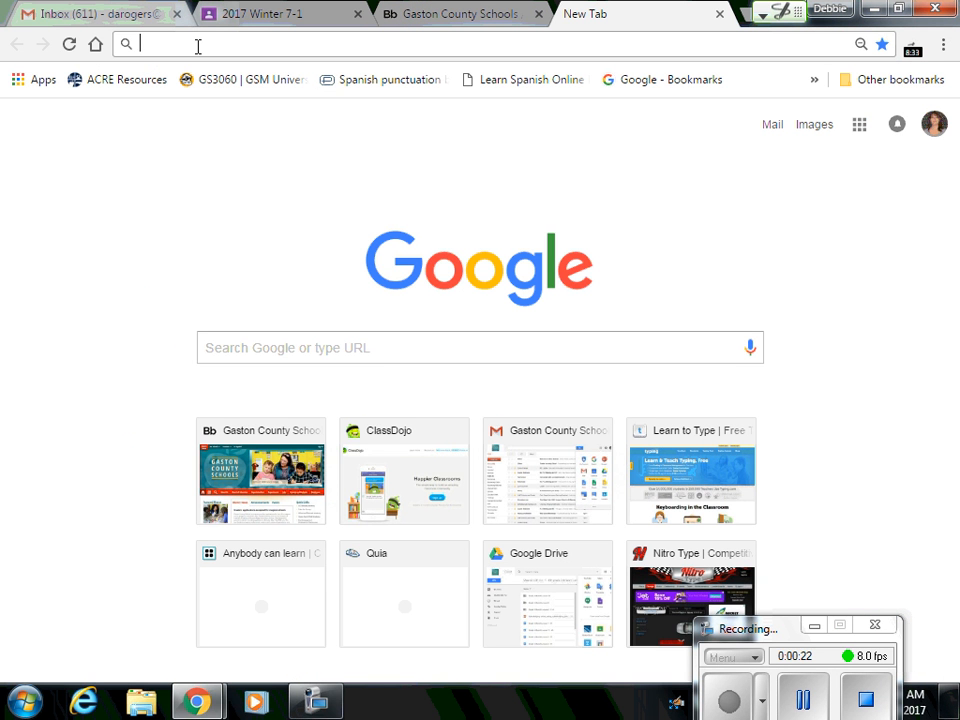
pyautogui.click(858, 127)
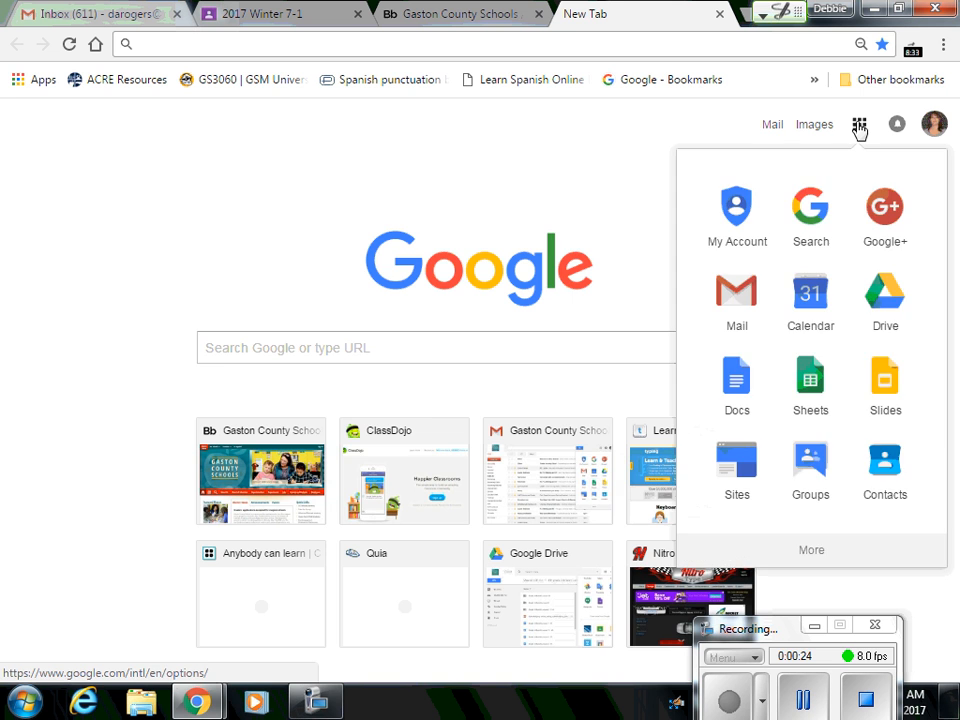
pyautogui.click(878, 290)
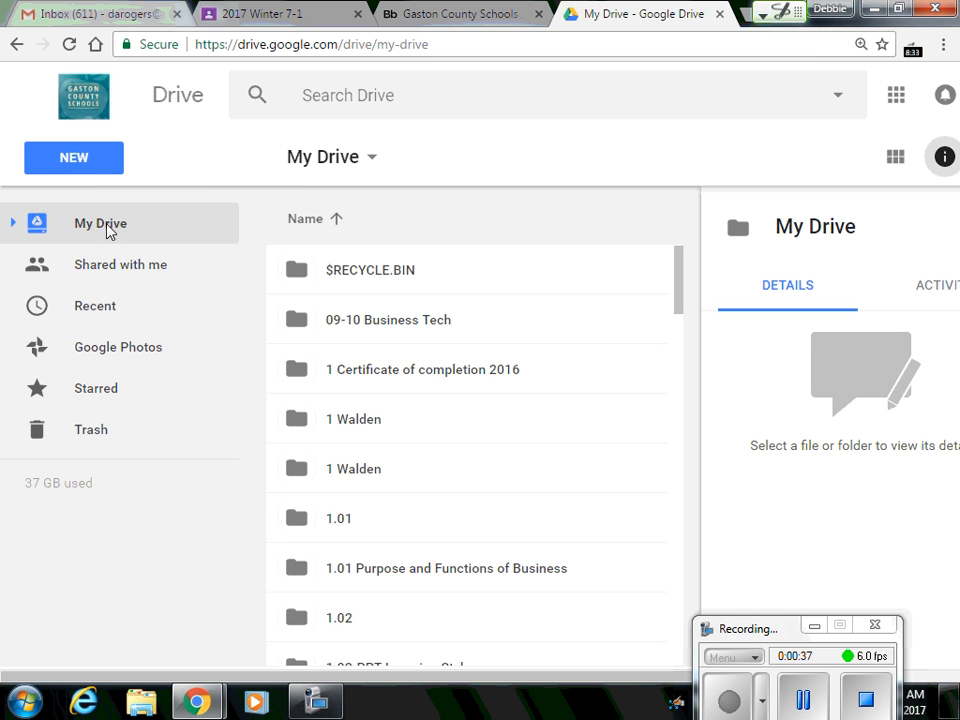
pyautogui.click(364, 93)
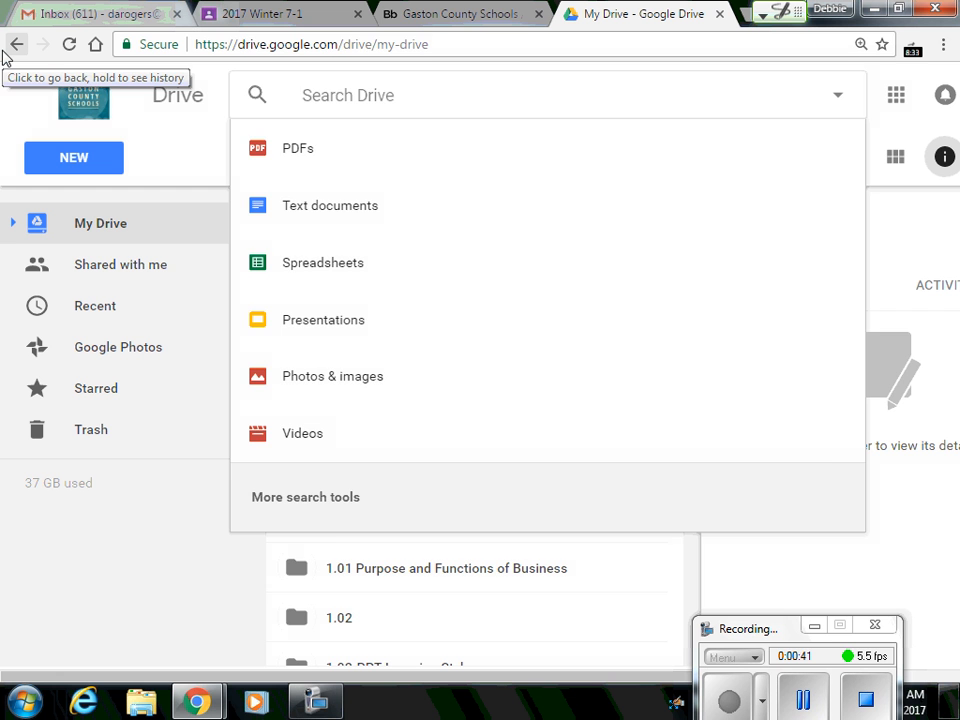
pyautogui.write('sheets')
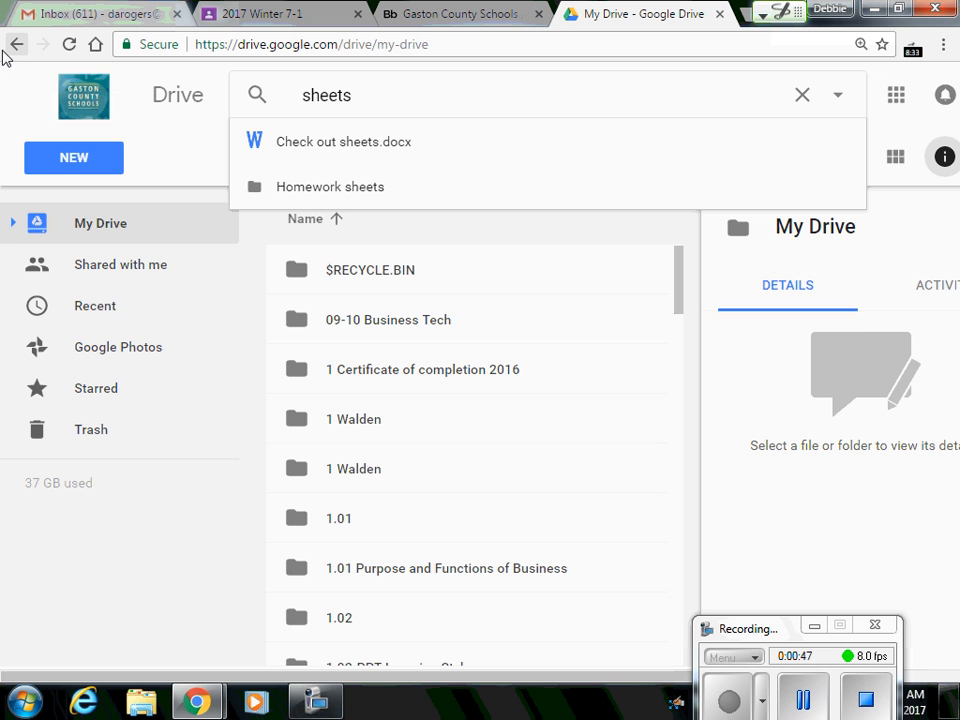
pyautogui.press('BackSpace')
pyautogui.press('BackSpace')
pyautogui.press('BackSpace')
pyautogui.press('BackSpace')
pyautogui.press('BackSpace')
pyautogui.press('BackSpace')
# - Search Drive for "guided" and open the first file named 1 Guided Practice Spreadsheet
pyautogui.write('guided p')
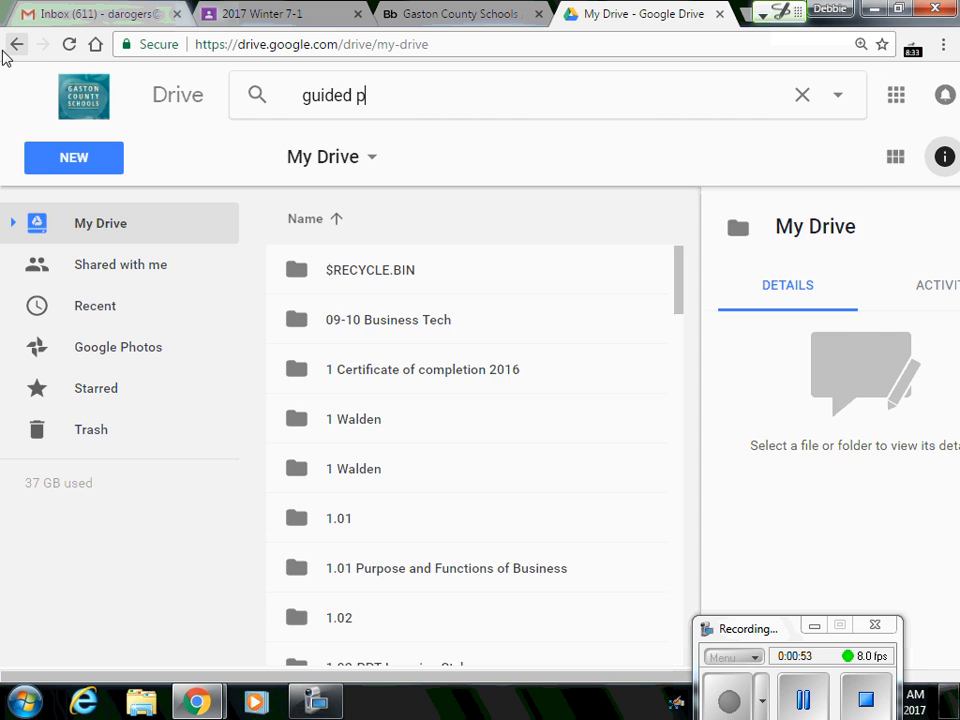
pyautogui.press('BackSpace')
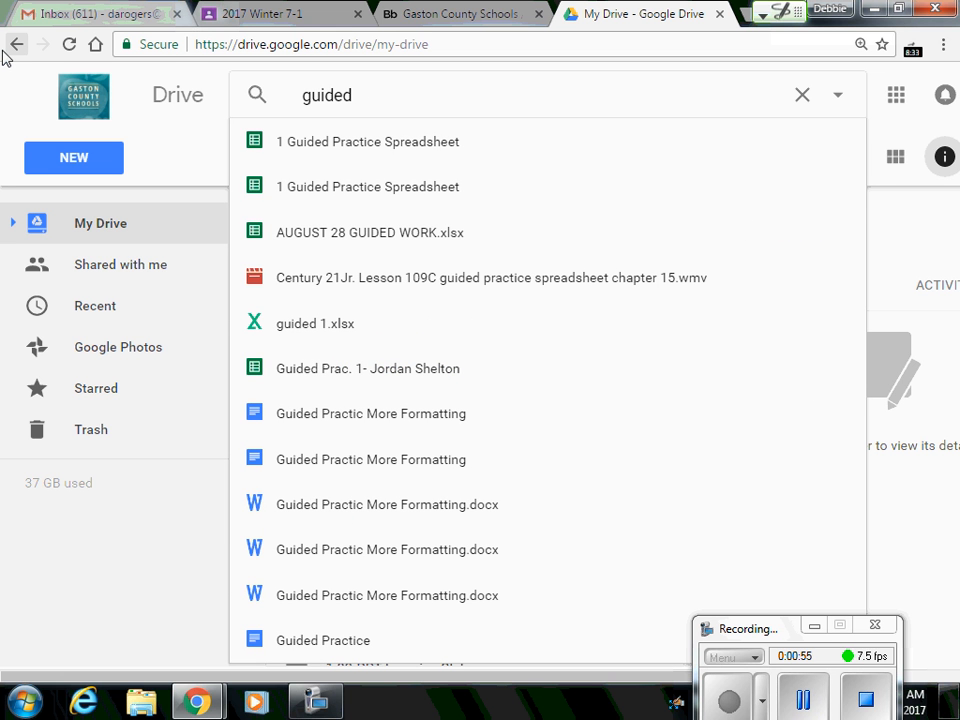
pyautogui.click(388, 150)
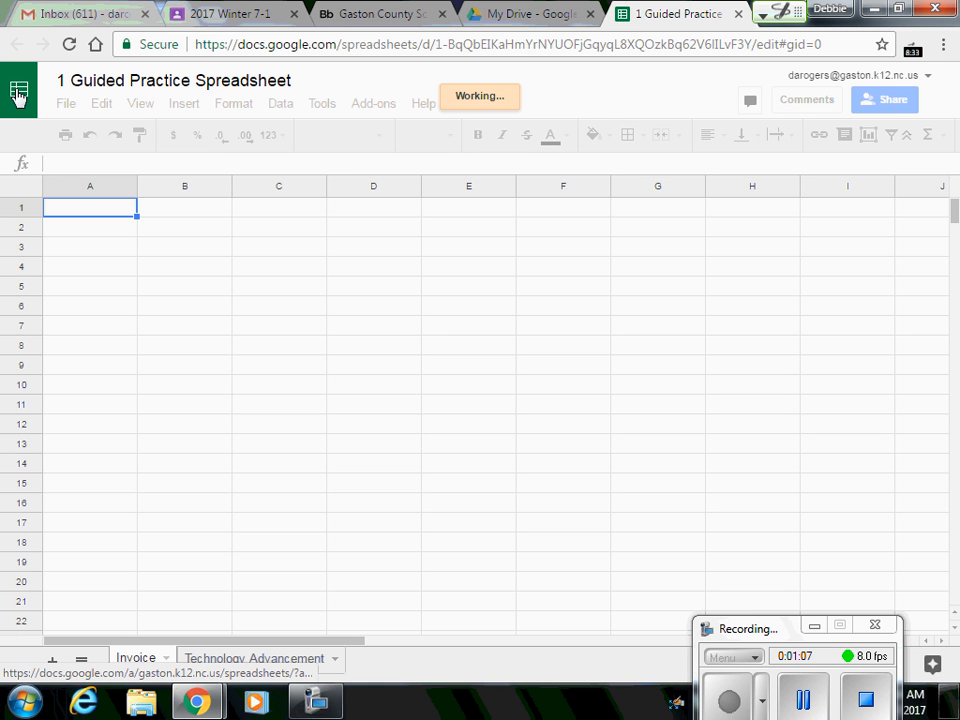
# - Return to the Sheets home list and open Guided Practice Spreadsheet 1 from the previous 7 days
pyautogui.click(17, 95)
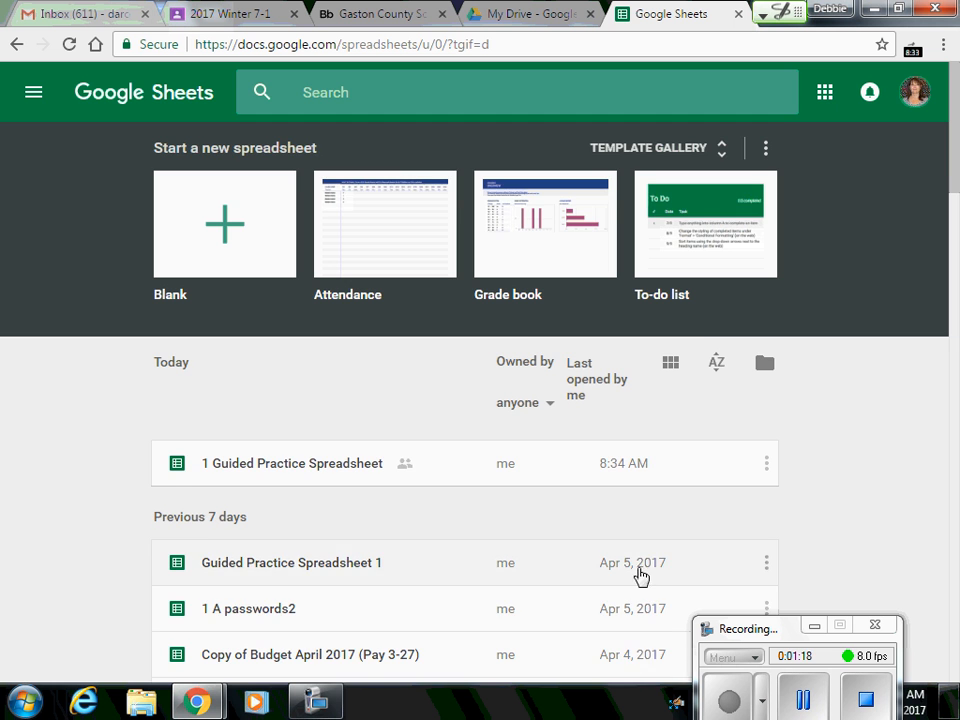
pyautogui.scroll(-1, 530, 595)
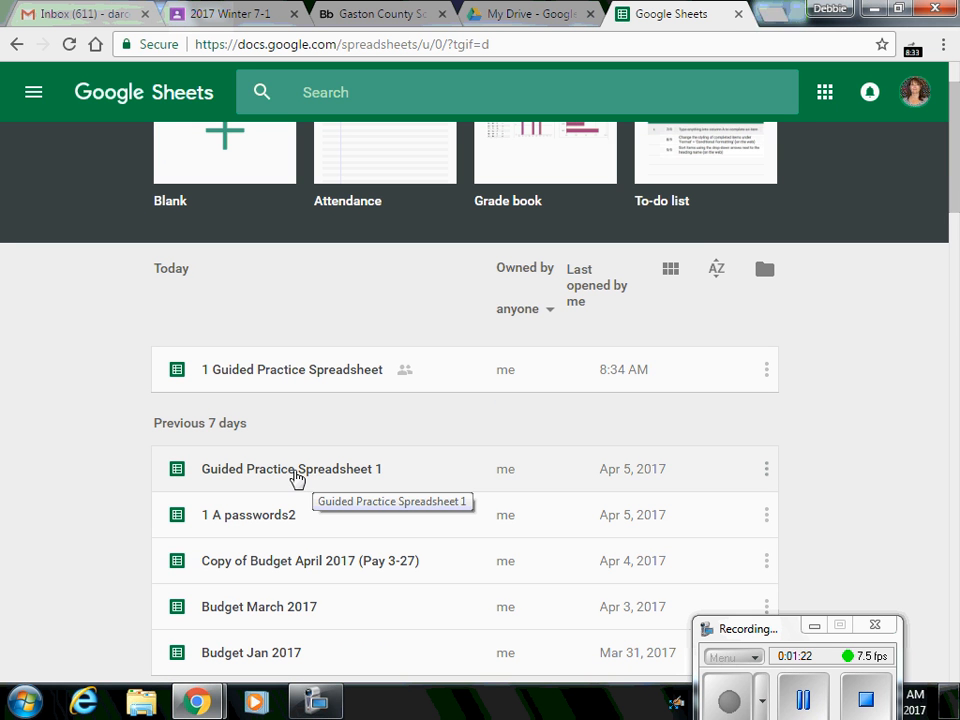
pyautogui.click(295, 478)
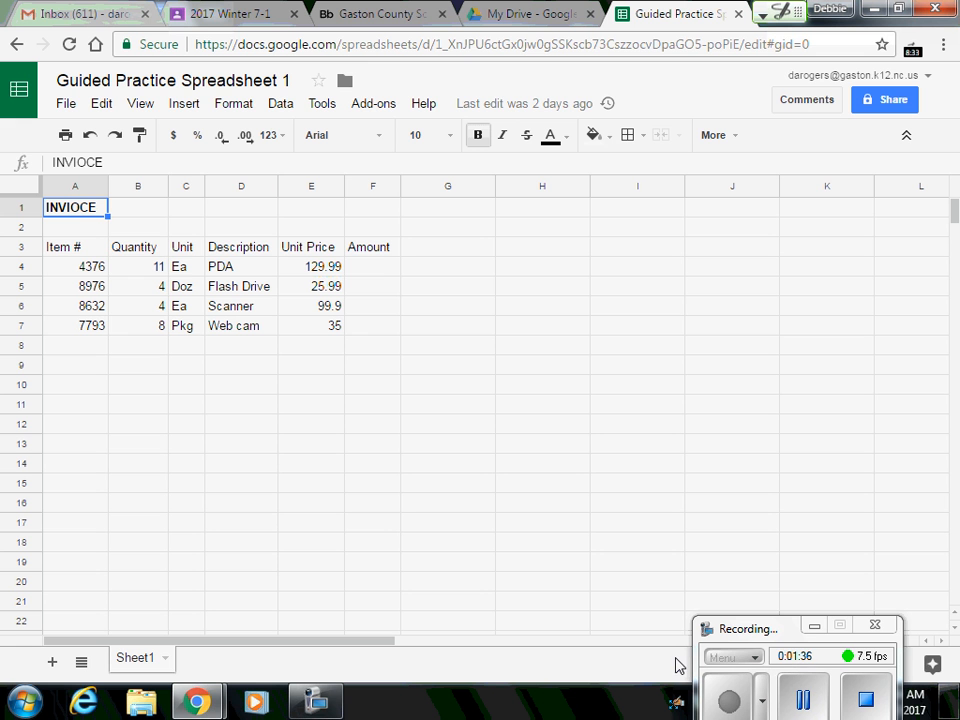
# - Switch to the 2017 Winter 7-1 class and open Guided Practice.docx from the Spreadsheets guided practice 1 assignment
pyautogui.click(199, 27)
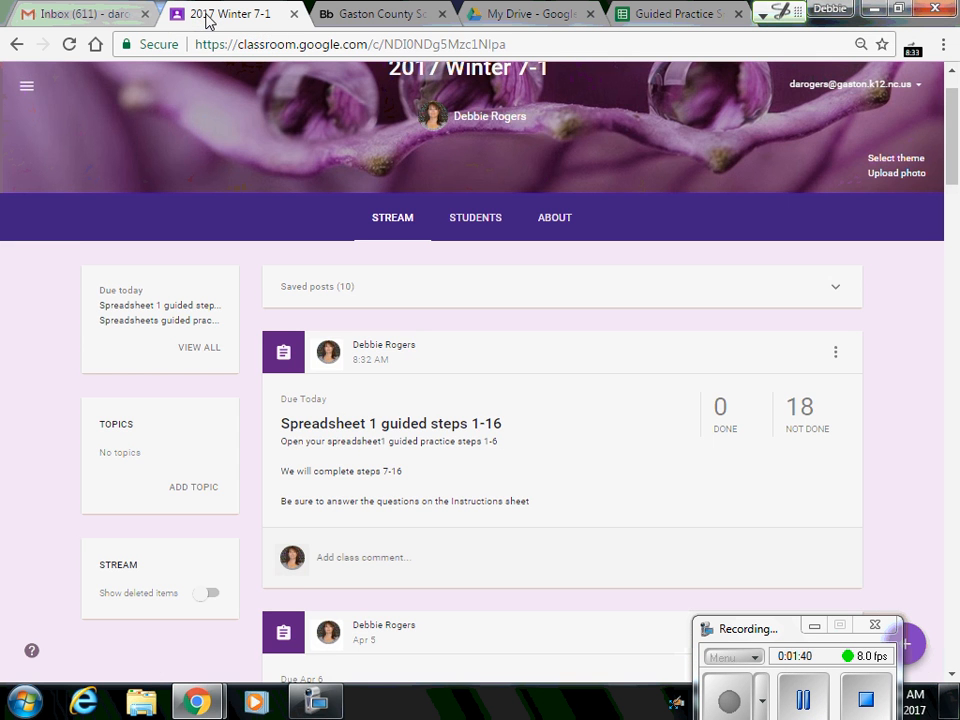
pyautogui.scroll(-10, 448, 336)
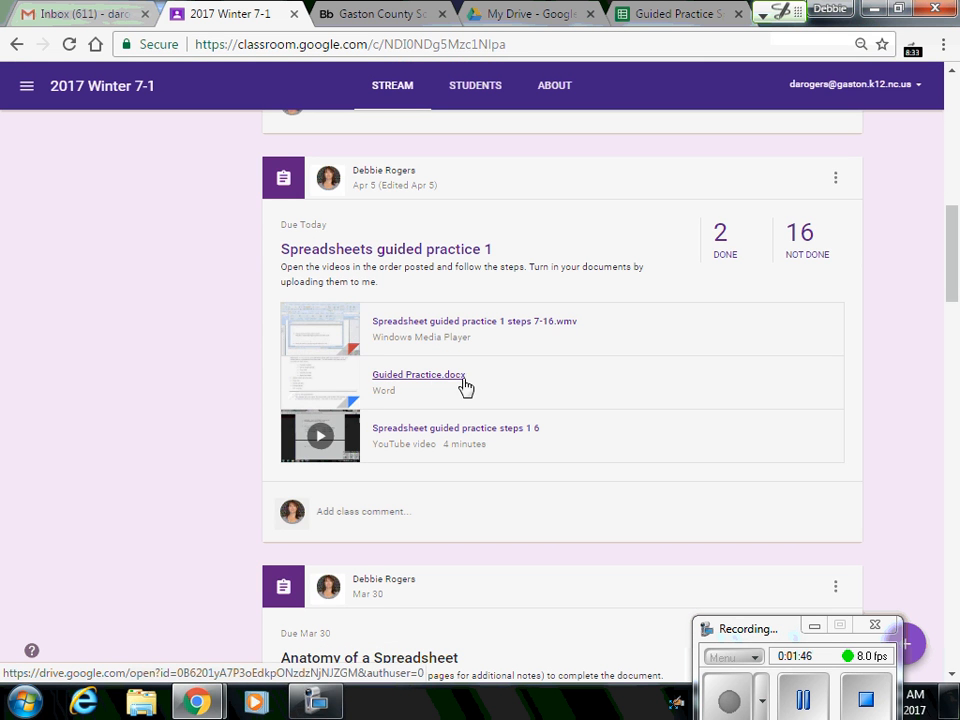
pyautogui.click(417, 380)
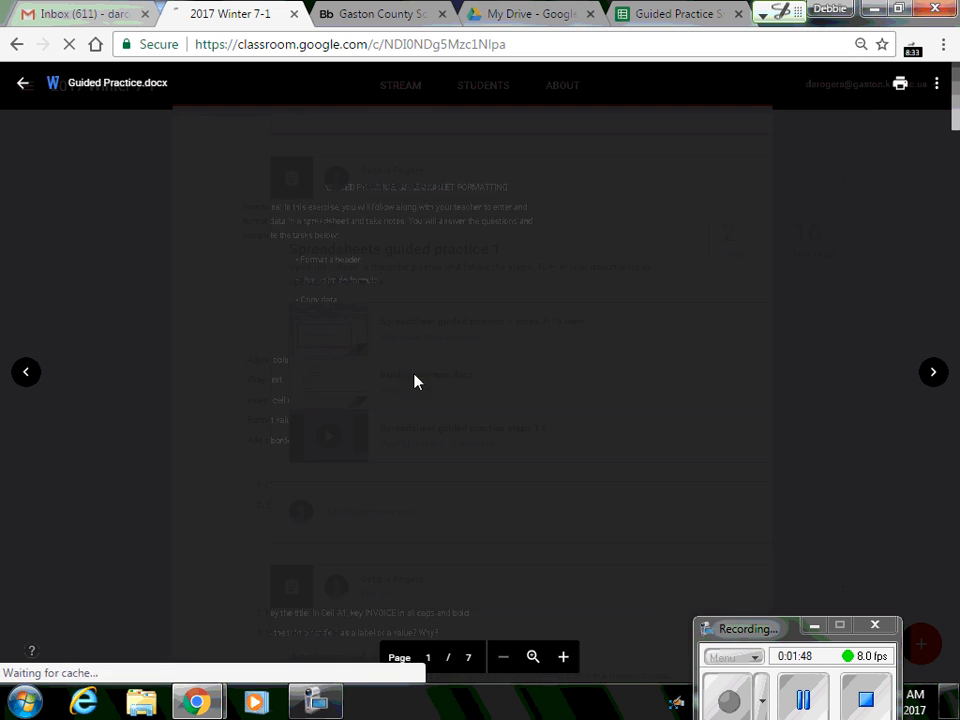
# - Read through the Guided Practice instructions, from the opening directions to the data table and the row 3 formatting task
pyautogui.scroll(-2, 289, 536)
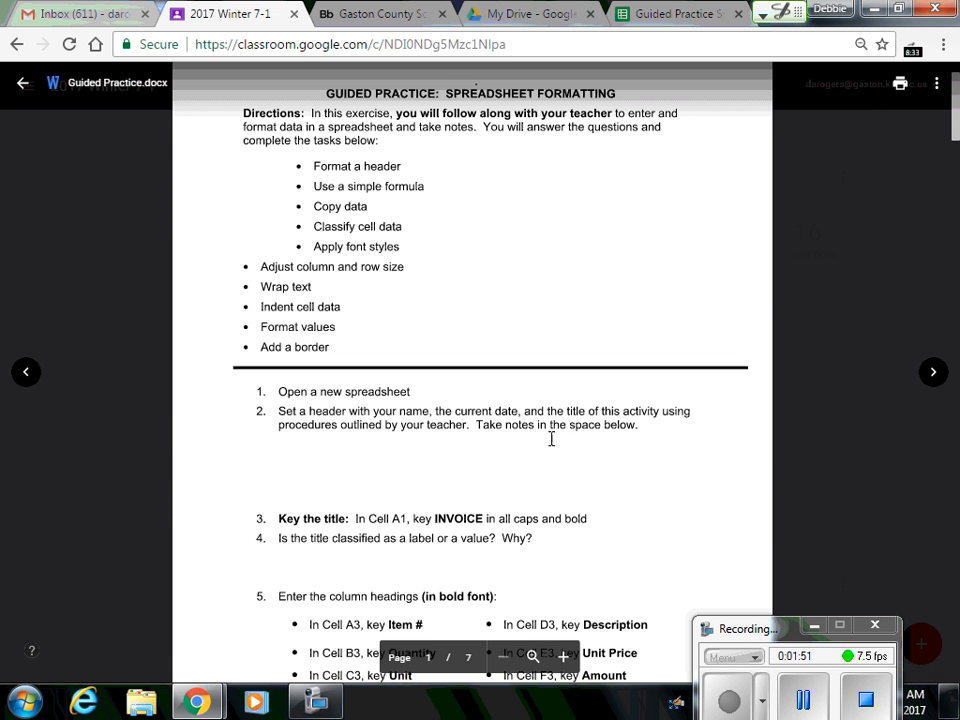
pyautogui.scroll(-4, 511, 520)
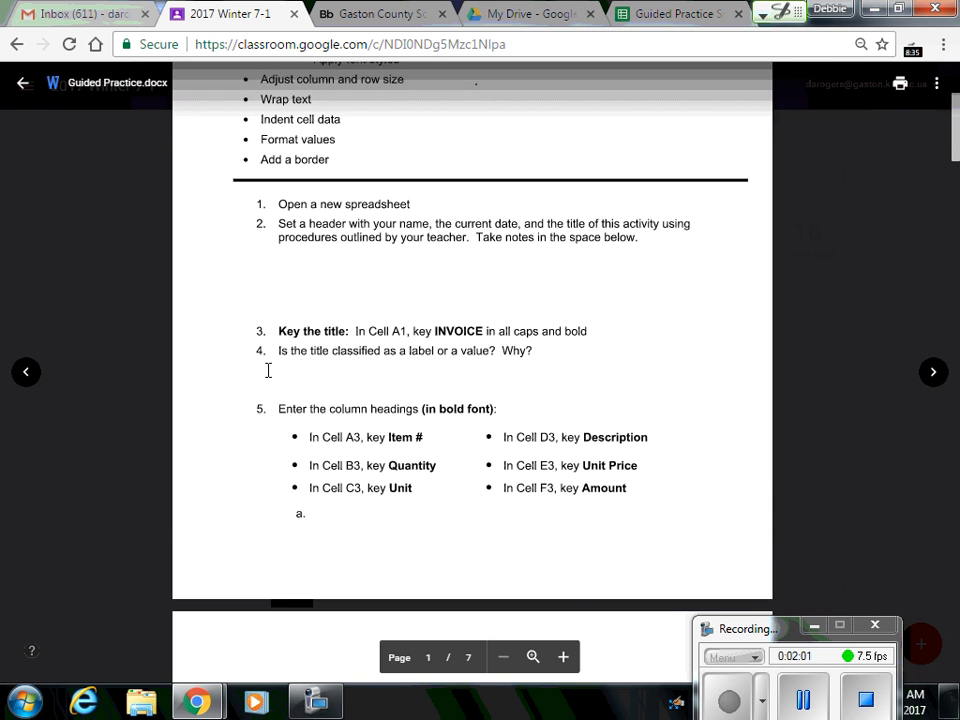
pyautogui.scroll(-3, 394, 399)
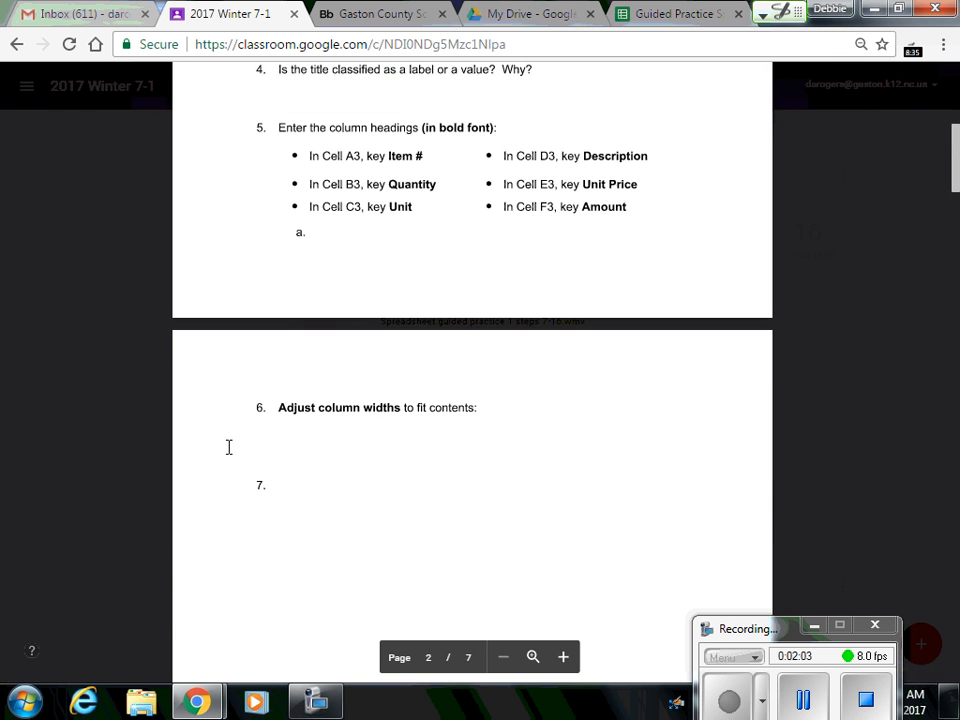
pyautogui.scroll(-4, 240, 443)
pyautogui.scroll(-5, 260, 435)
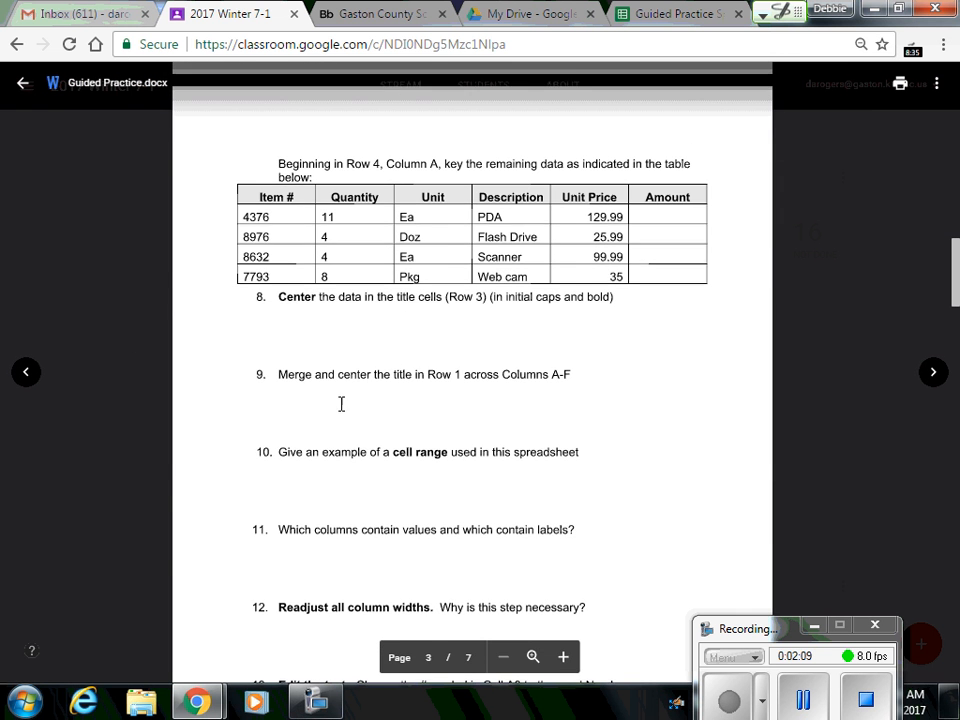
pyautogui.scroll(5, 341, 404)
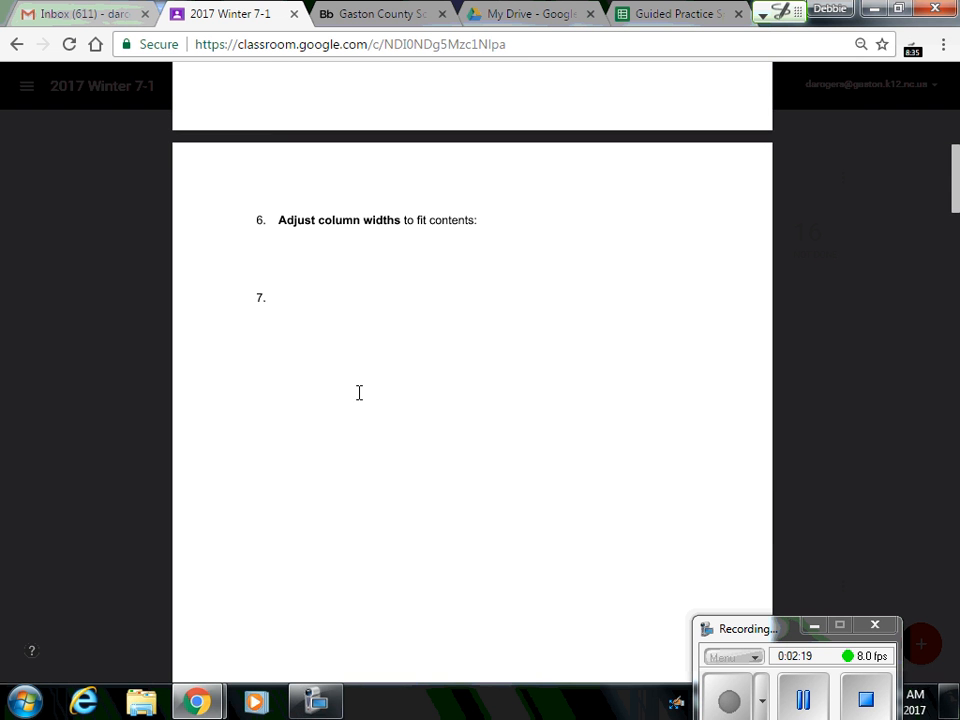
pyautogui.scroll(-5, 296, 439)
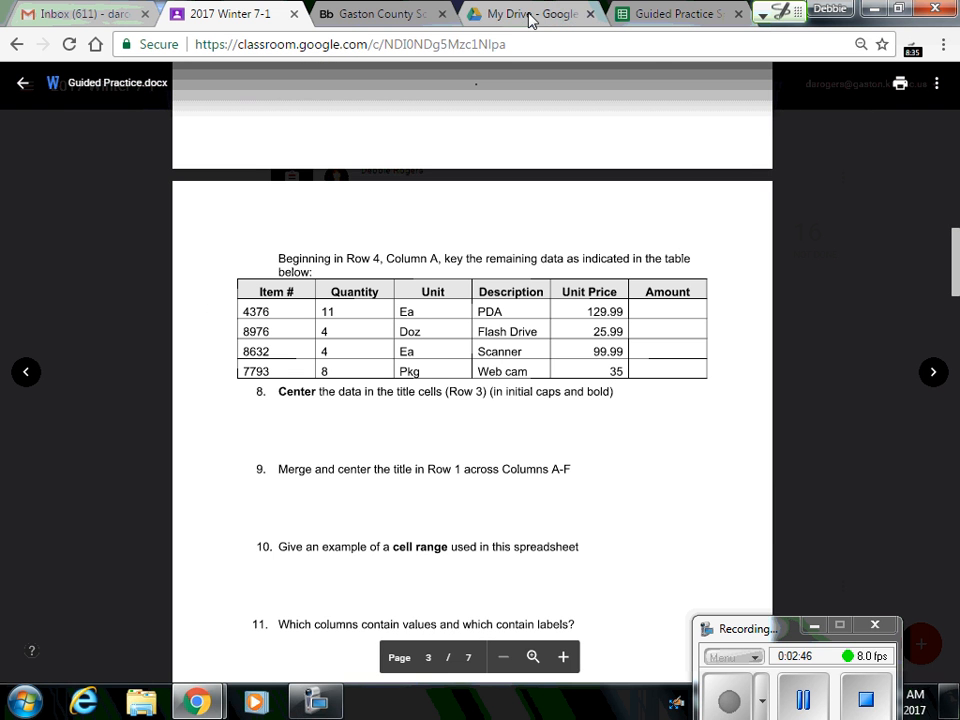
# - Center and bold the column headings in A3:F3 of Guided Practice Spreadsheet 1
pyautogui.click(651, 16)
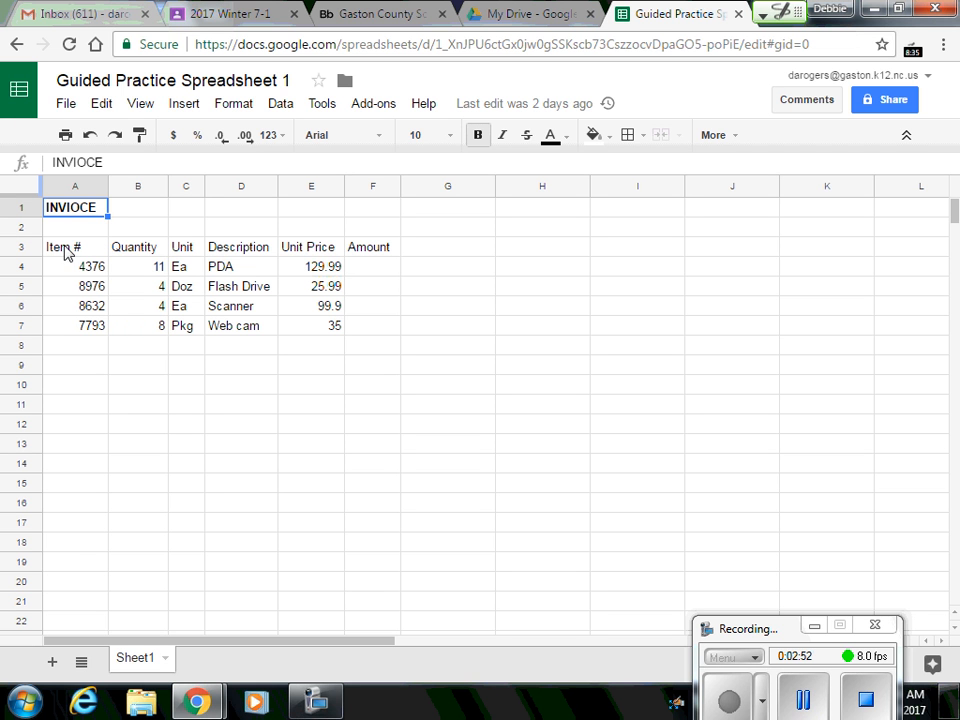
pyautogui.moveTo(62, 255); pyautogui.dragTo(135, 256)
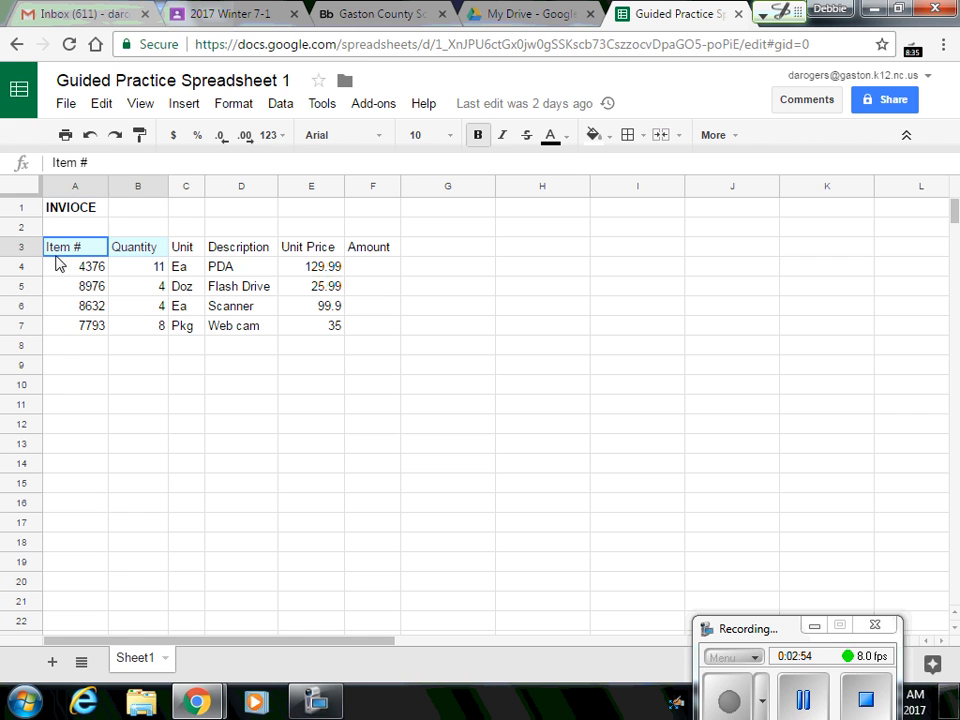
pyautogui.click(133, 543)
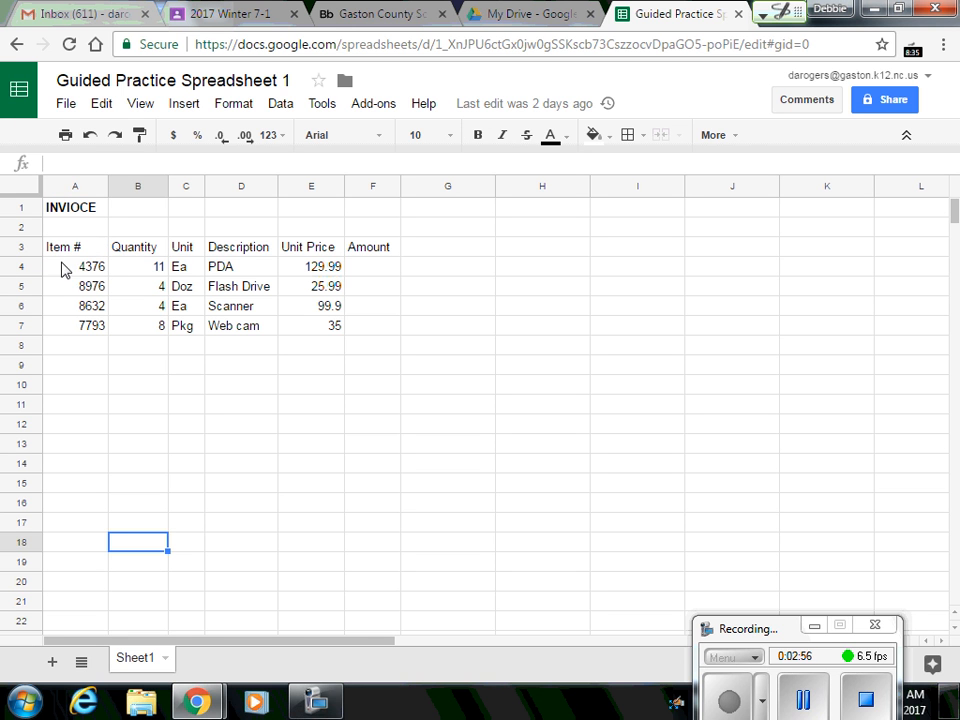
pyautogui.moveTo(63, 256); pyautogui.dragTo(386, 253)
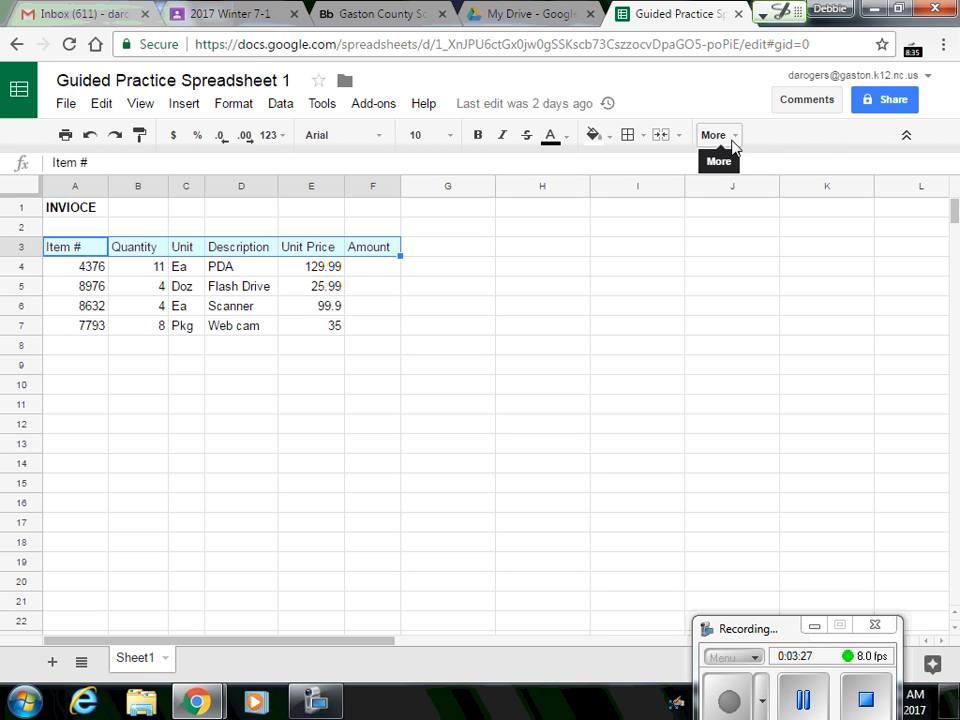
pyautogui.click(731, 142)
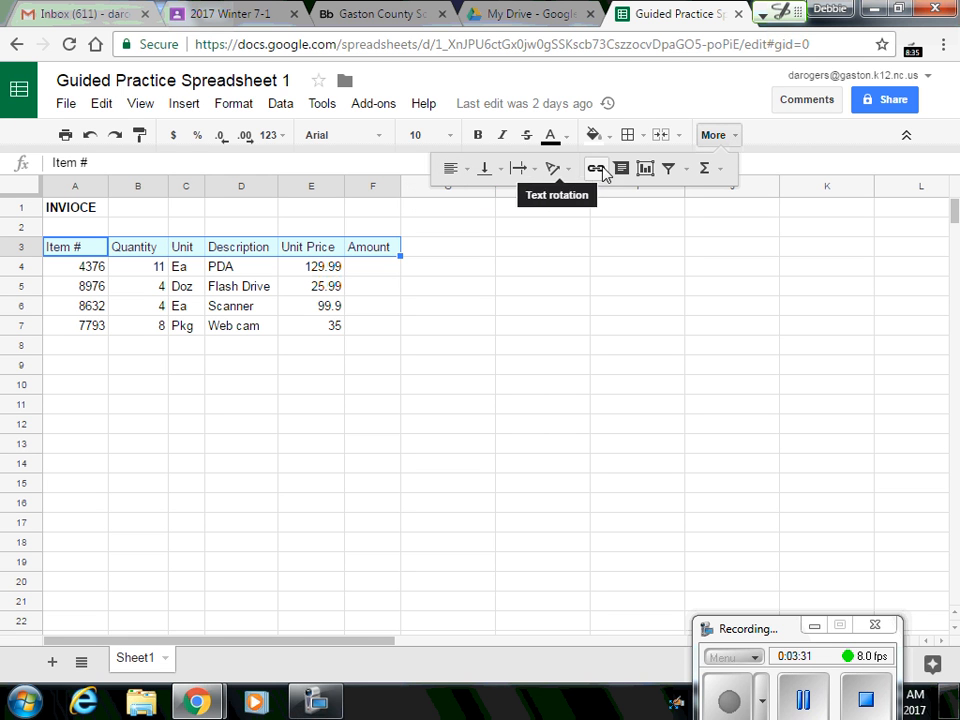
pyautogui.click(466, 172)
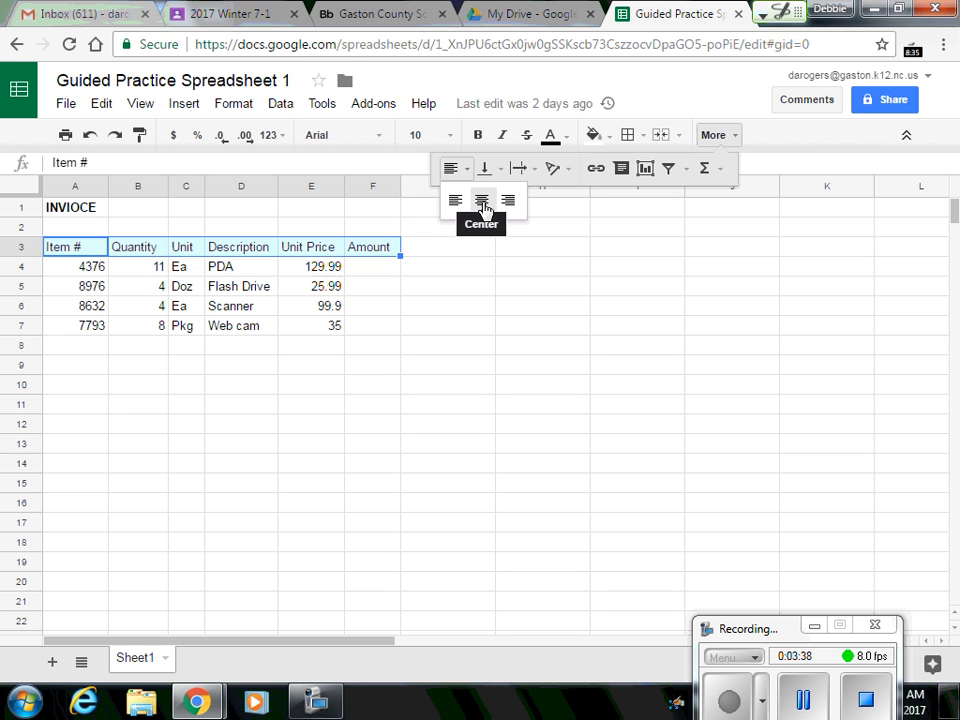
pyautogui.click(482, 203)
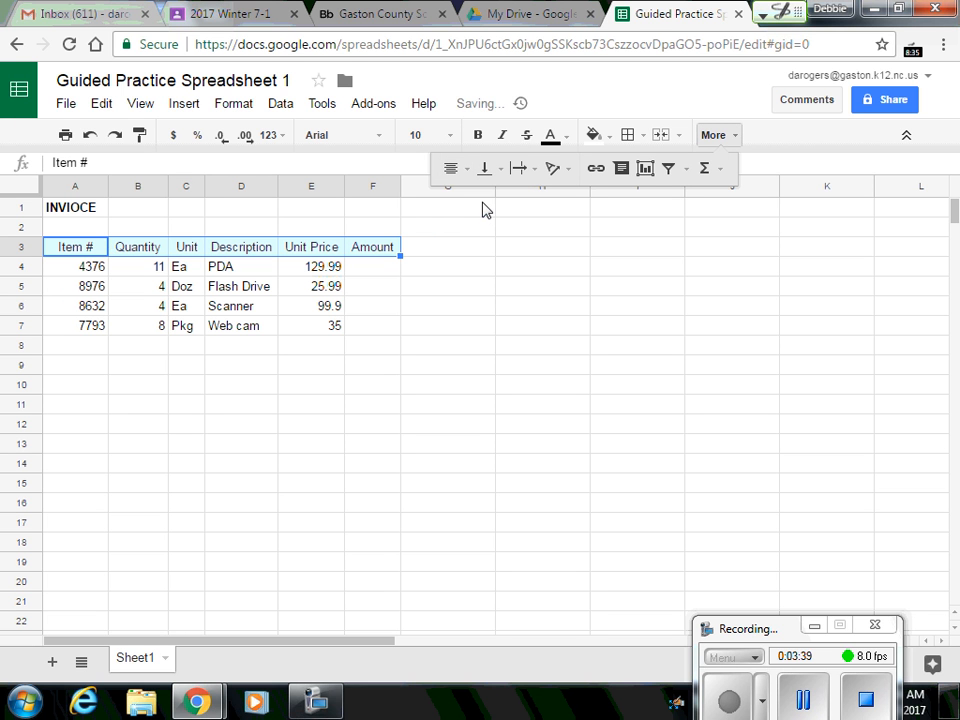
pyautogui.click(478, 137)
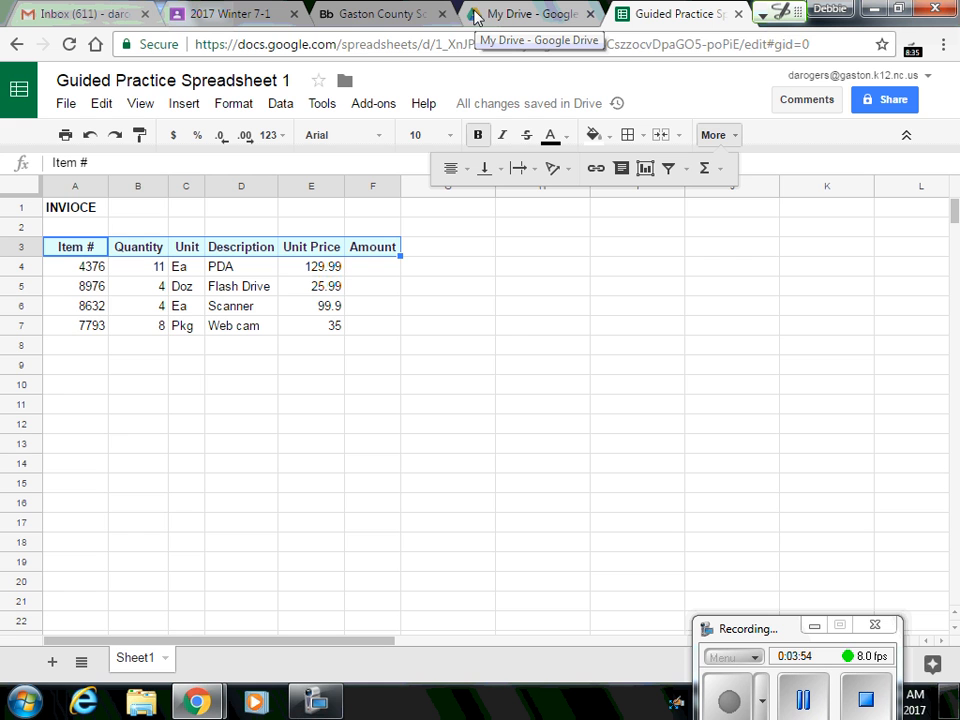
# - Check the title-merging instruction in Guided Practice.docx and examine the formatting options for the spreadsheet's title range A1:F1
pyautogui.click(222, 15)
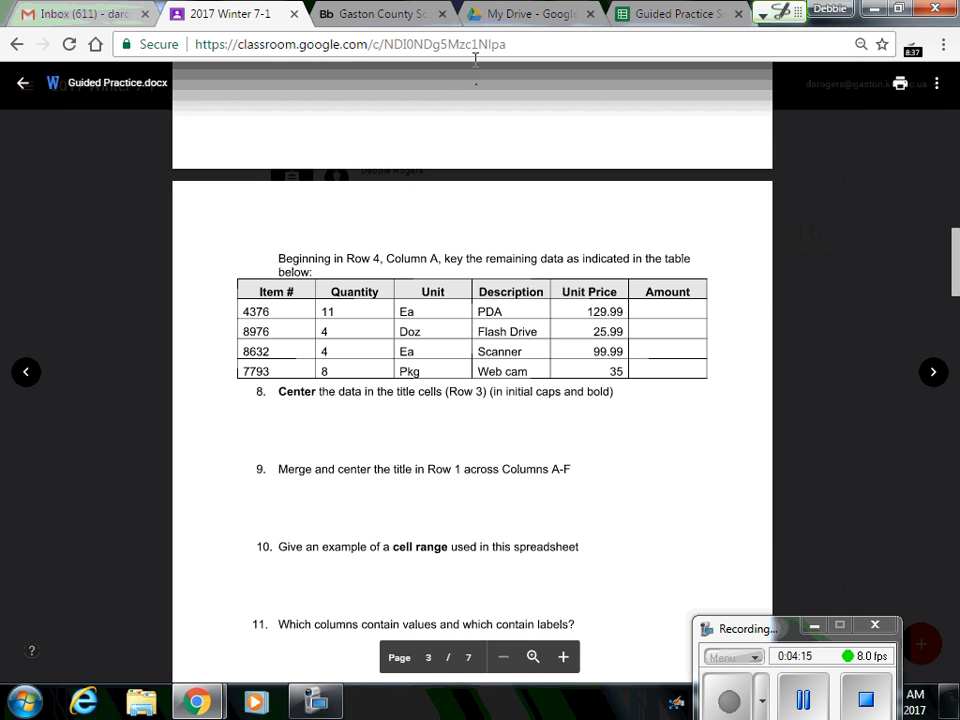
pyautogui.click(657, 18)
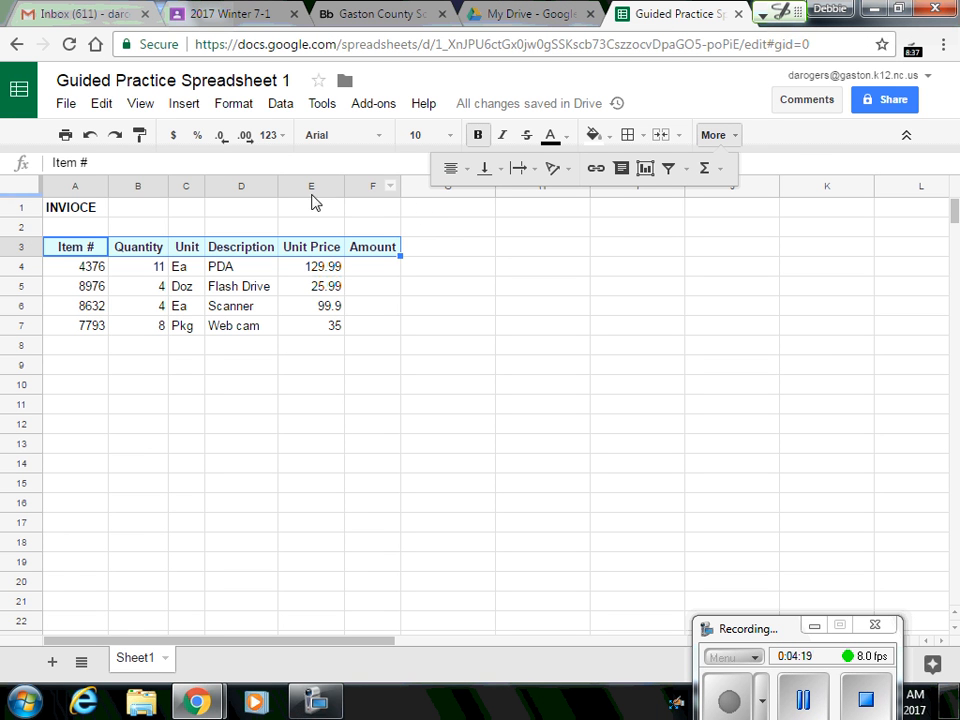
pyautogui.moveTo(60, 209); pyautogui.dragTo(380, 216)
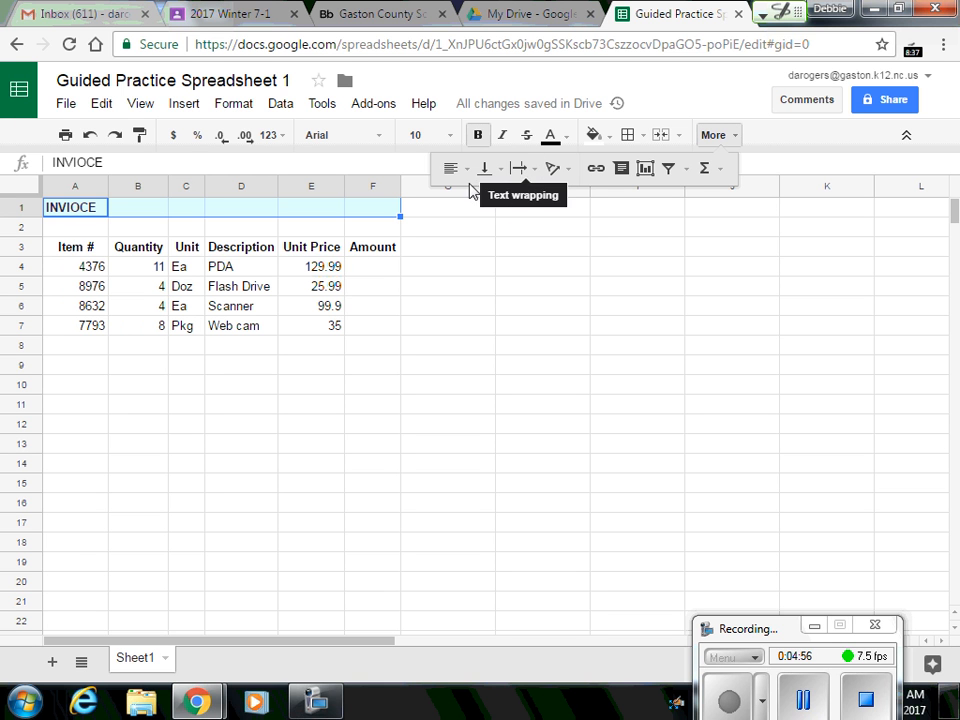
pyautogui.click(536, 170)
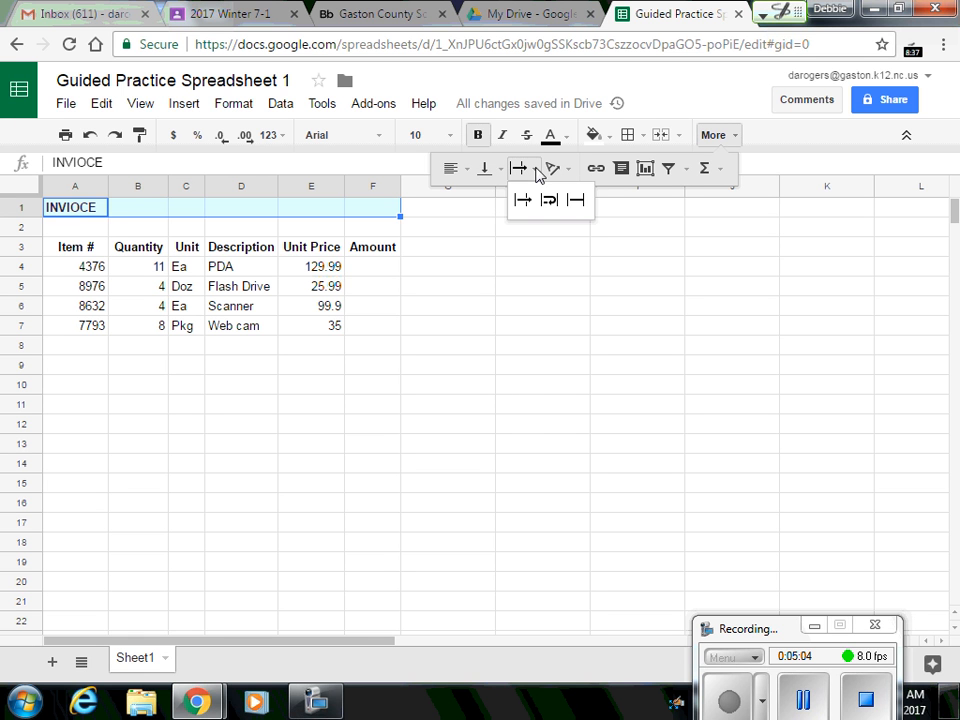
pyautogui.click(499, 173)
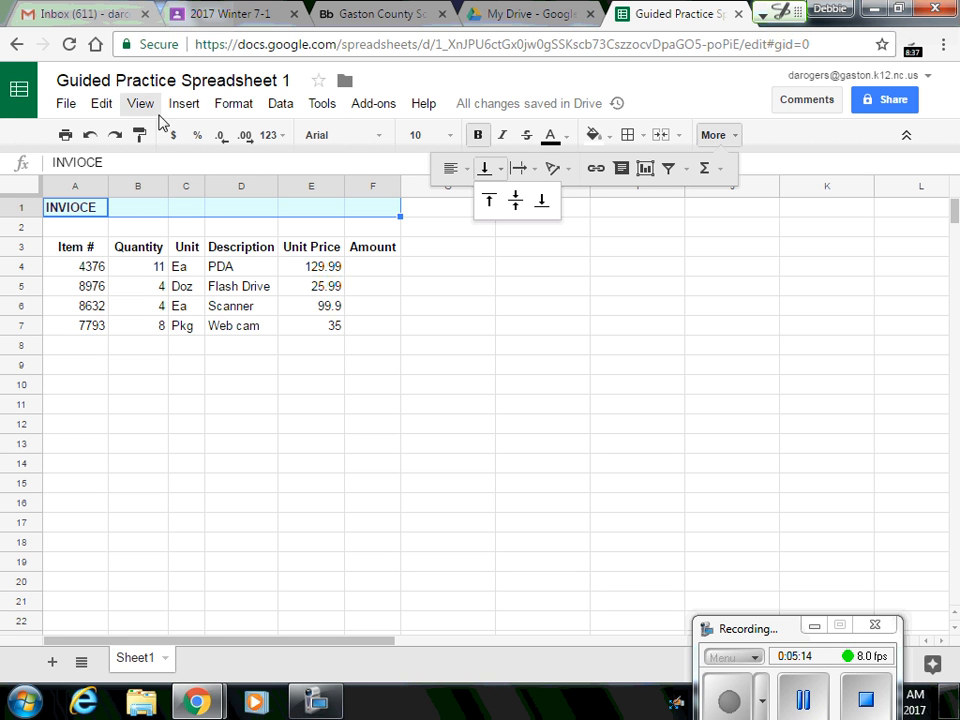
pyautogui.click(231, 108)
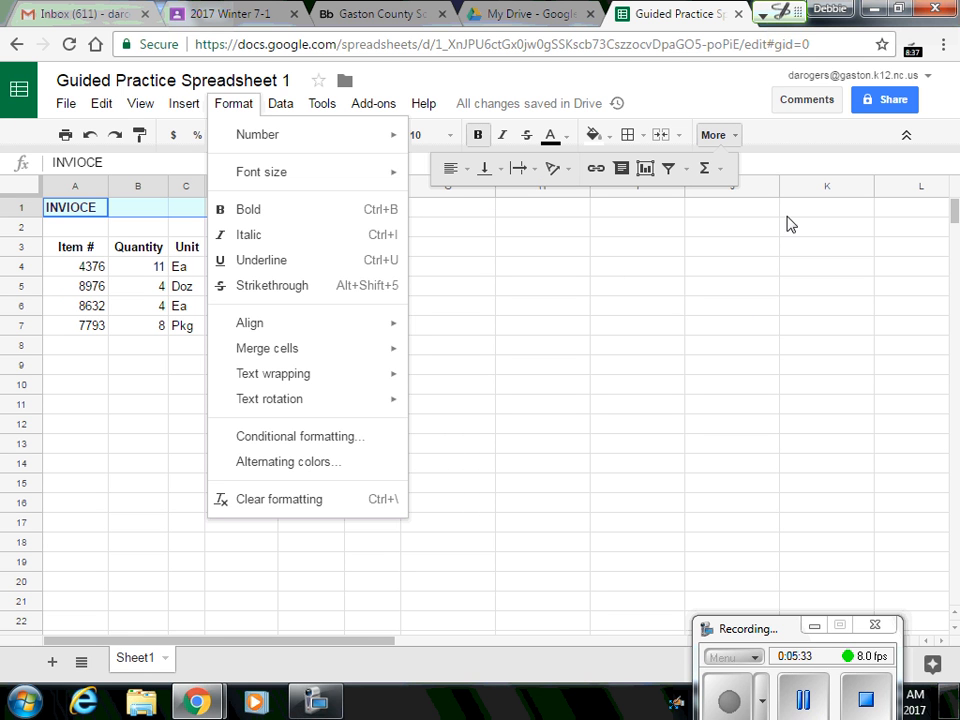
pyautogui.click(732, 306)
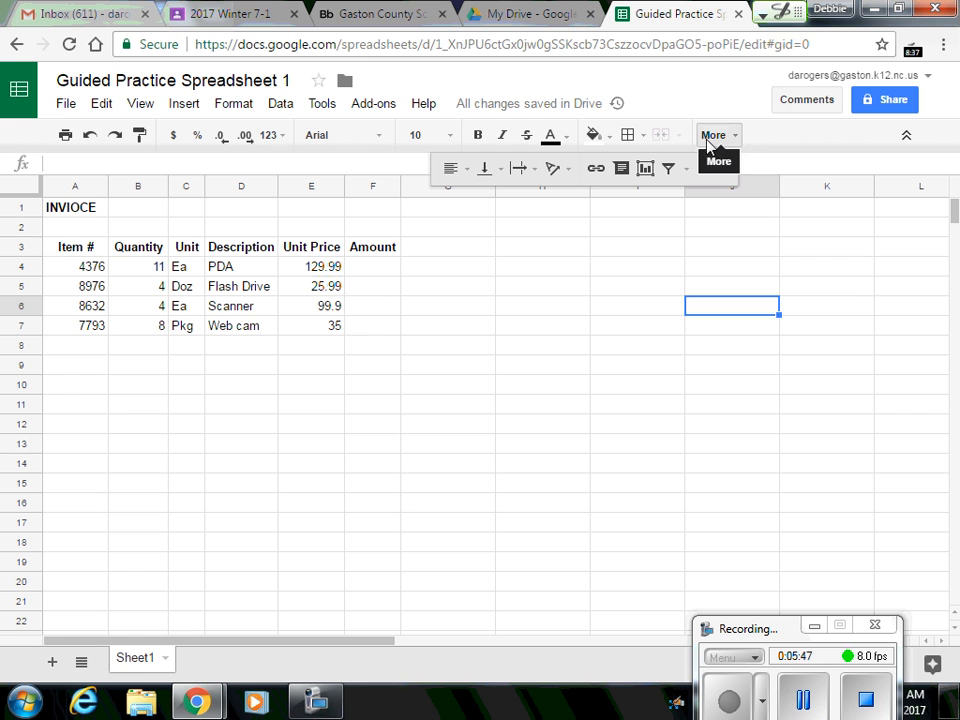
# - Merge the title cells A1:F1 horizontally and center the title across them
pyautogui.click(712, 400)
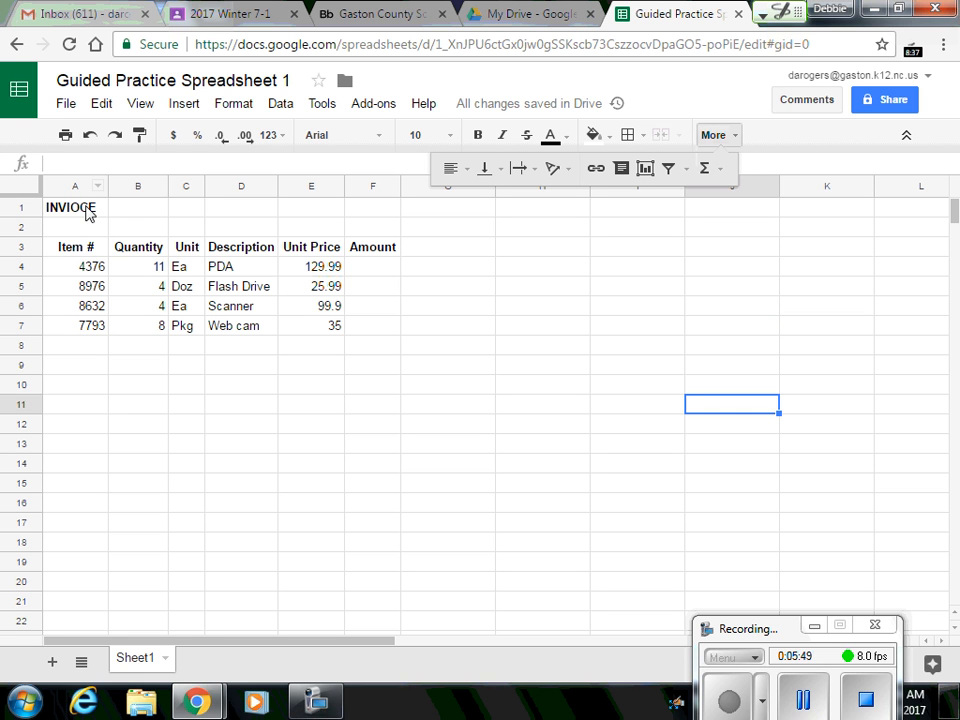
pyautogui.moveTo(90, 212); pyautogui.dragTo(172, 218)
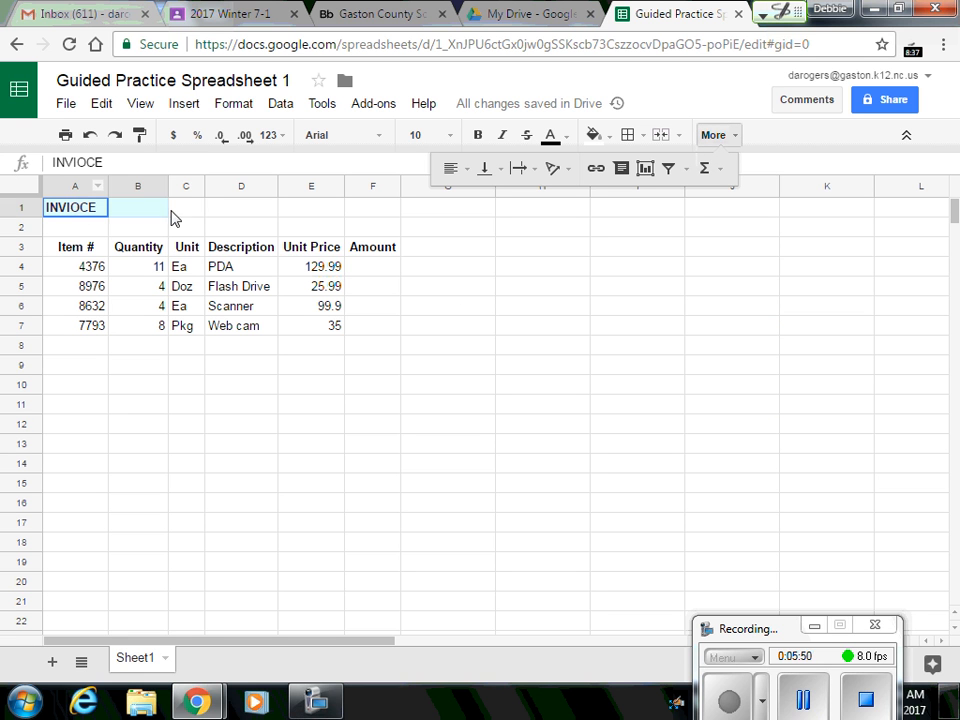
pyautogui.click(64, 210)
pyautogui.moveTo(79, 208); pyautogui.dragTo(384, 214)
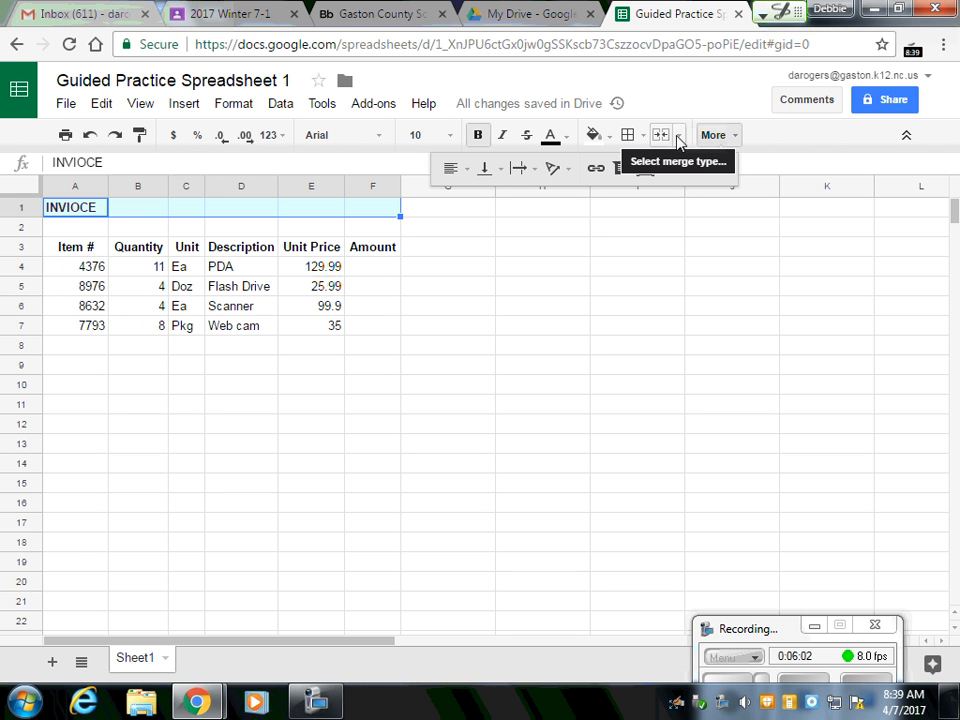
pyautogui.click(677, 138)
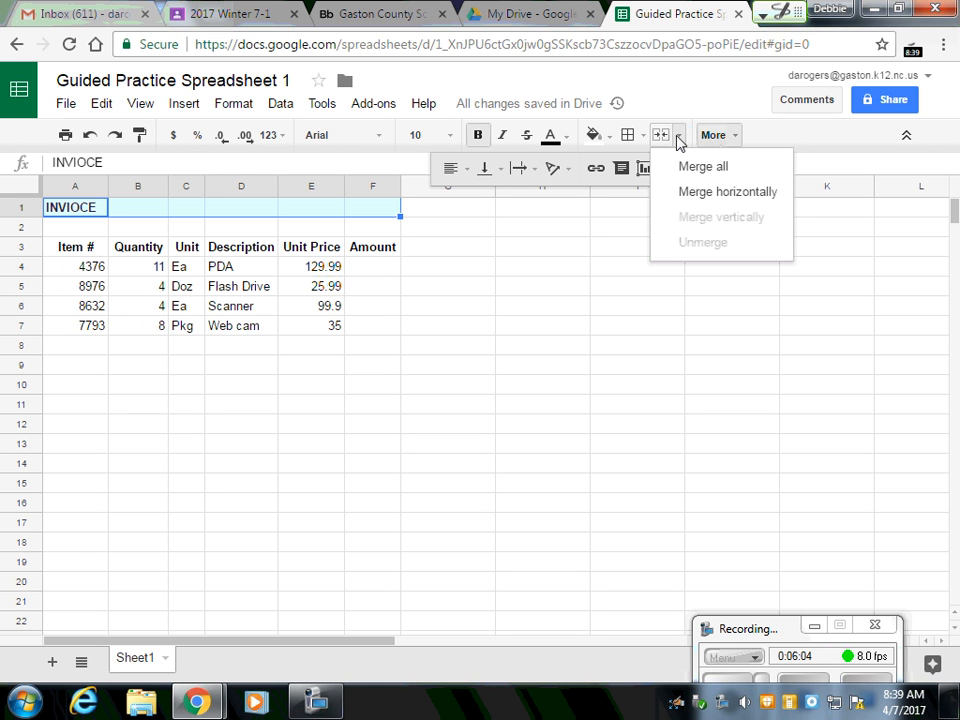
pyautogui.click(697, 195)
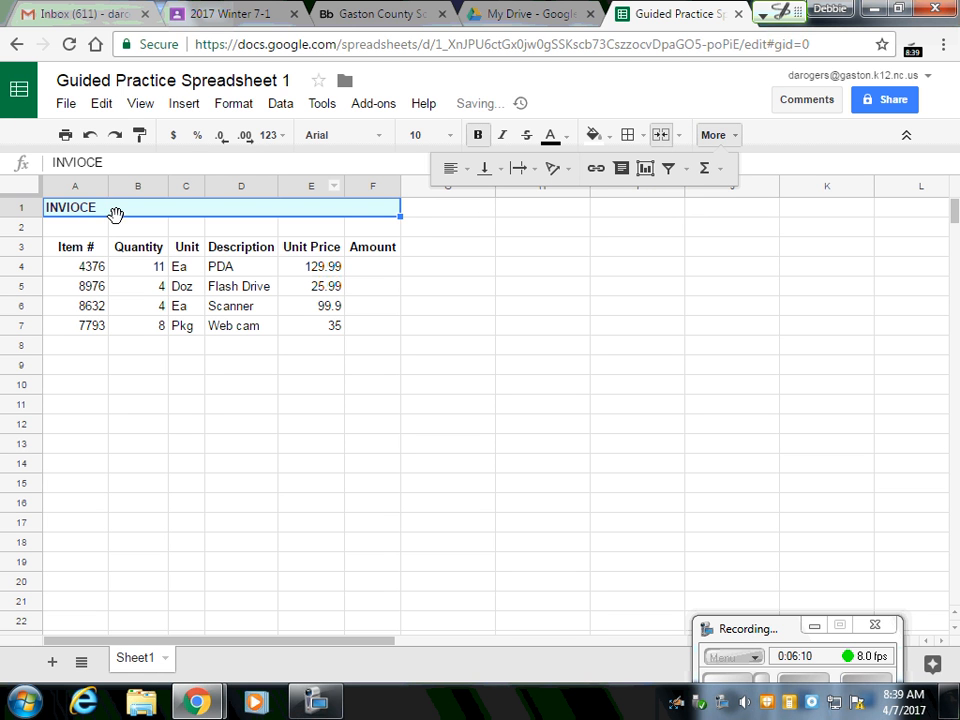
pyautogui.click(471, 172)
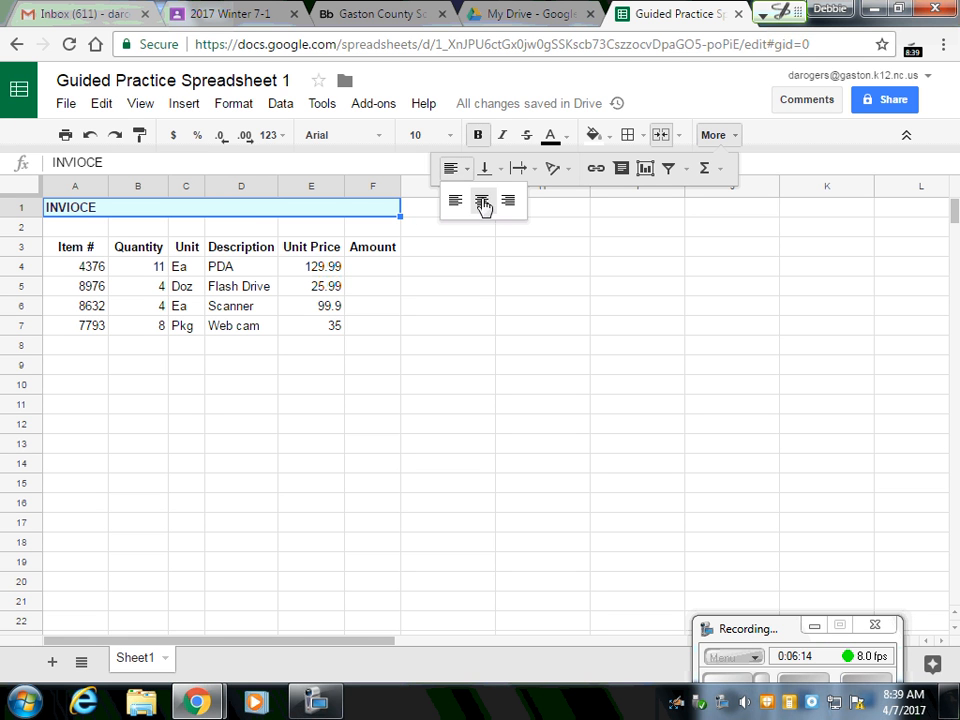
pyautogui.click(482, 201)
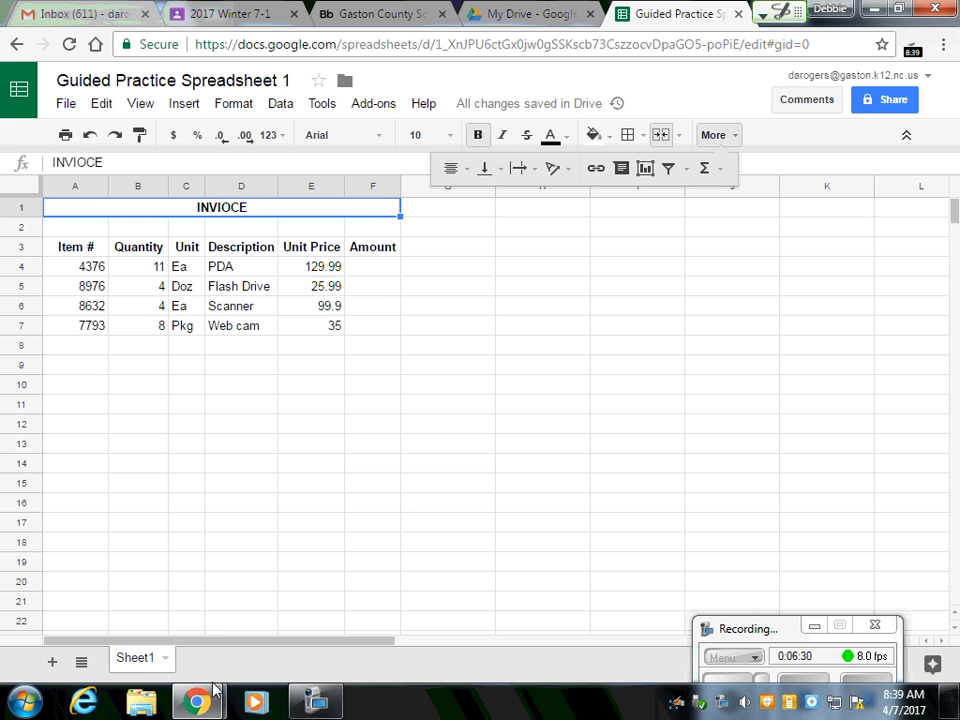
# - Read the cell range question in Guided Practice.docx and select the unit prices E4:E7 in the spreadsheet as an example range
pyautogui.click(517, 21)
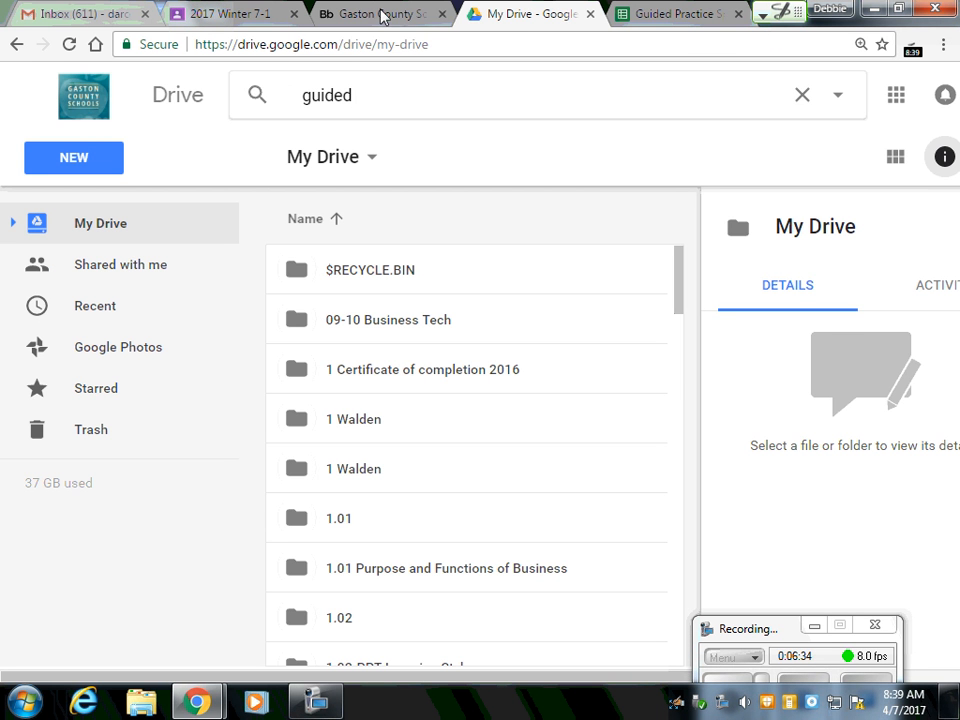
pyautogui.click(212, 13)
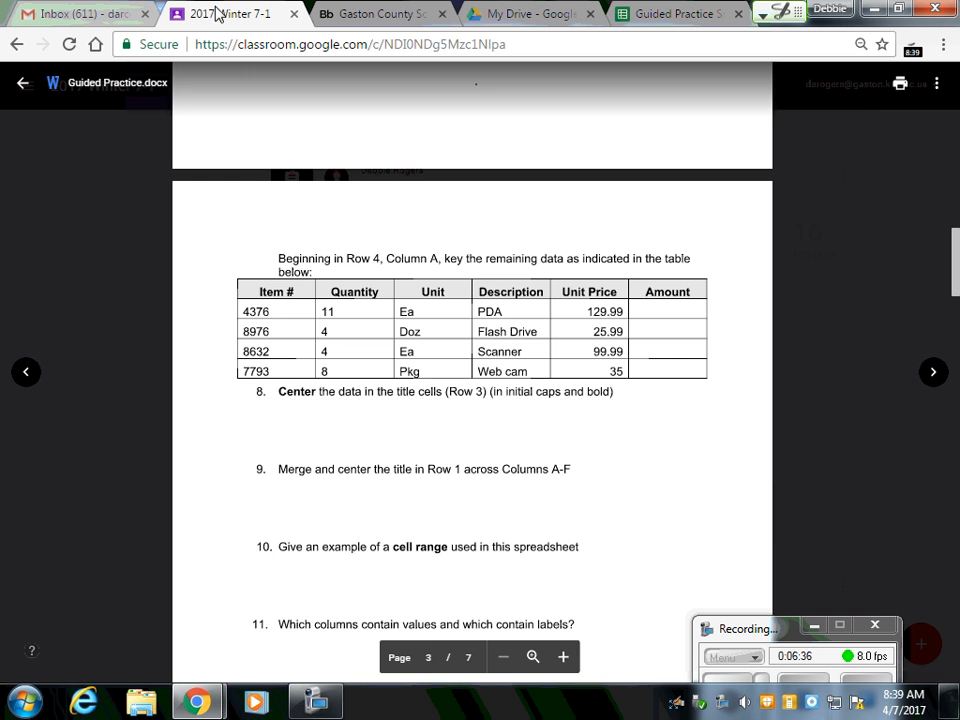
pyautogui.scroll(-1, 654, 516)
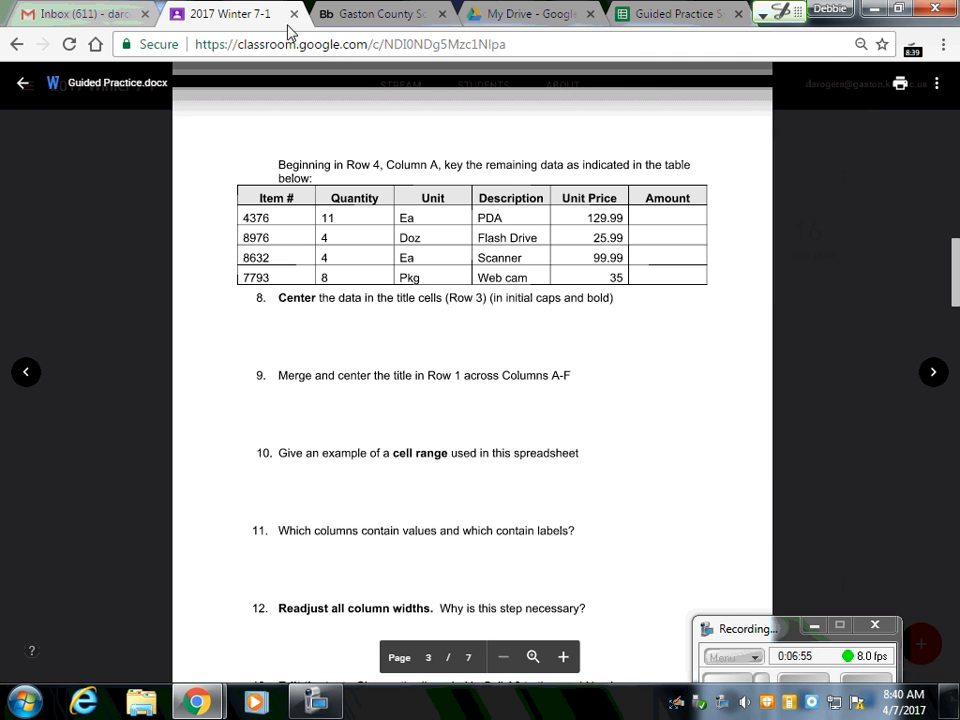
pyautogui.click(645, 14)
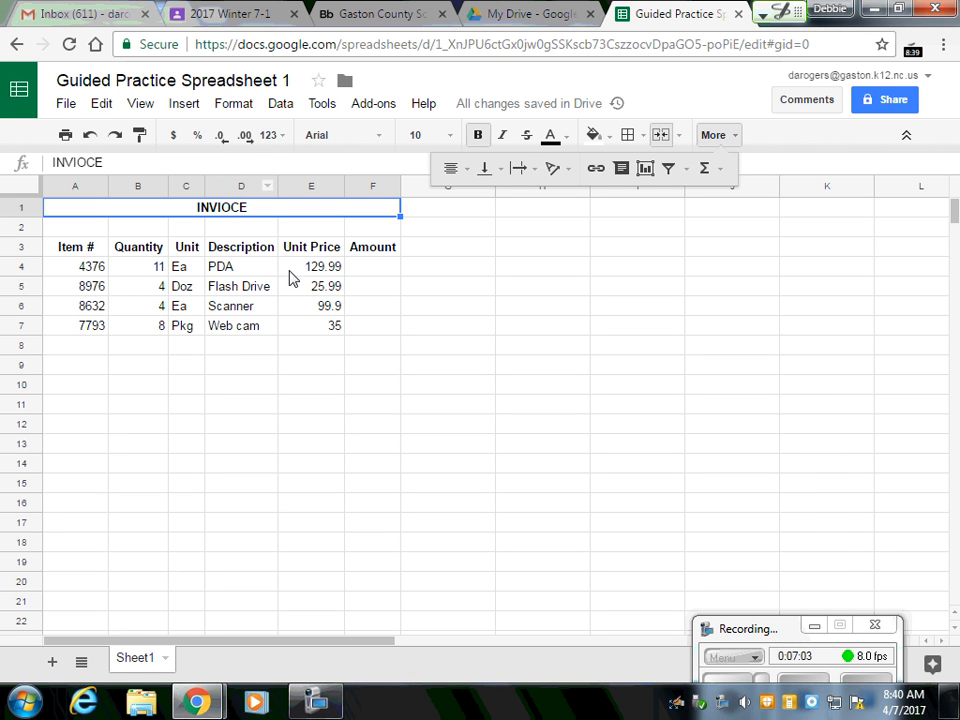
pyautogui.moveTo(294, 268); pyautogui.dragTo(298, 332)
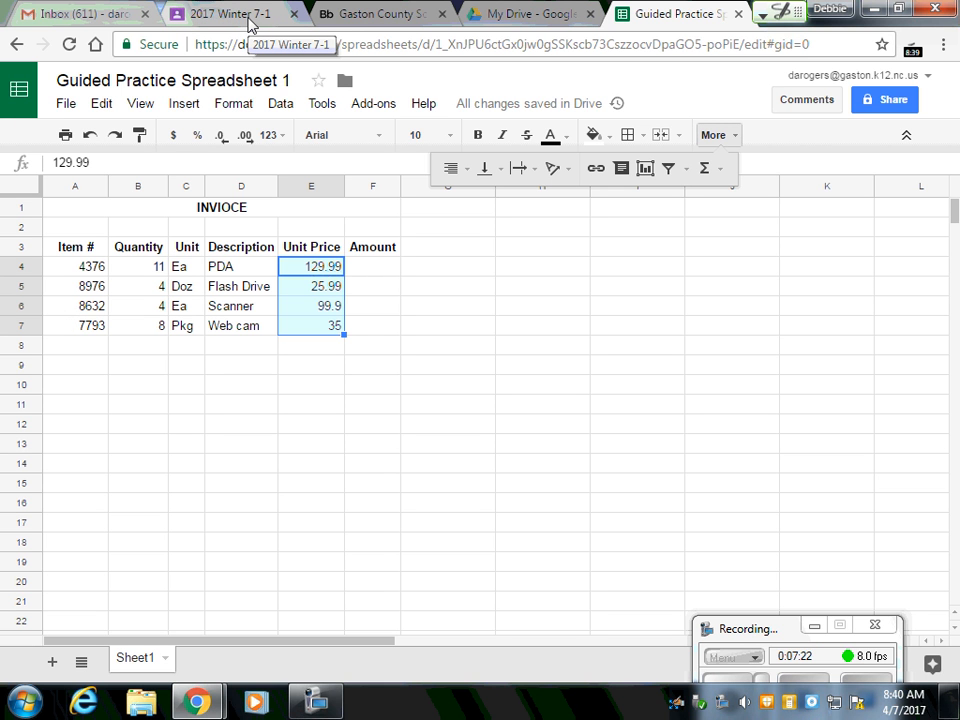
# - Open Guided Practice.docx from the 2017 Winter 7-1 class in a new window and open it with Google Docs for editing
pyautogui.click(250, 16)
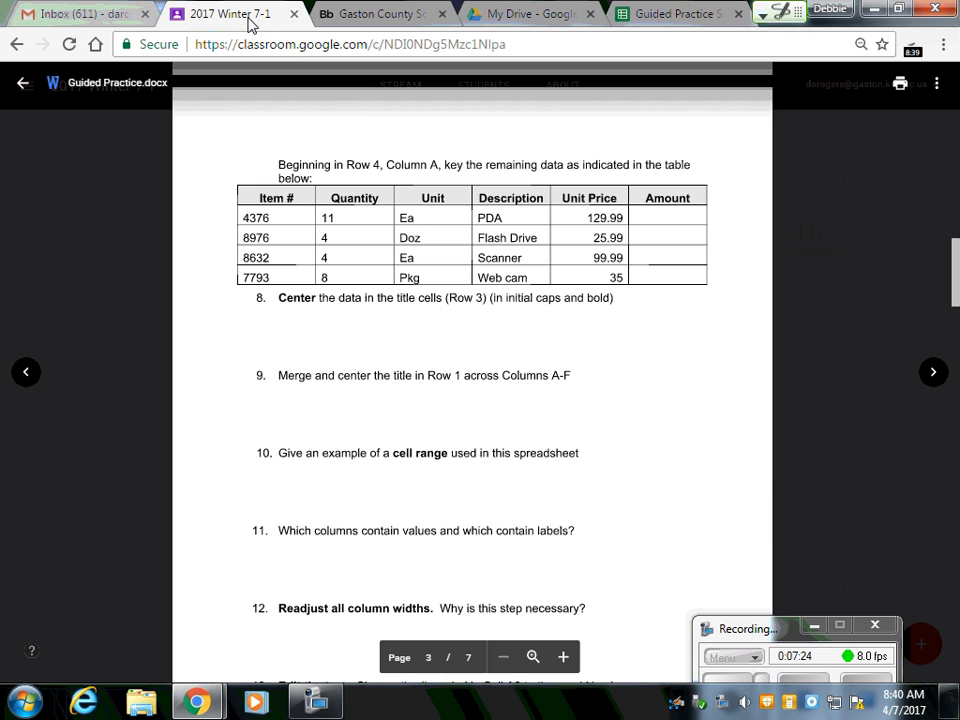
pyautogui.click(937, 84)
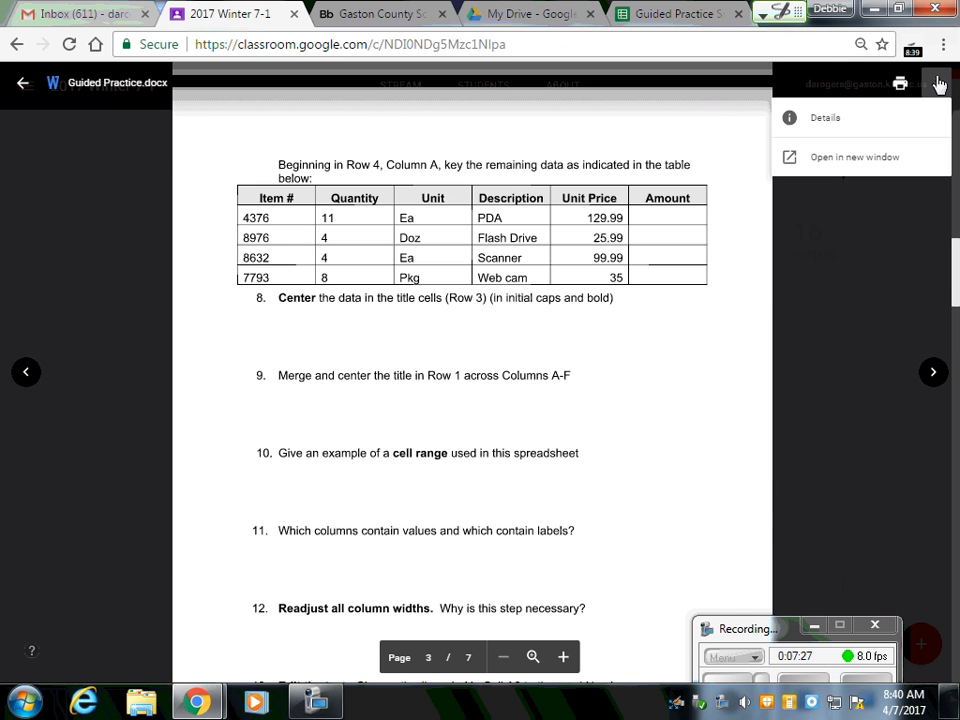
pyautogui.click(872, 160)
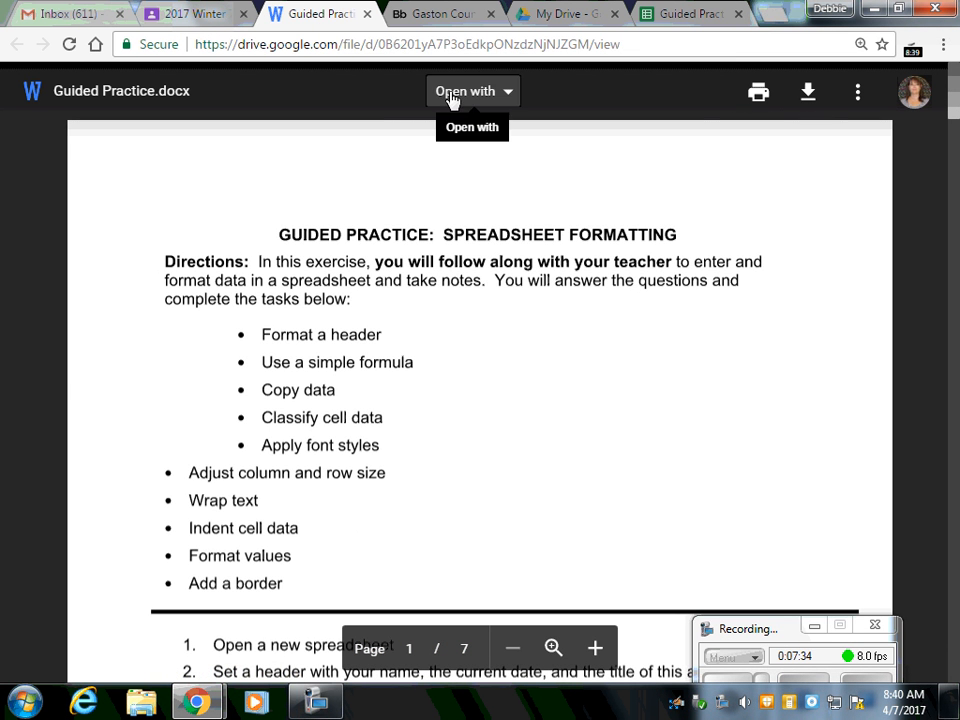
pyautogui.click(452, 97)
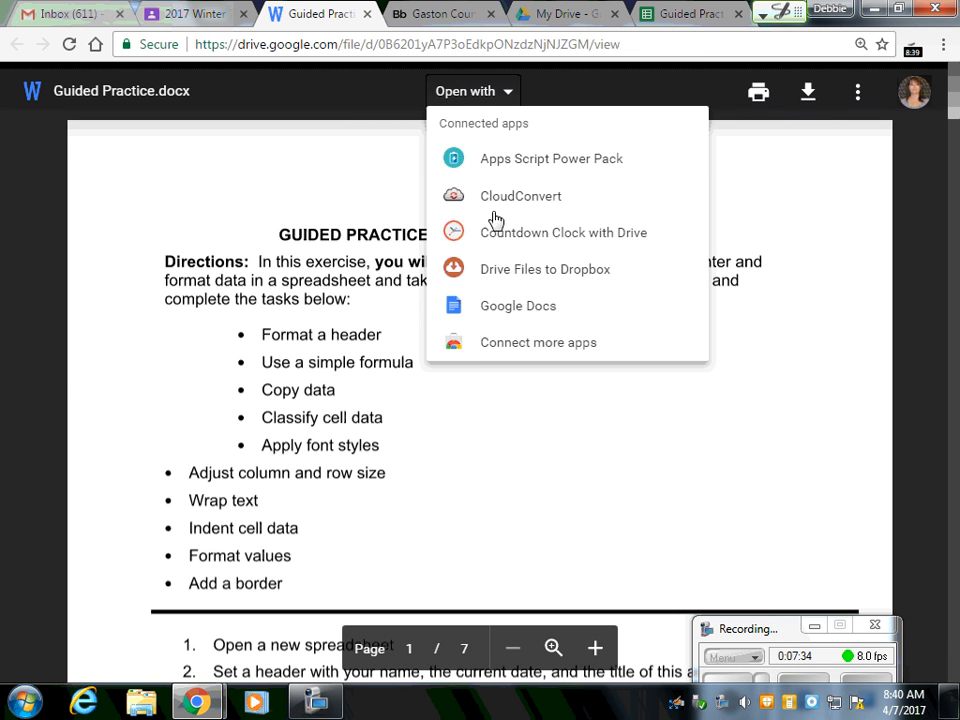
pyautogui.click(508, 318)
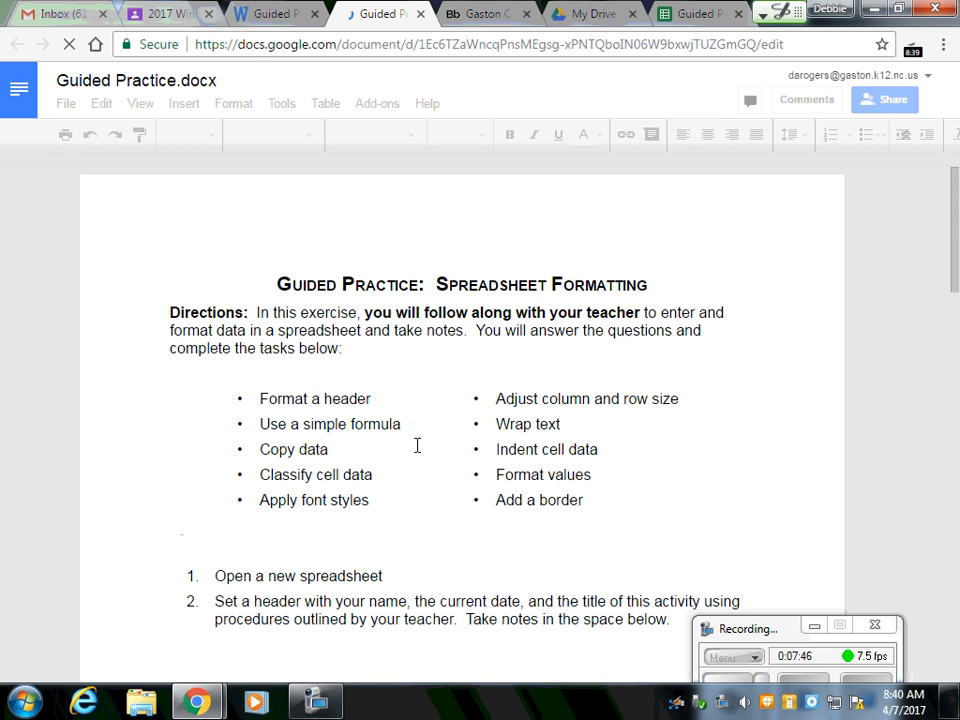
# - Remove the extra blank lines below item 6, Adjust column widths, and delete the empty list number 7 above the data table
pyautogui.scroll(-12, 416, 446)
pyautogui.scroll(-3, 522, 388)
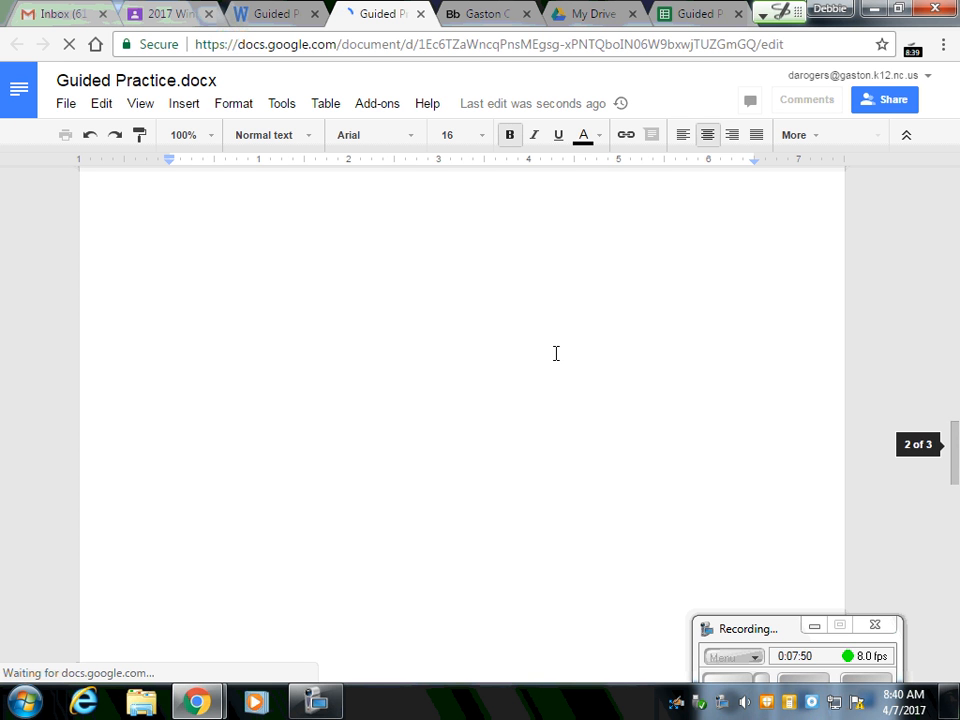
pyautogui.scroll(-3, 555, 358)
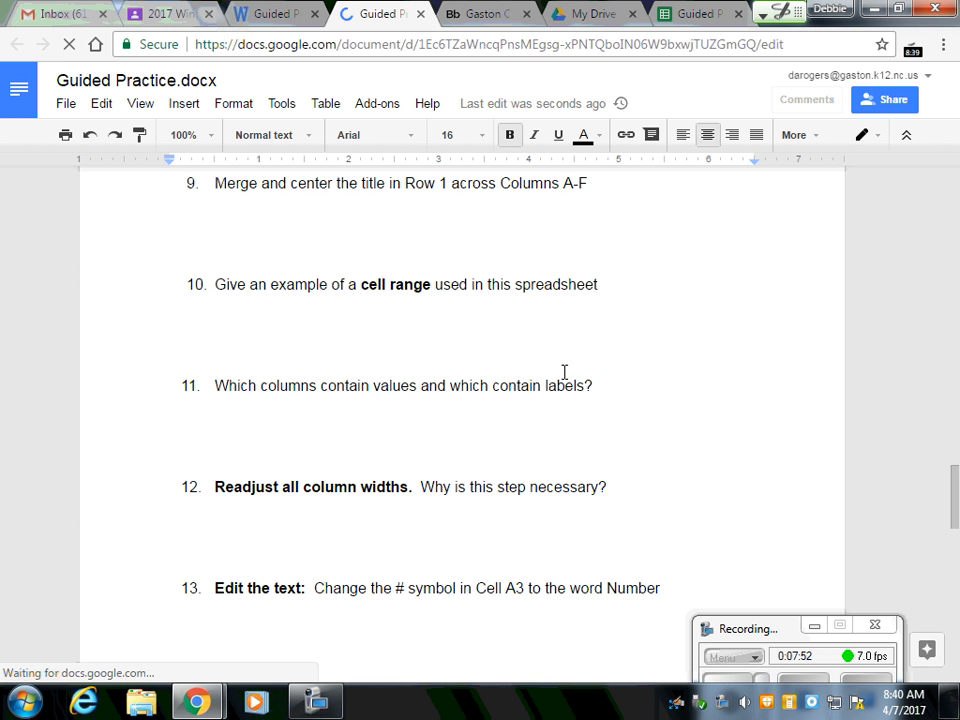
pyautogui.scroll(15, 593, 324)
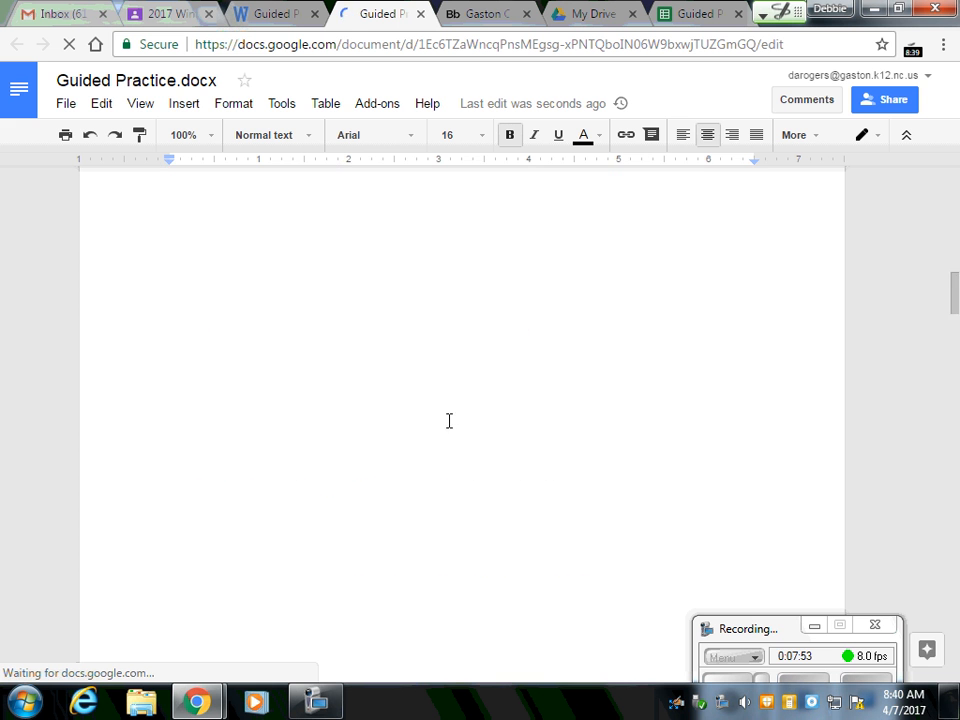
pyautogui.scroll(-5, 404, 399)
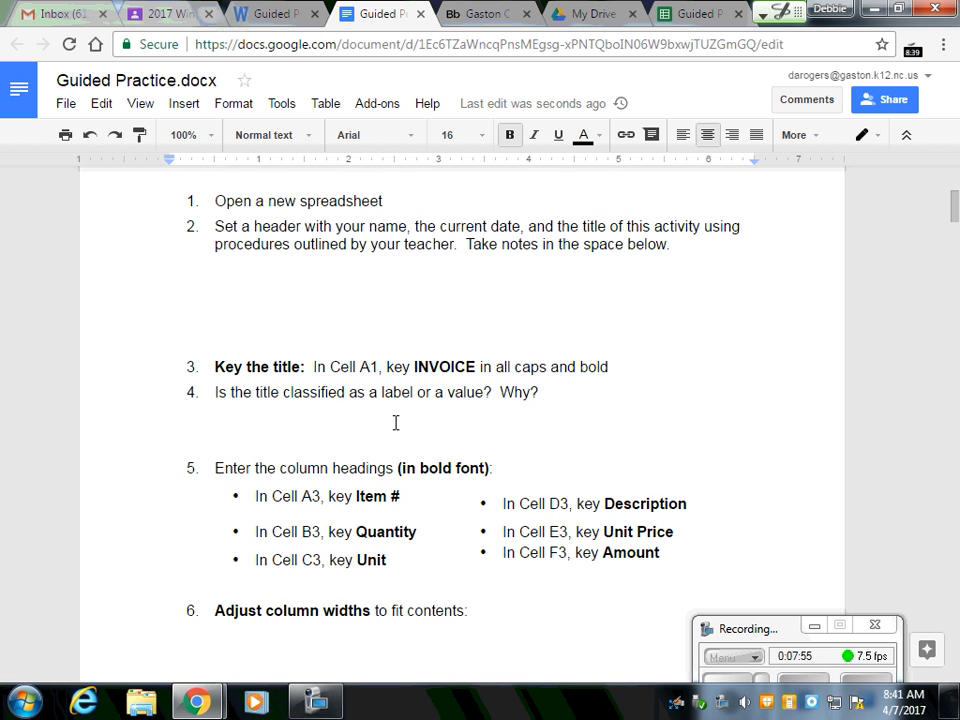
pyautogui.scroll(-3, 574, 510)
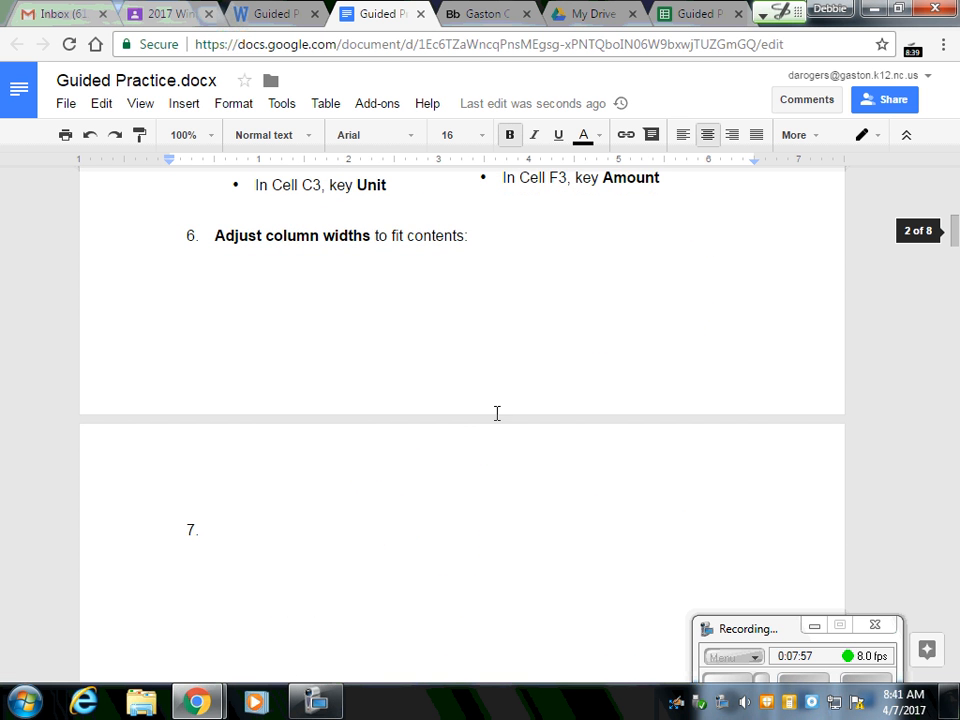
pyautogui.click(237, 523)
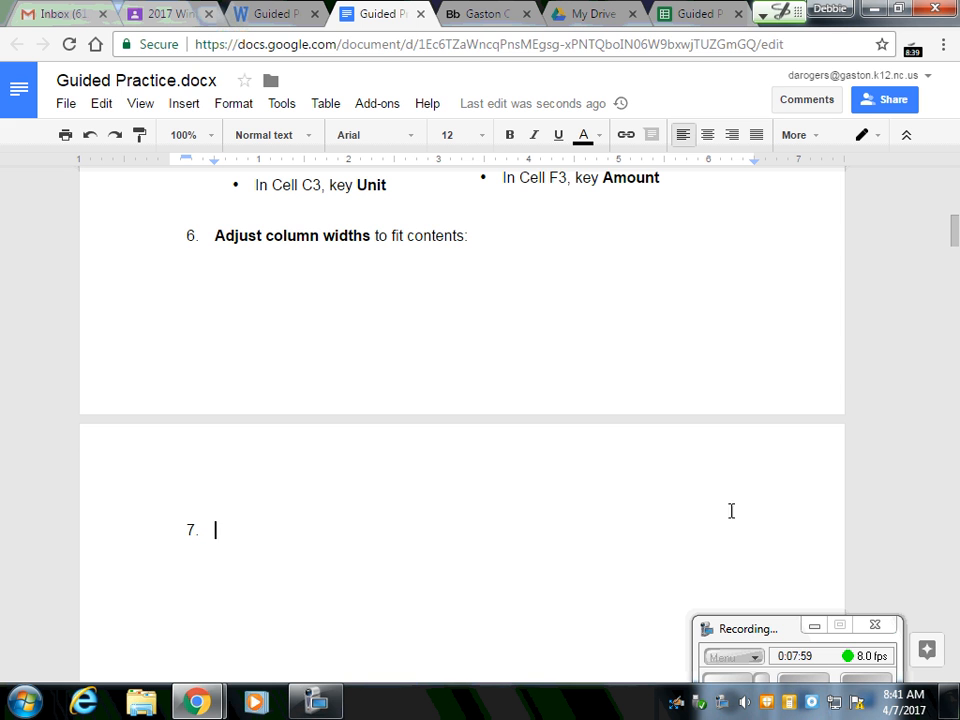
pyautogui.doubleClick(493, 239)
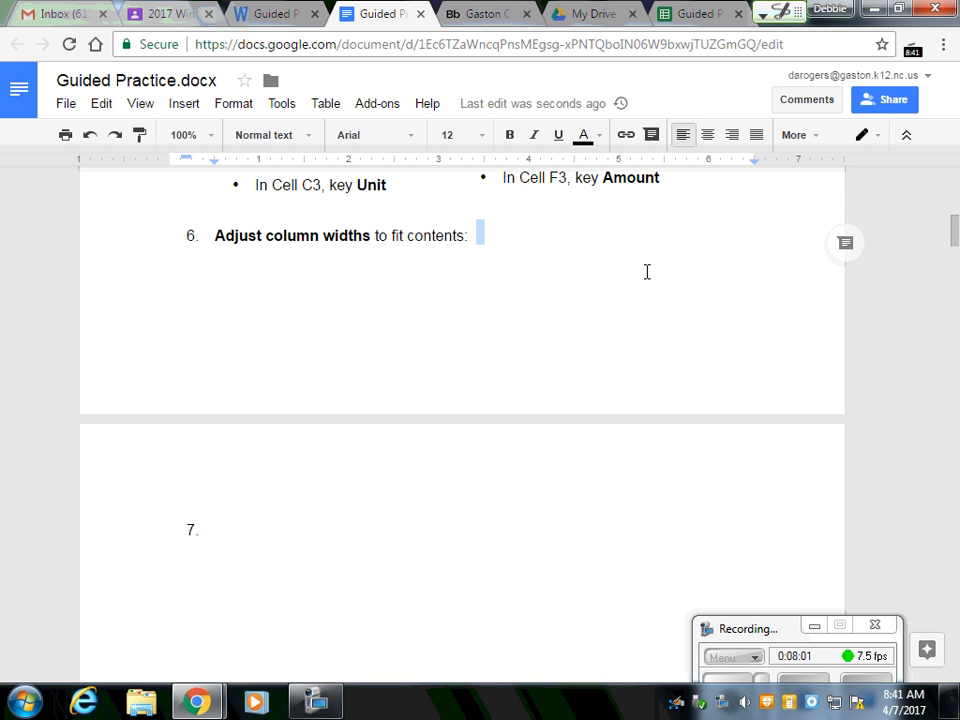
pyautogui.press('Delete')
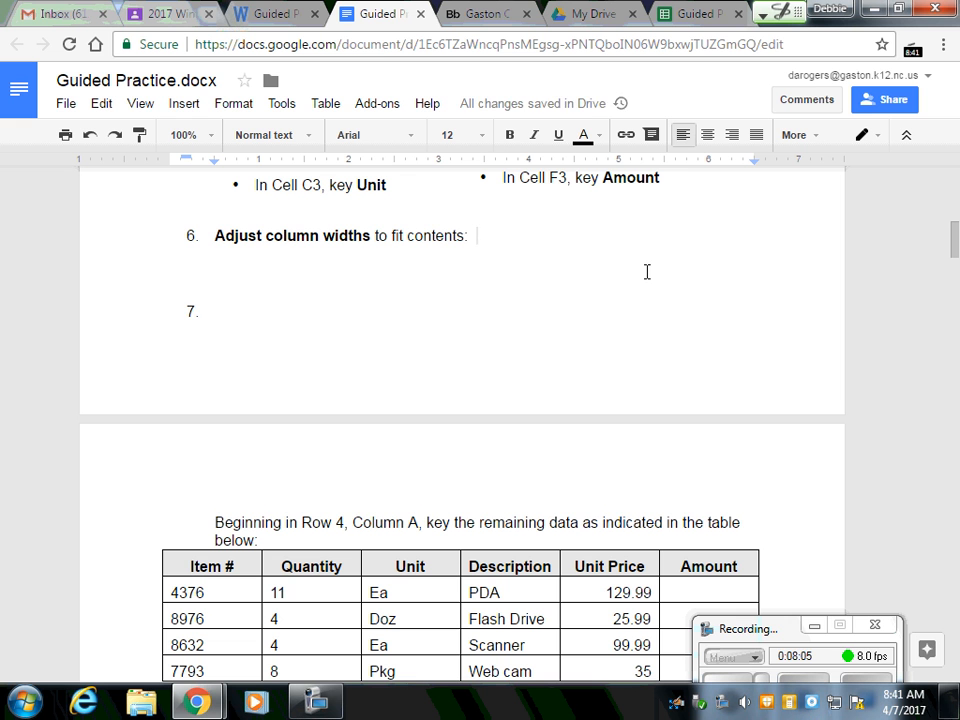
pyautogui.press('Delete')
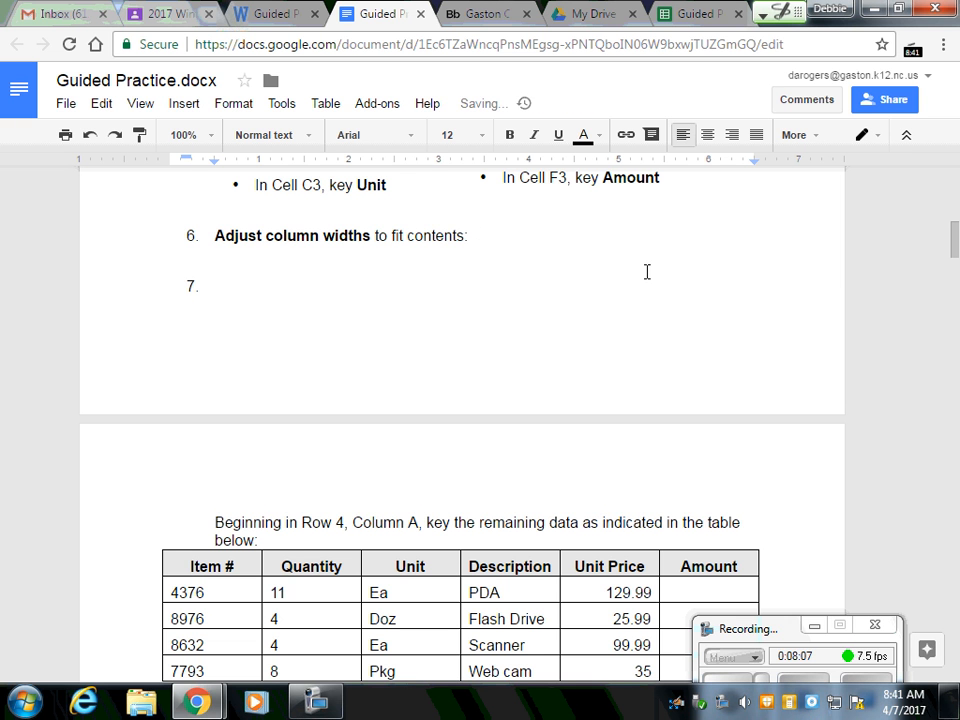
pyautogui.click(231, 304)
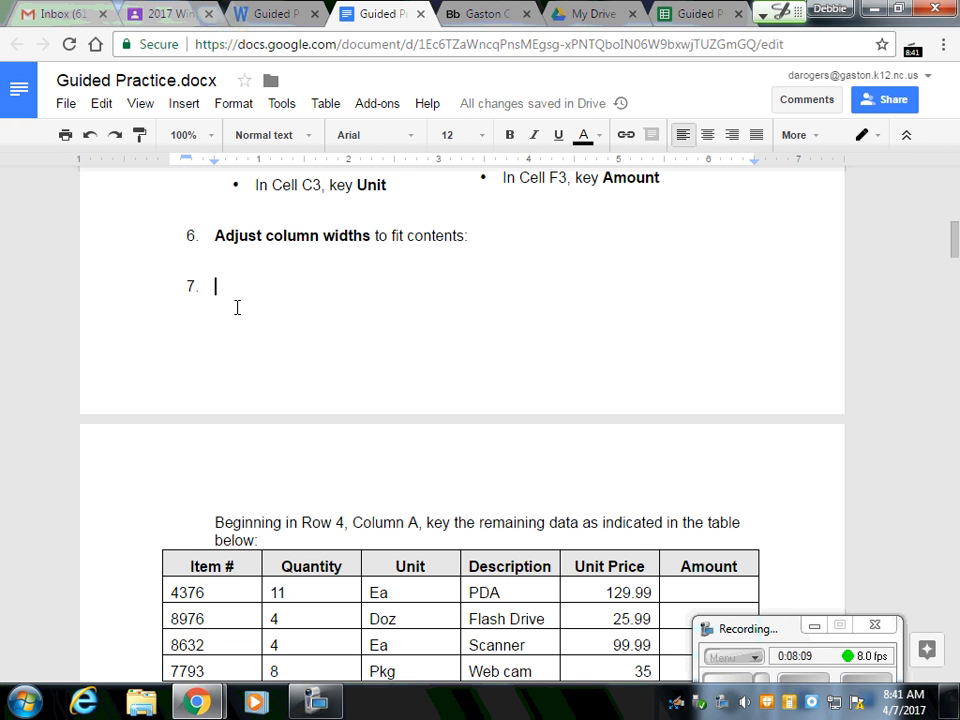
pyautogui.press('BackSpace')
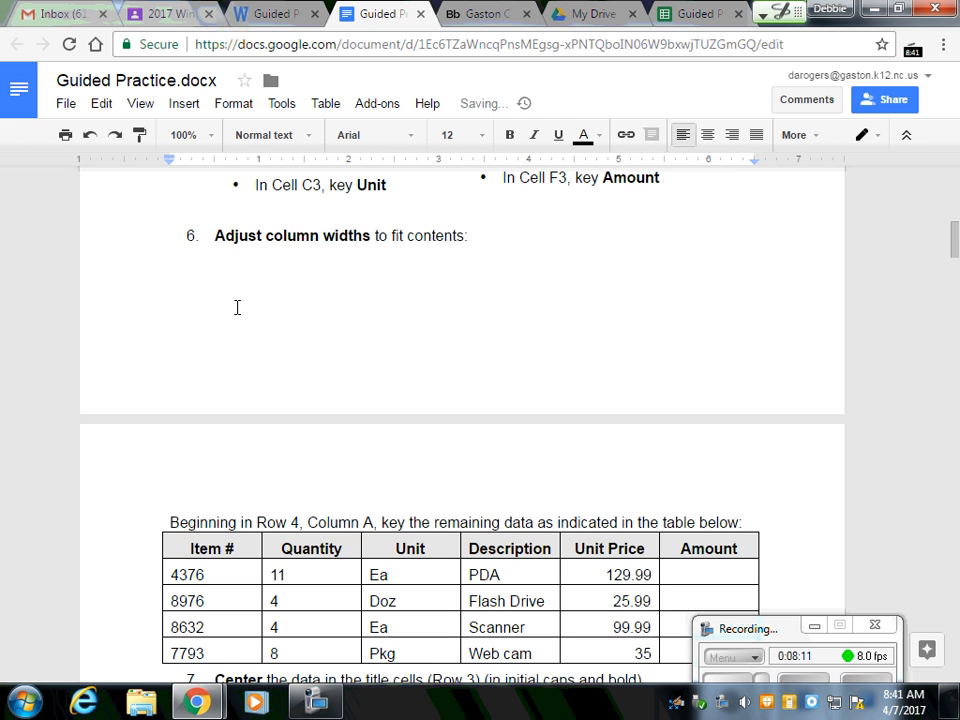
# - Start a new answer line below question 9, which asks for an example of a cell range
pyautogui.scroll(-7, 237, 307)
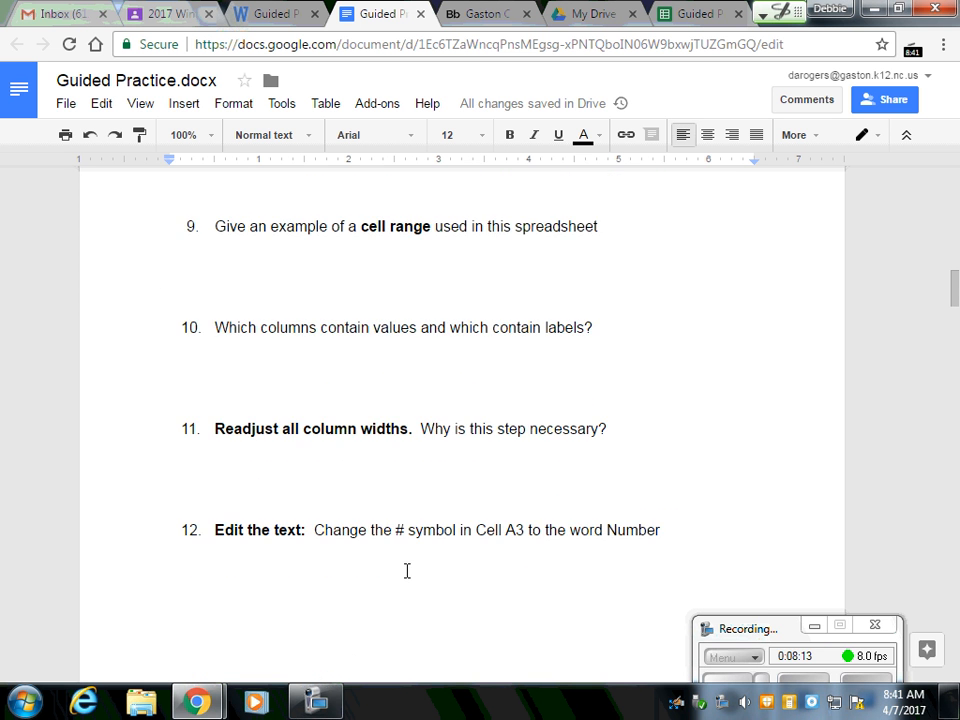
pyautogui.scroll(4, 407, 568)
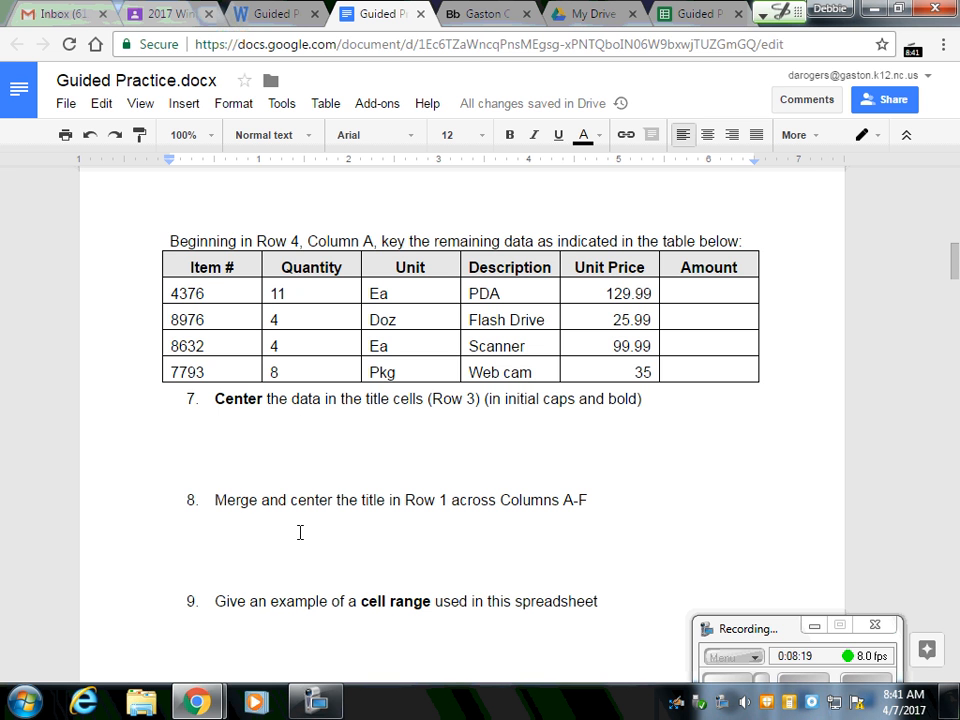
pyautogui.scroll(-1, 540, 528)
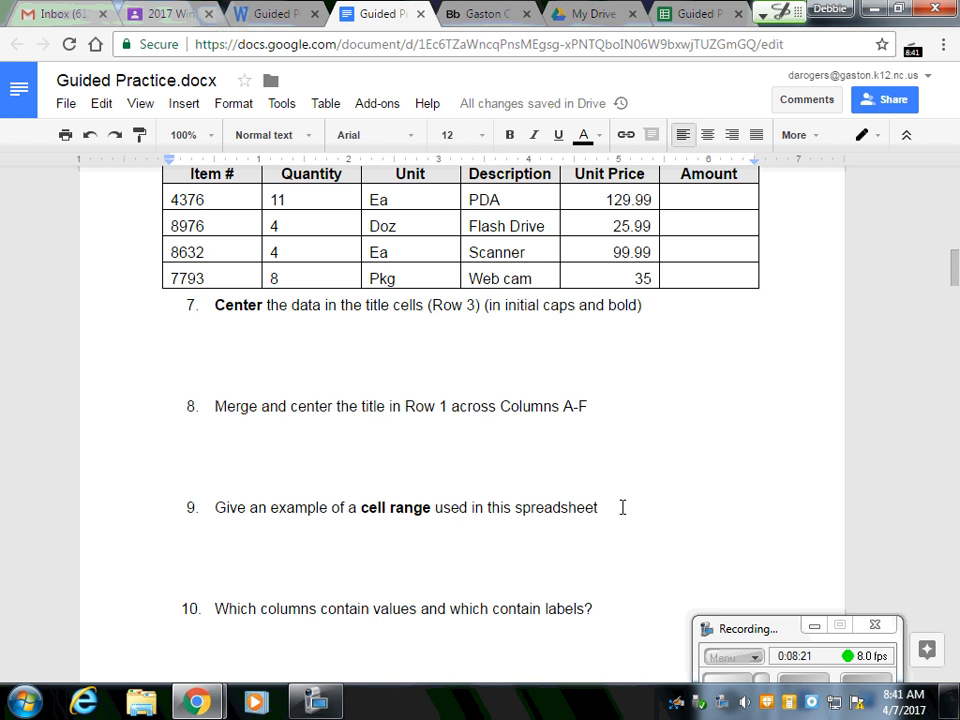
pyautogui.doubleClick(622, 513)
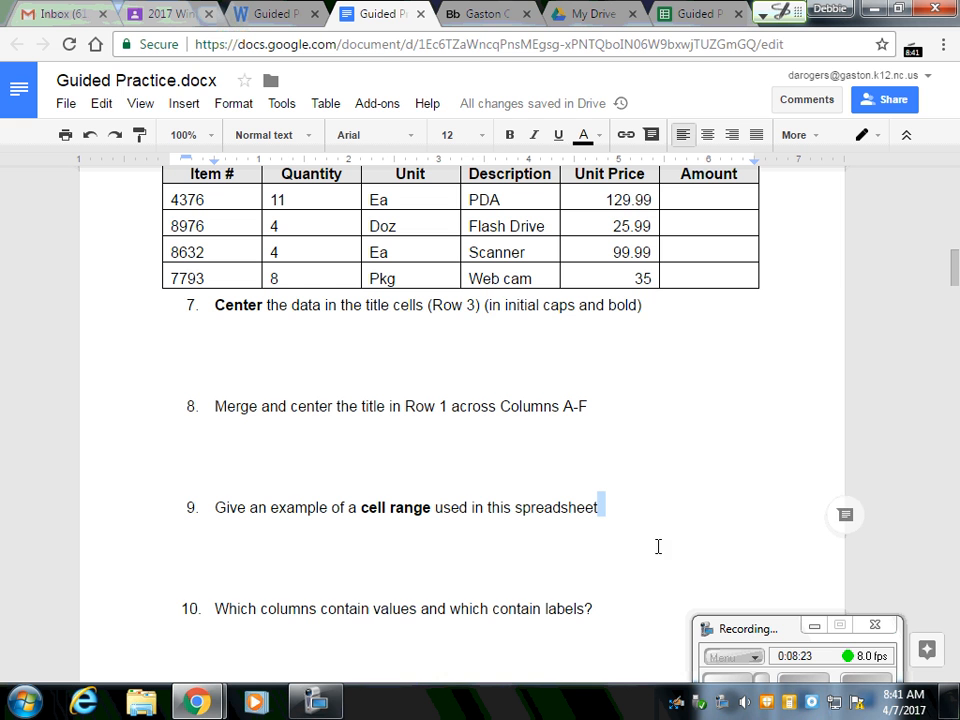
pyautogui.press('Return')
pyautogui.press('Return')
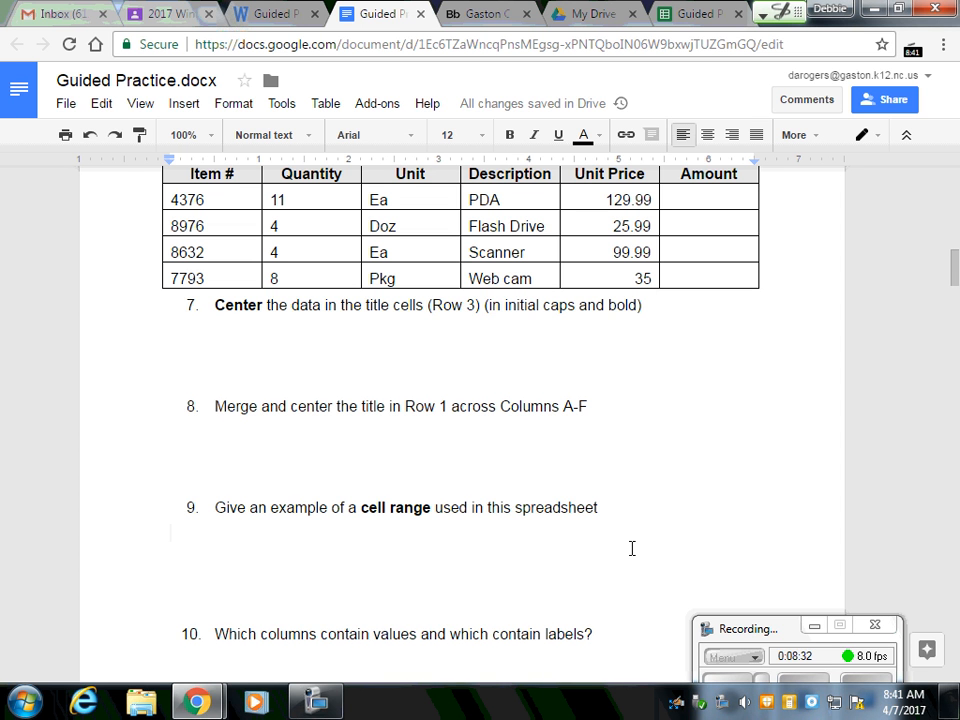
pyautogui.write('A7:')
pyautogui.click(690, 14)
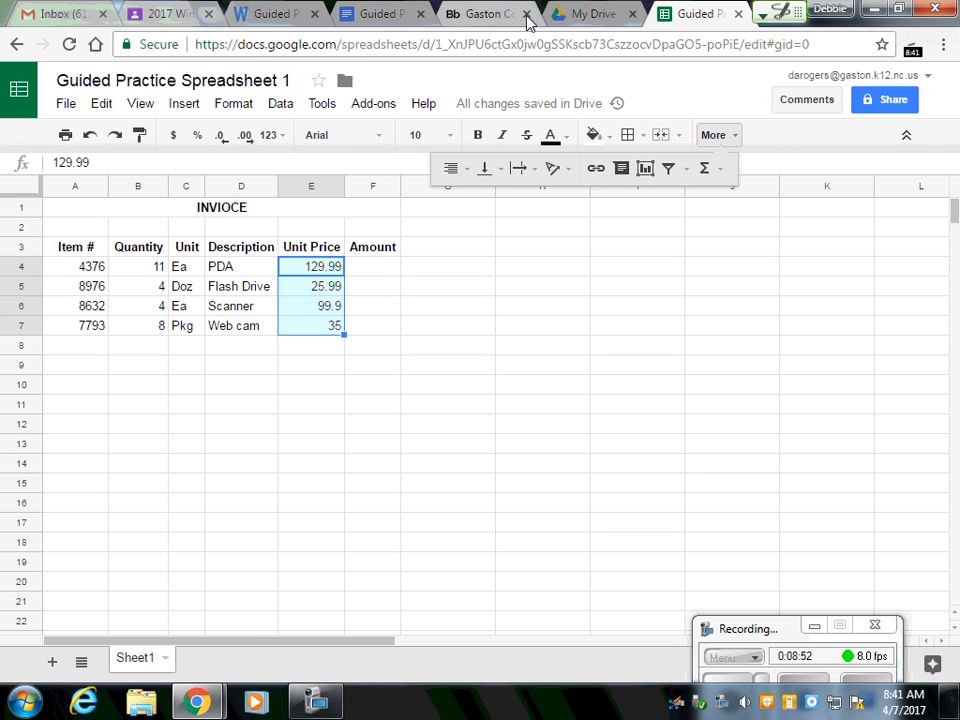
pyautogui.click(370, 14)
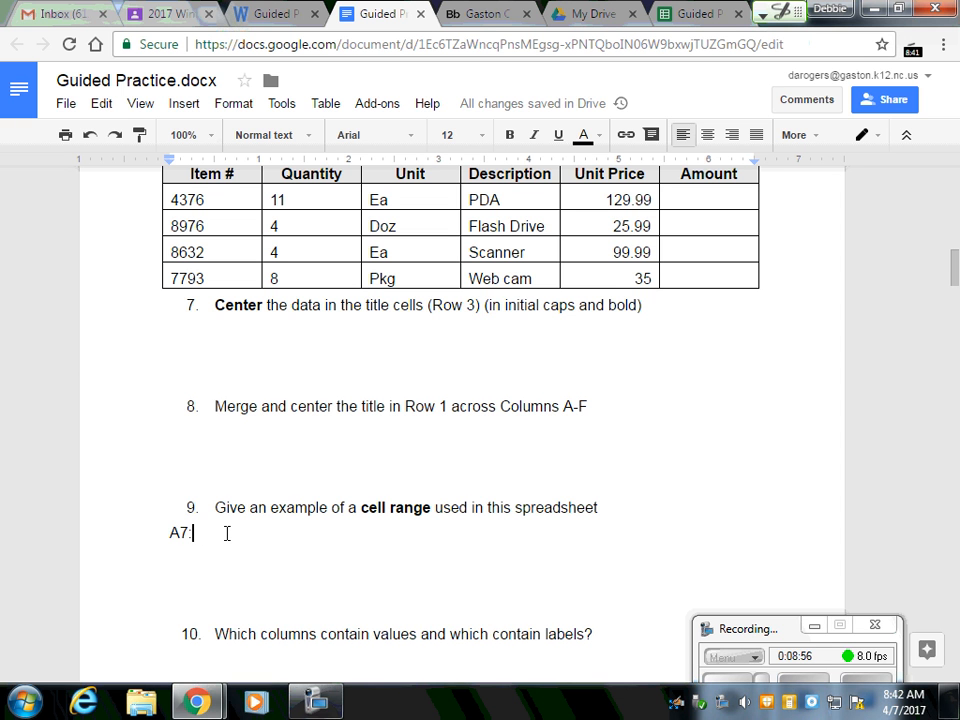
pyautogui.press('BackSpace')
pyautogui.press('BackSpace')
pyautogui.press('BackSpace')
pyautogui.press('BackSpace')
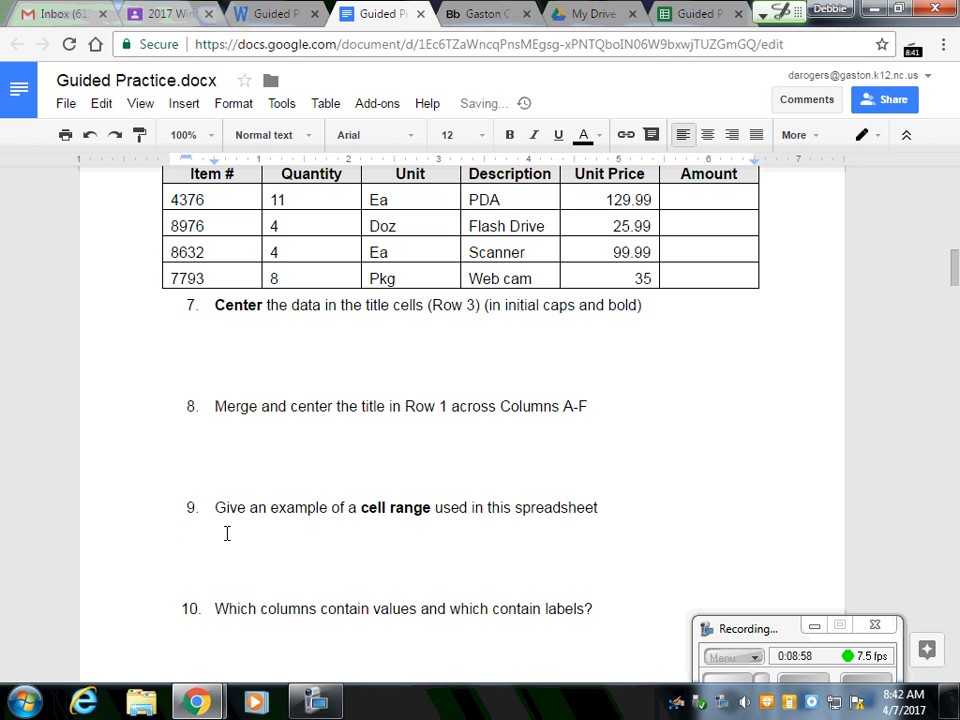
# - Answer question 9 with the range "E4:E7" and, on the line below, its individual cells "E4, E5, E6, E7"
pyautogui.press('Return')
pyautogui.press('BackSpace')
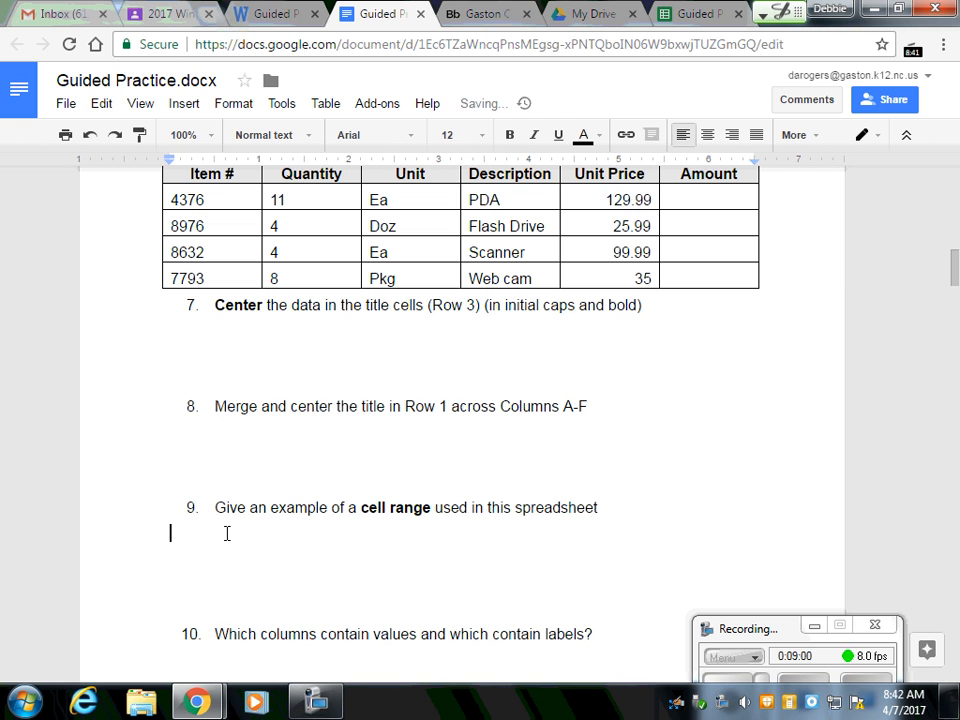
pyautogui.write('E4:')
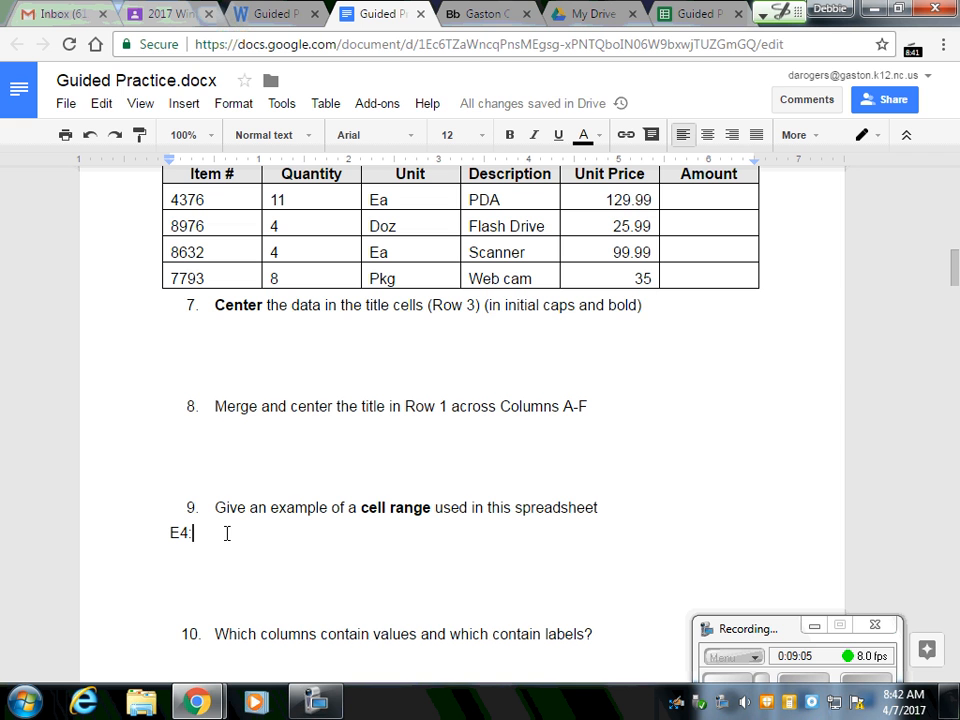
pyautogui.write('E7')
pyautogui.press('Return')
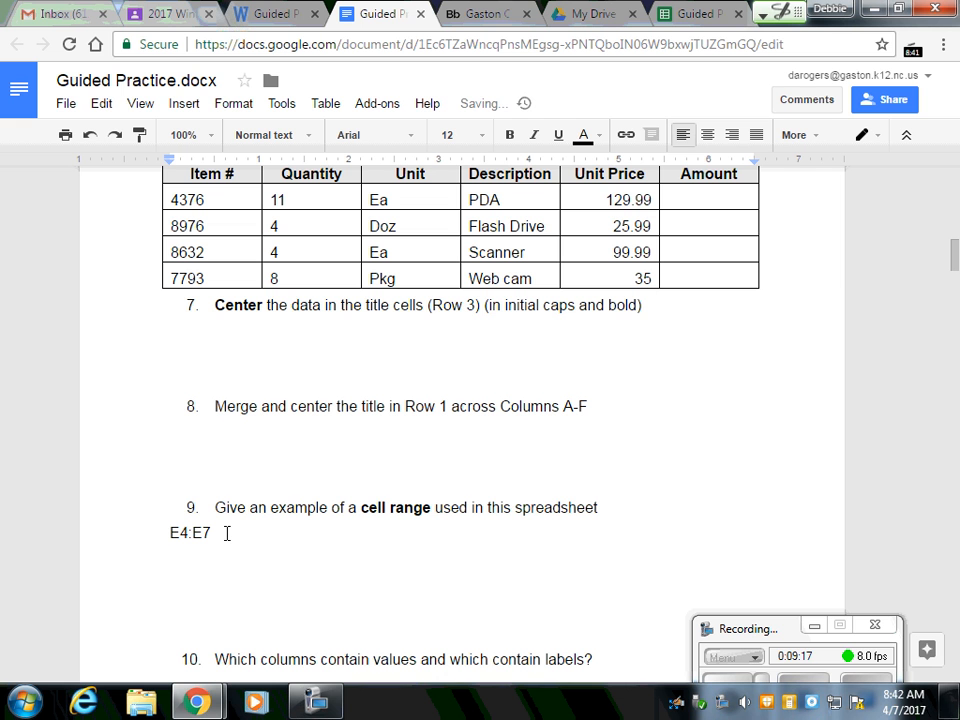
pyautogui.write('E4, ')
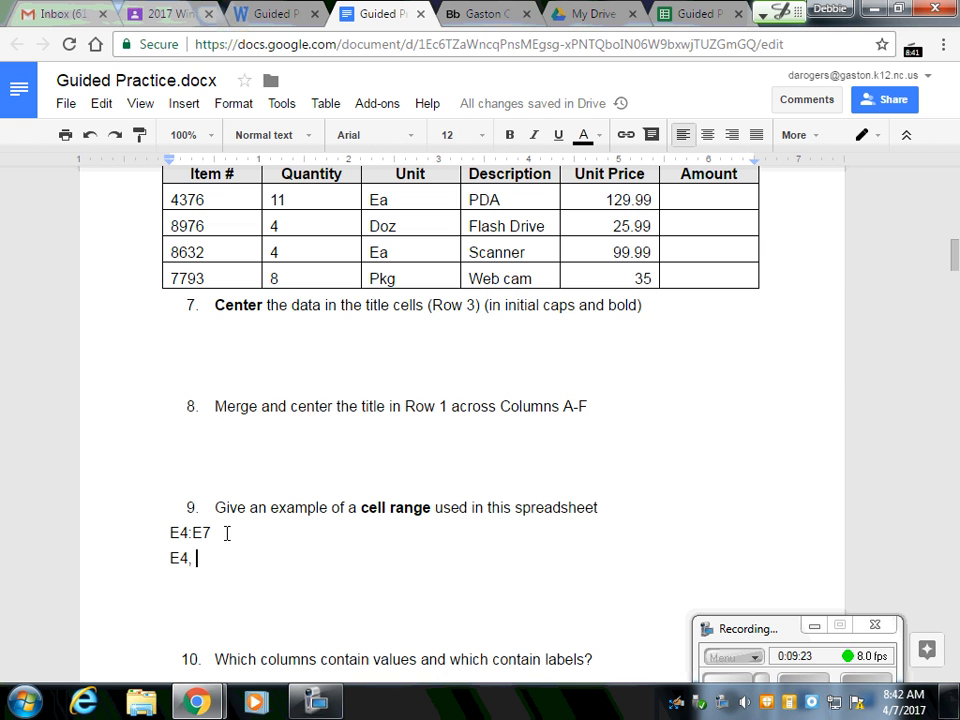
pyautogui.write('E5, ')
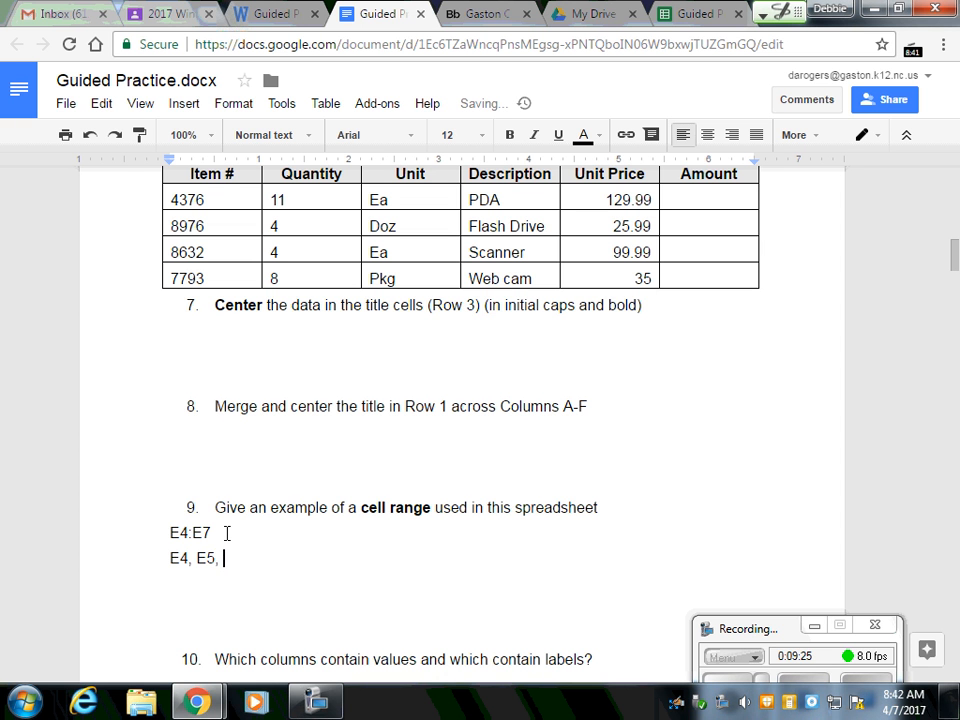
pyautogui.write('E6, E7')
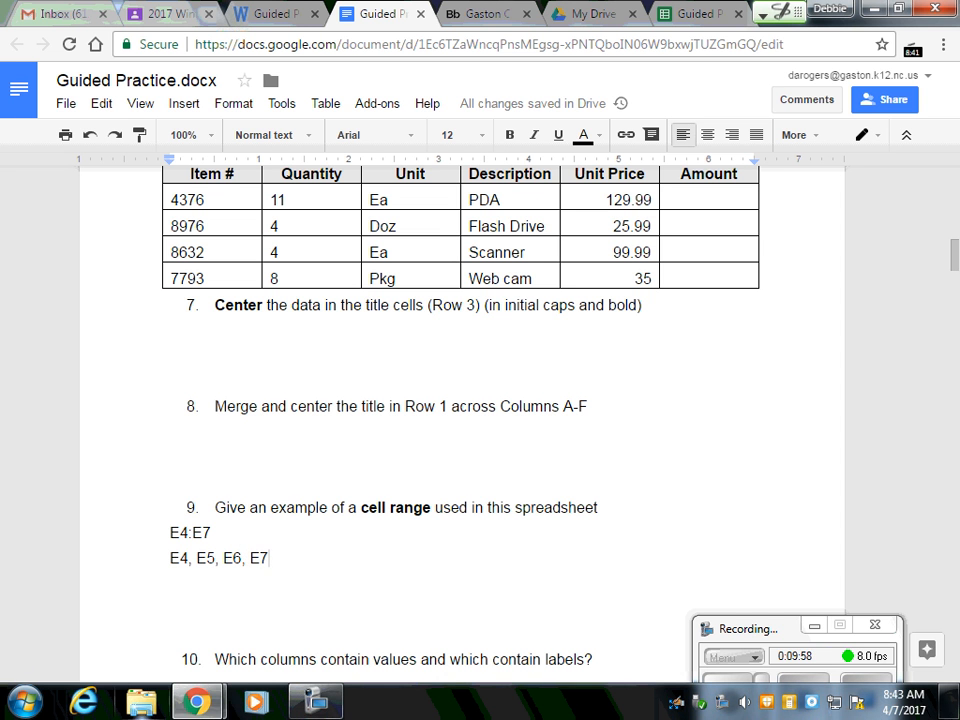
# - Read question 10 and examine the invoice spreadsheet for which columns hold values and which hold labels
pyautogui.scroll(-2, 388, 489)
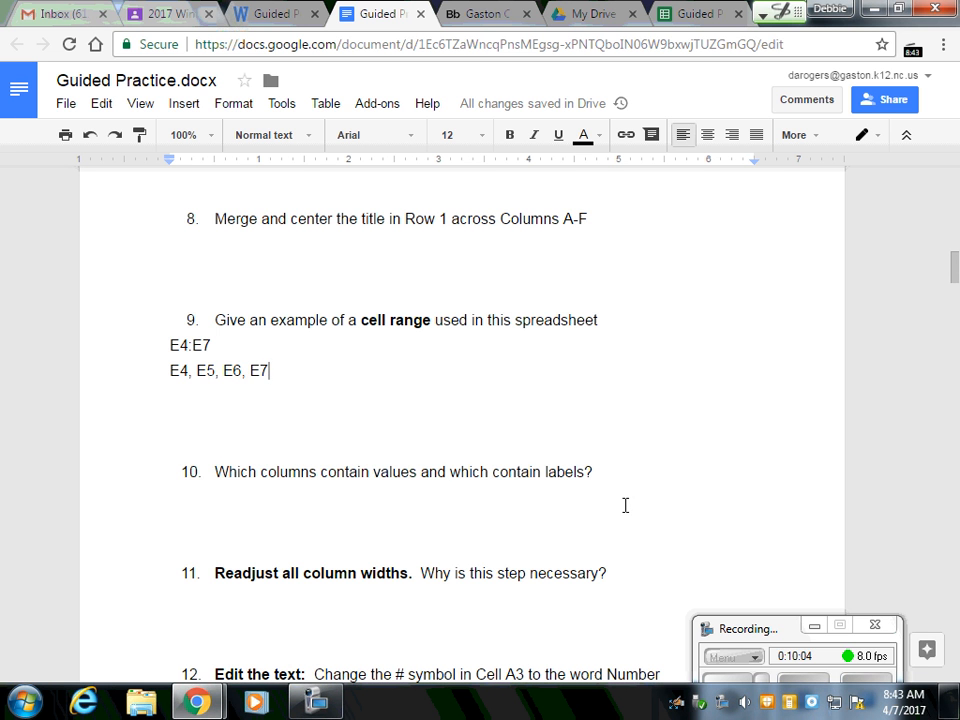
pyautogui.scroll(3, 627, 505)
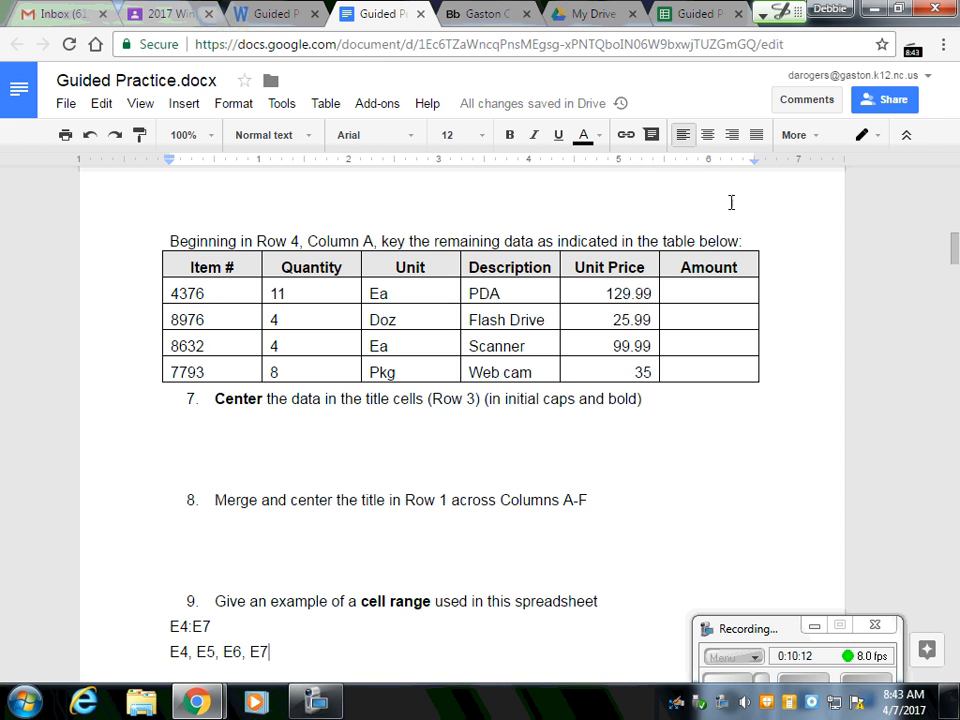
pyautogui.scroll(-4, 617, 238)
pyautogui.scroll(3, 560, 215)
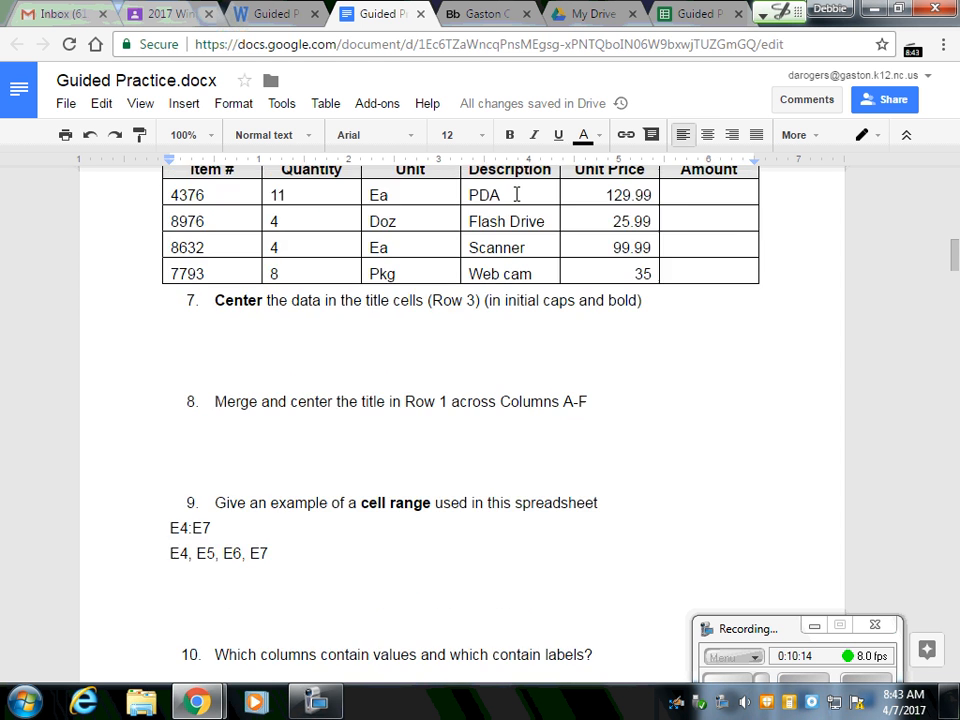
pyautogui.click(694, 14)
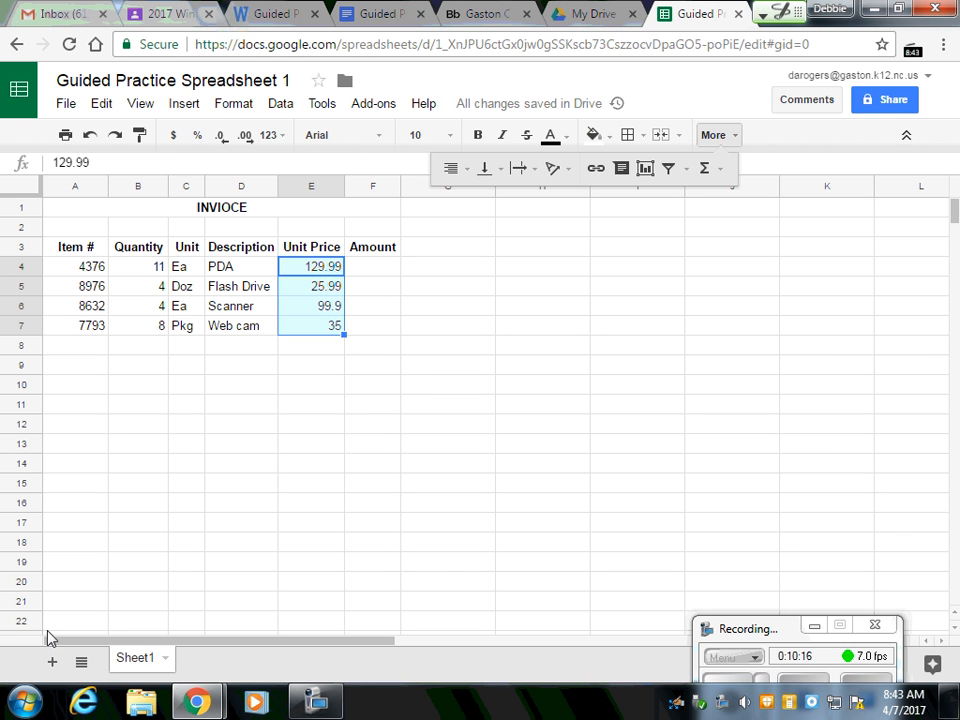
pyautogui.click(543, 325)
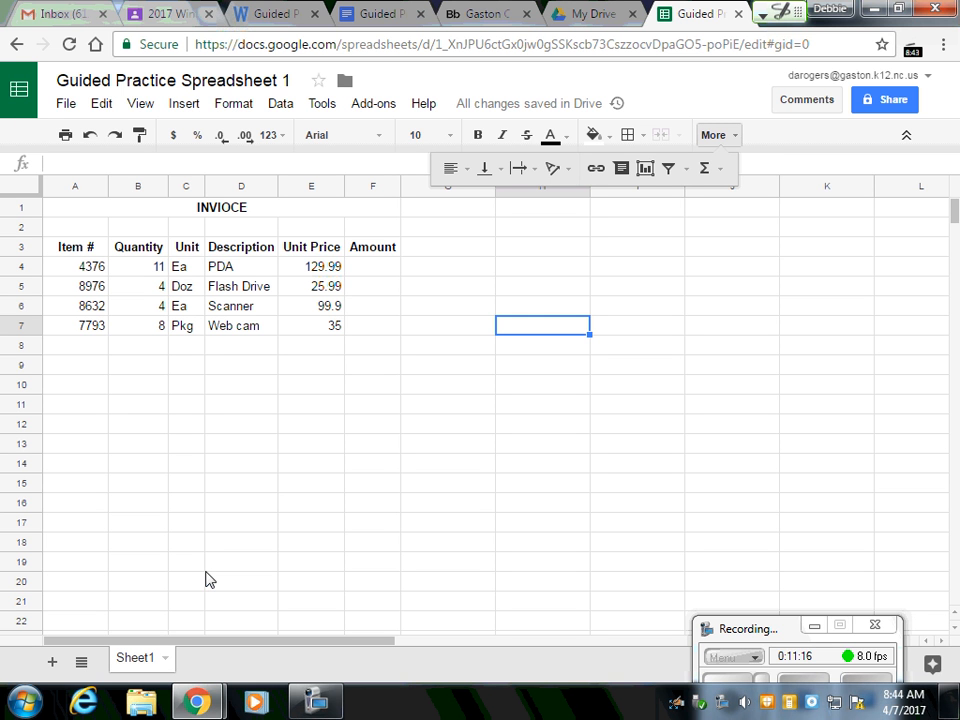
# - Answer question 10 in Guided Practice.docx with "A, C, D contain labels because the information will not be used in calculations"
pyautogui.click(371, 16)
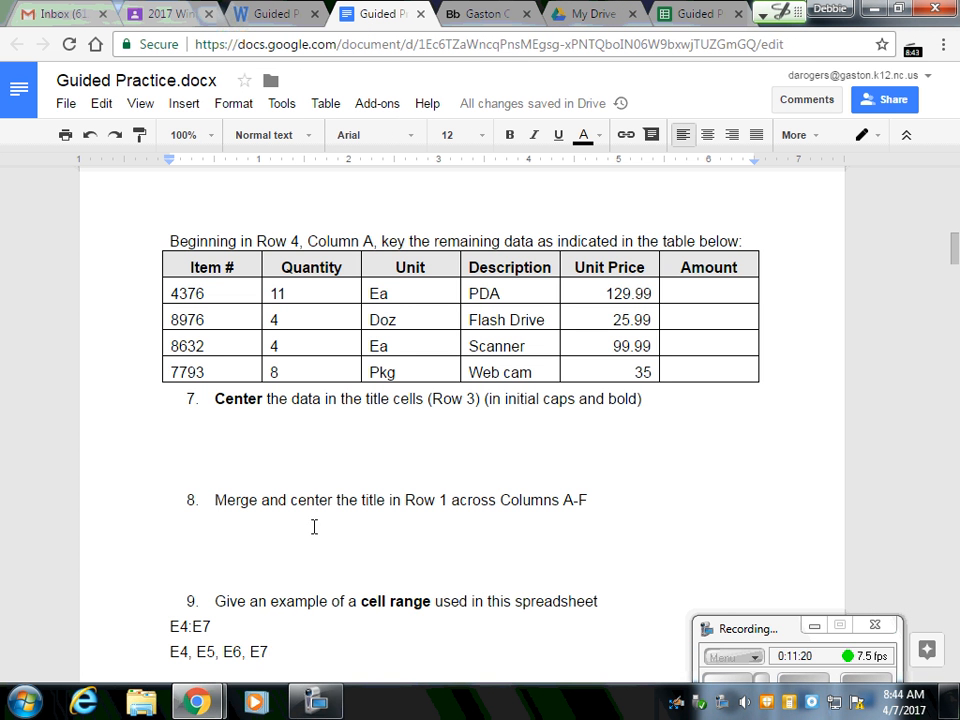
pyautogui.scroll(-4, 620, 545)
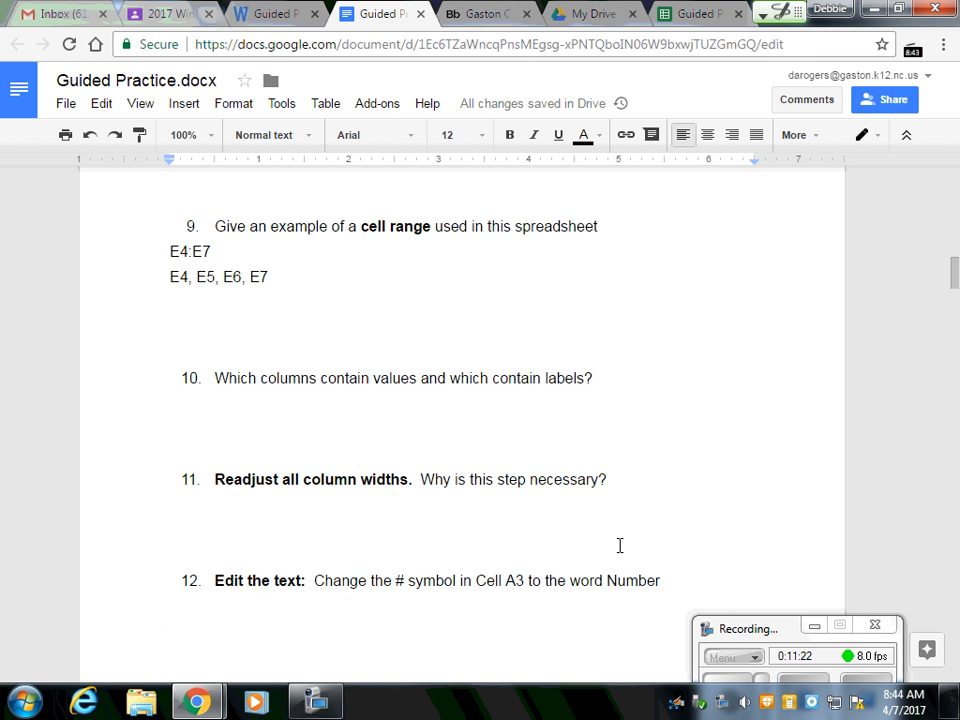
pyautogui.doubleClick(251, 428)
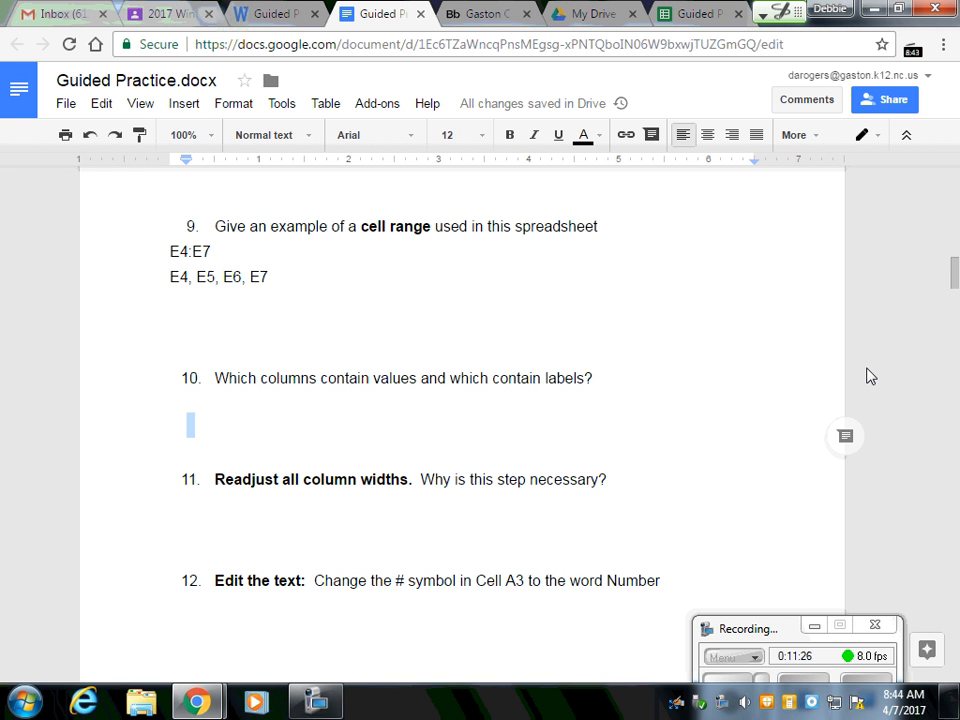
pyautogui.write('A')
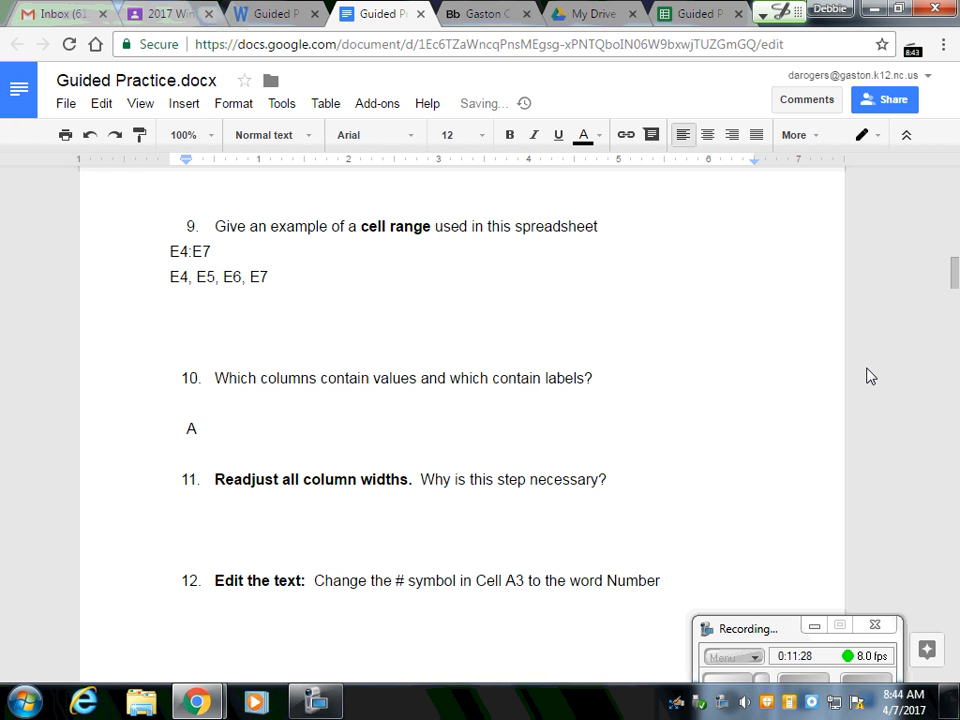
pyautogui.write(', C, D conta')
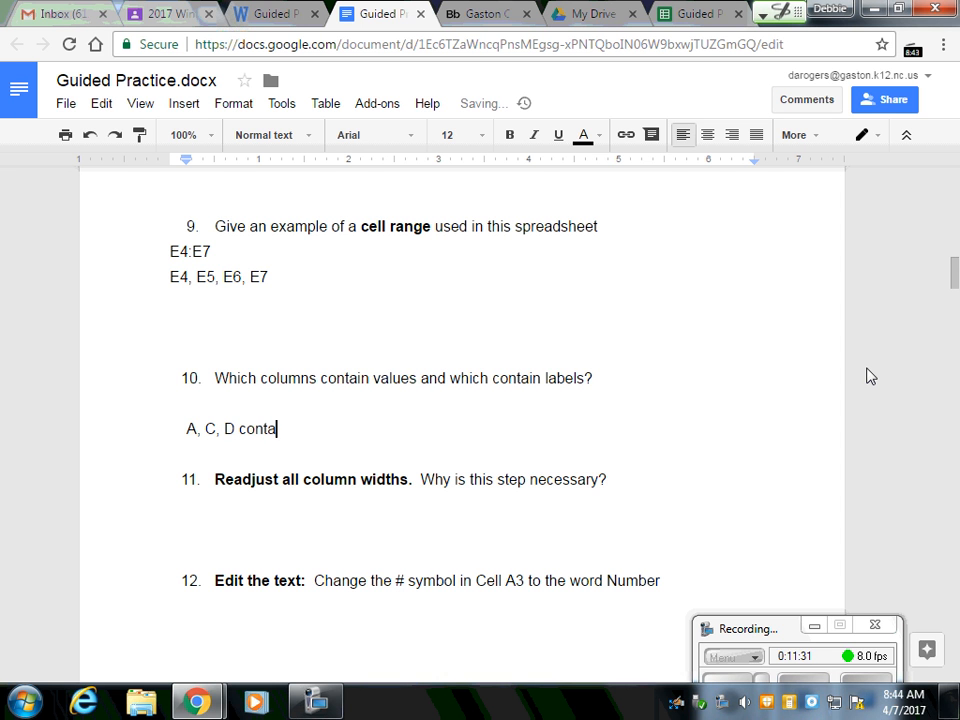
pyautogui.write('in labels bec')
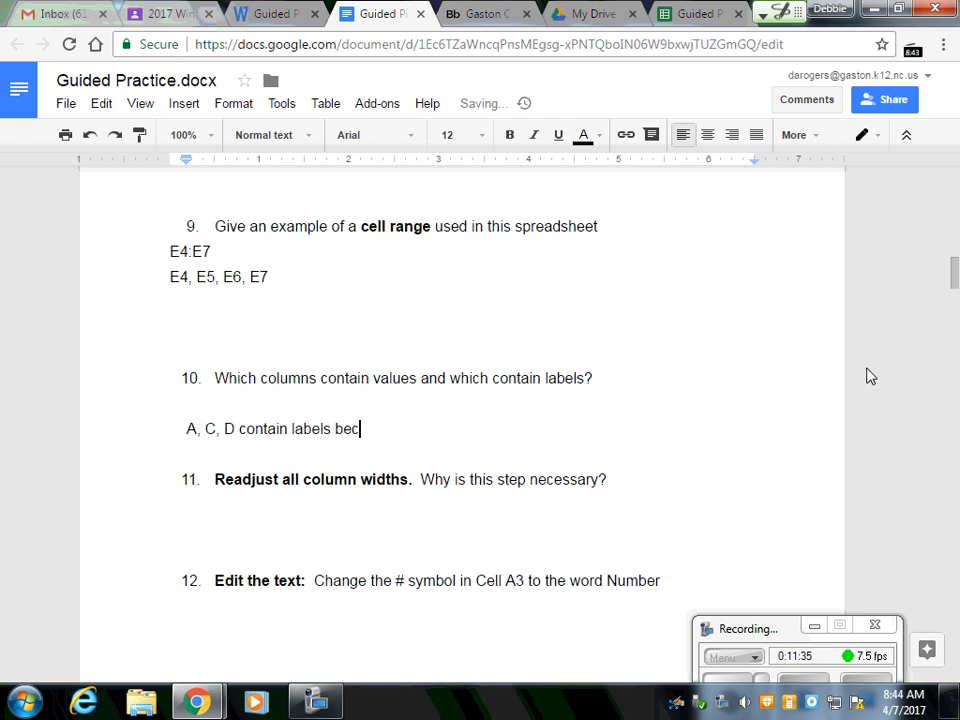
pyautogui.write('ause the informat')
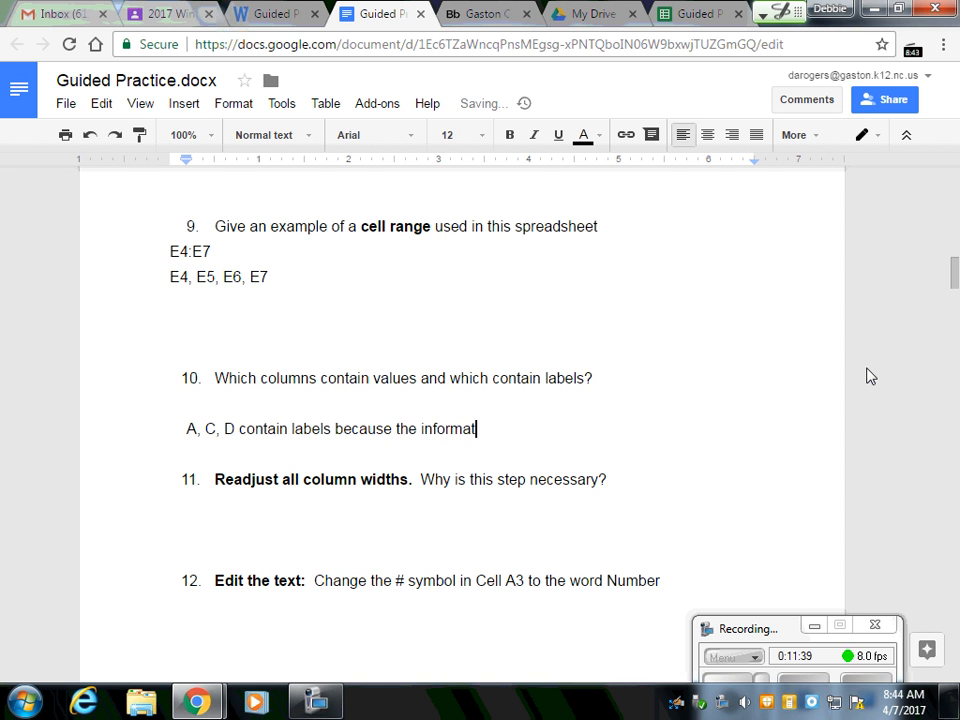
pyautogui.write('ion will not be u')
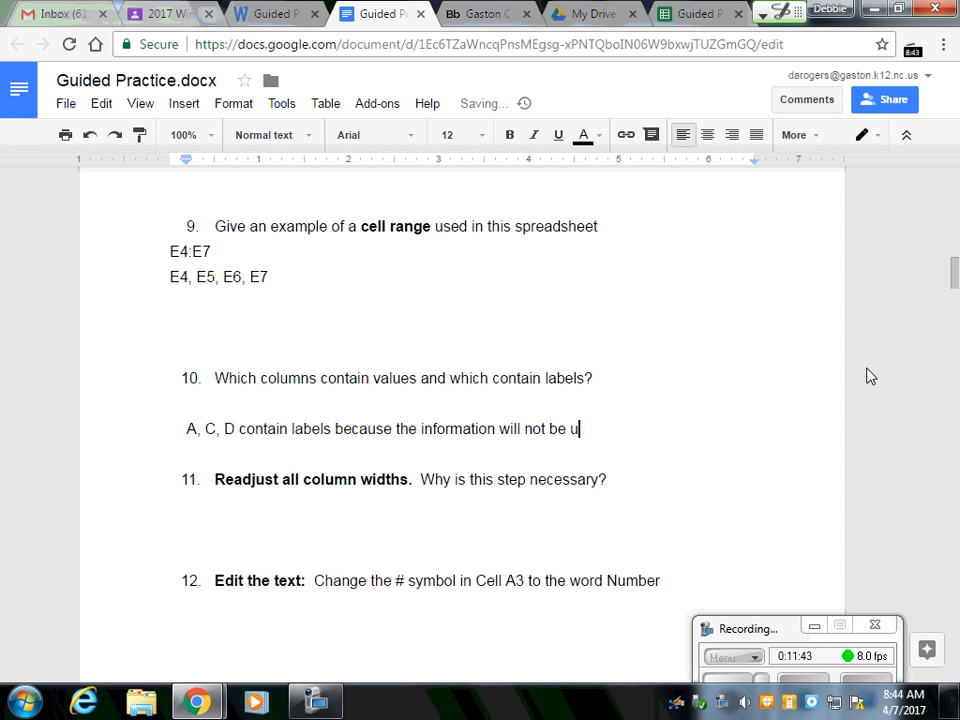
pyautogui.write('sed in calculations')
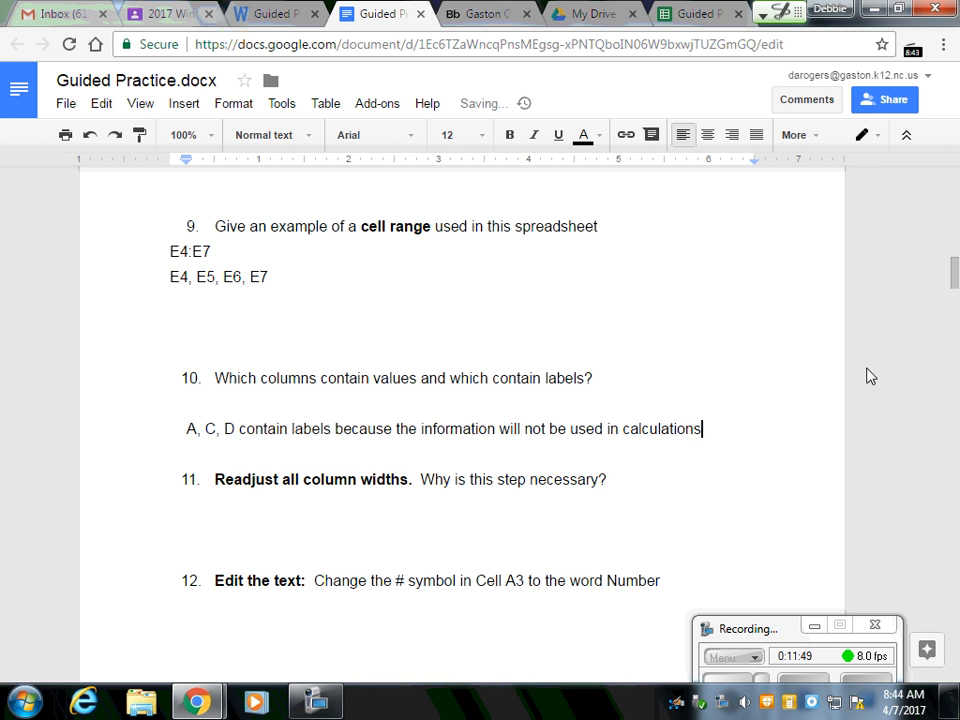
pyautogui.press('Return')
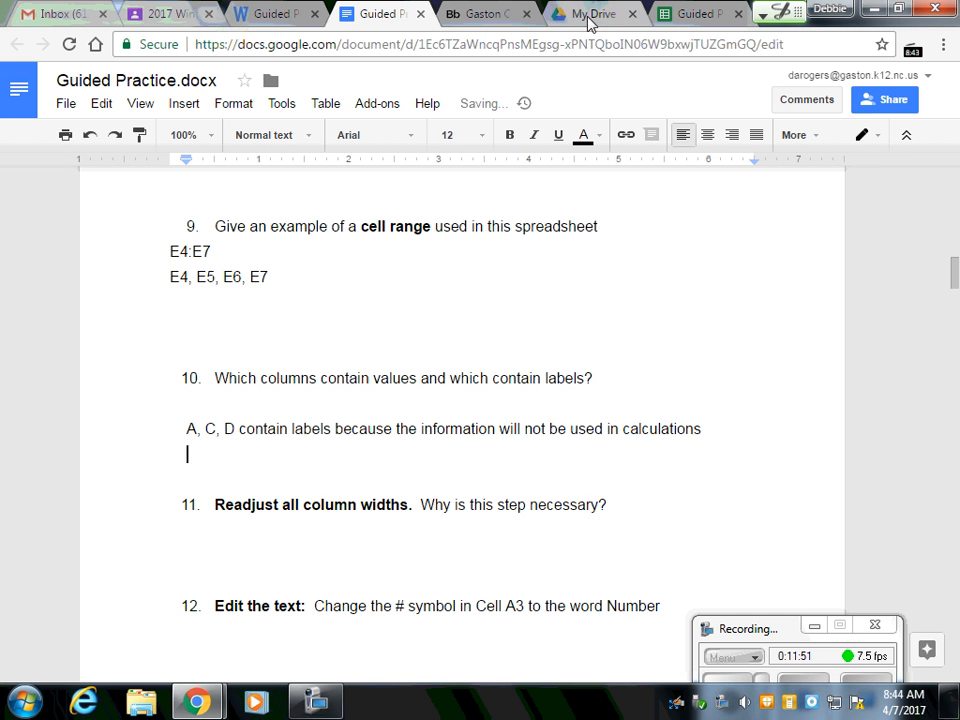
# - Check the invoice spreadsheet's columns, and add below answer 10 in Guided Practice.docx "B, E, and F are values because they are numbers that will be calculated"
pyautogui.click(697, 16)
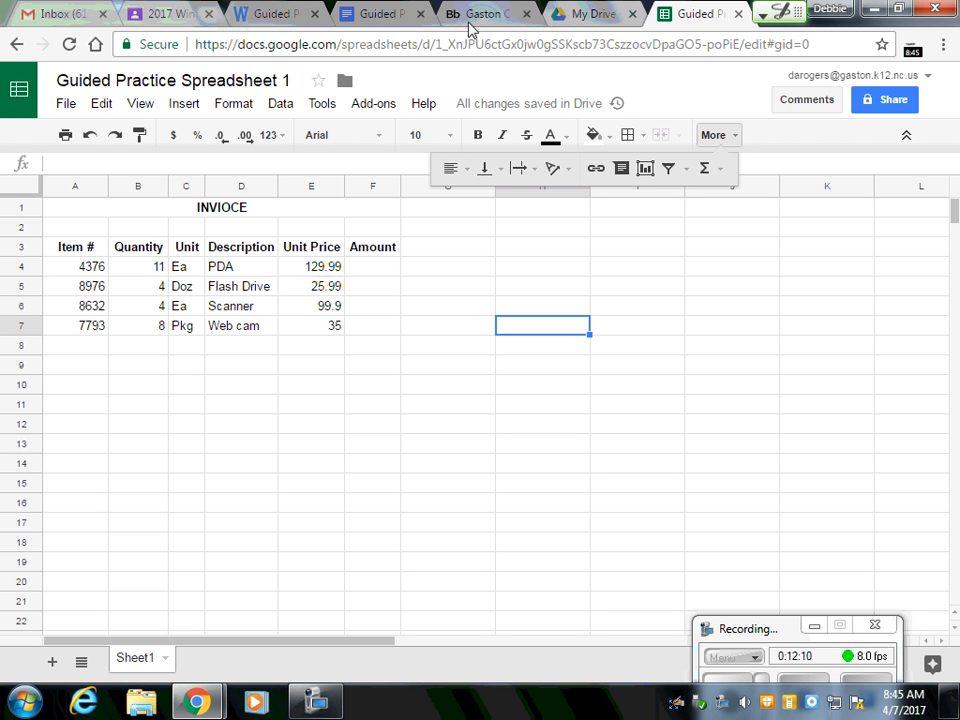
pyautogui.click(262, 17)
pyautogui.click(368, 17)
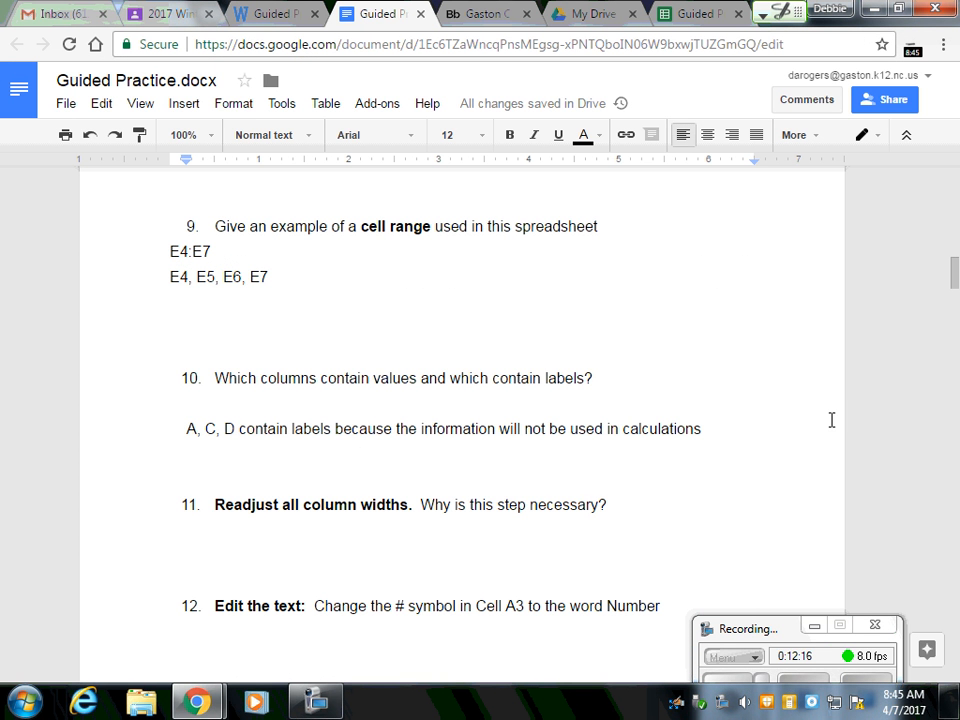
pyautogui.click(743, 425)
pyautogui.press('Return')
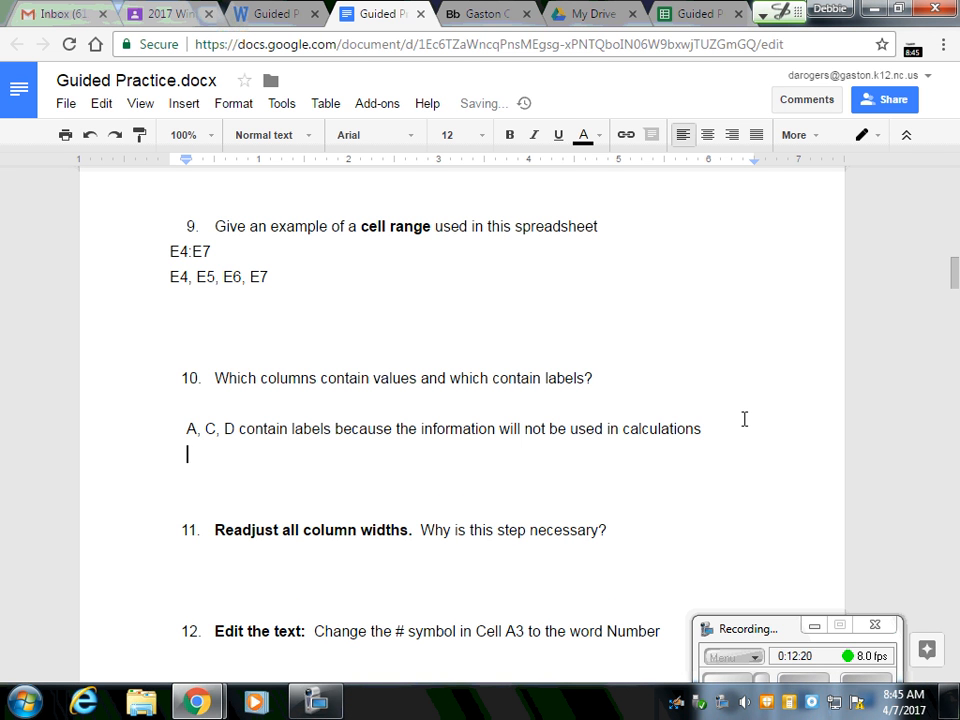
pyautogui.write('B, e')
pyautogui.press('BackSpace')
pyautogui.write('E, ')
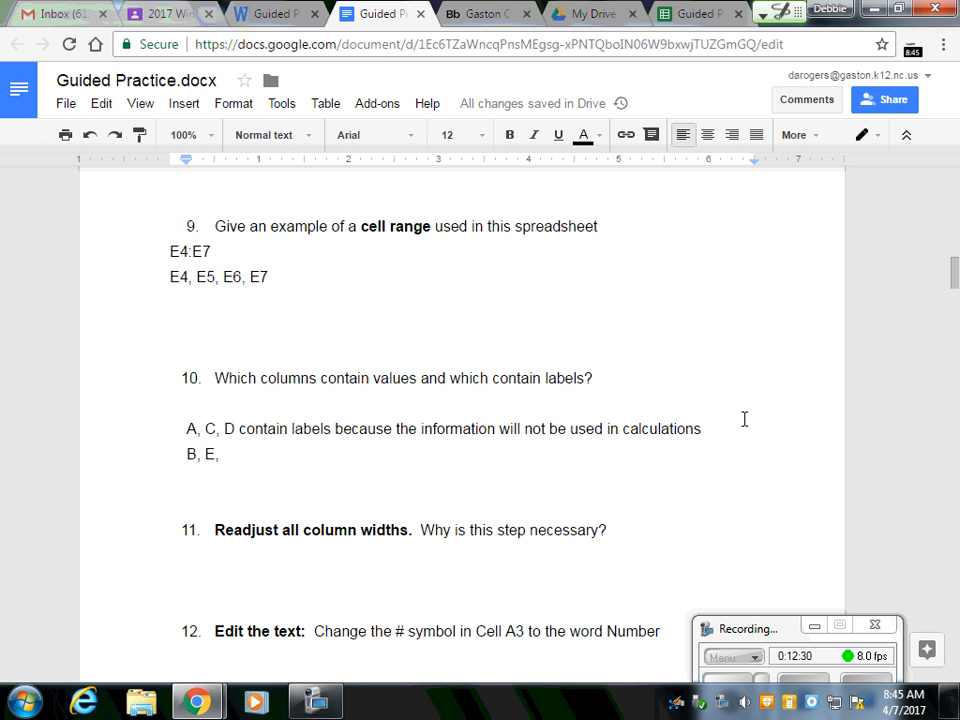
pyautogui.write('and F ')
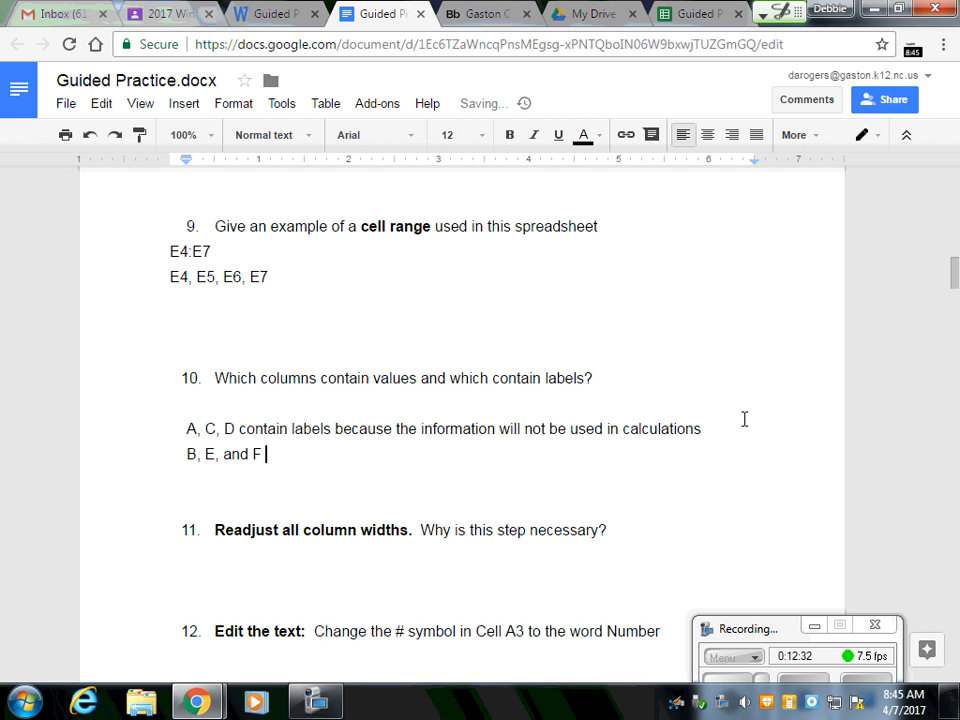
pyautogui.write('are values ')
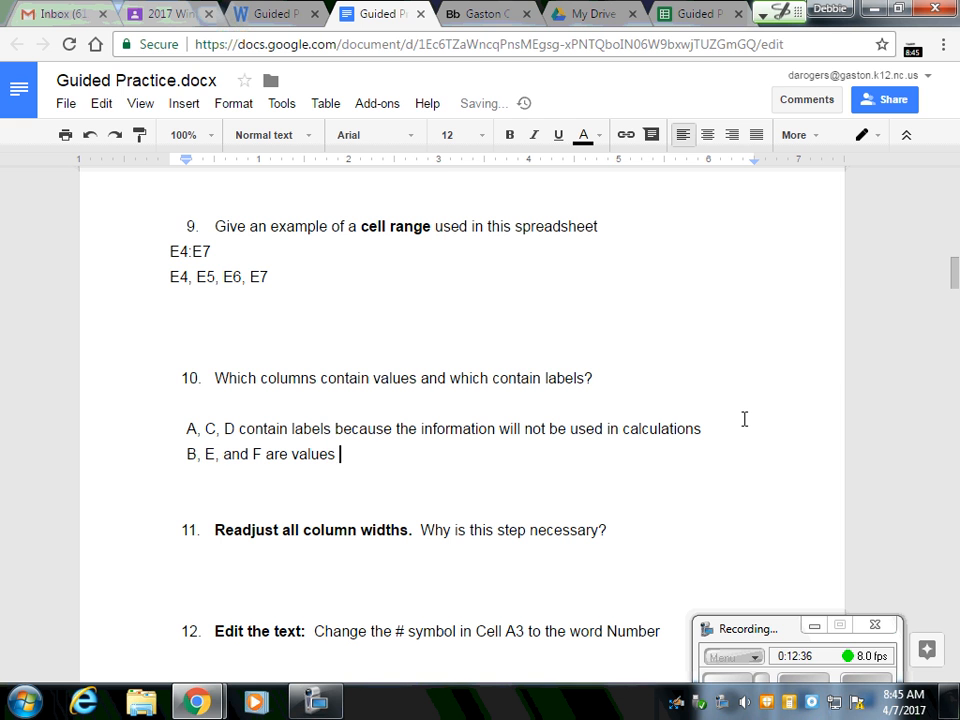
pyautogui.write('because they are ')
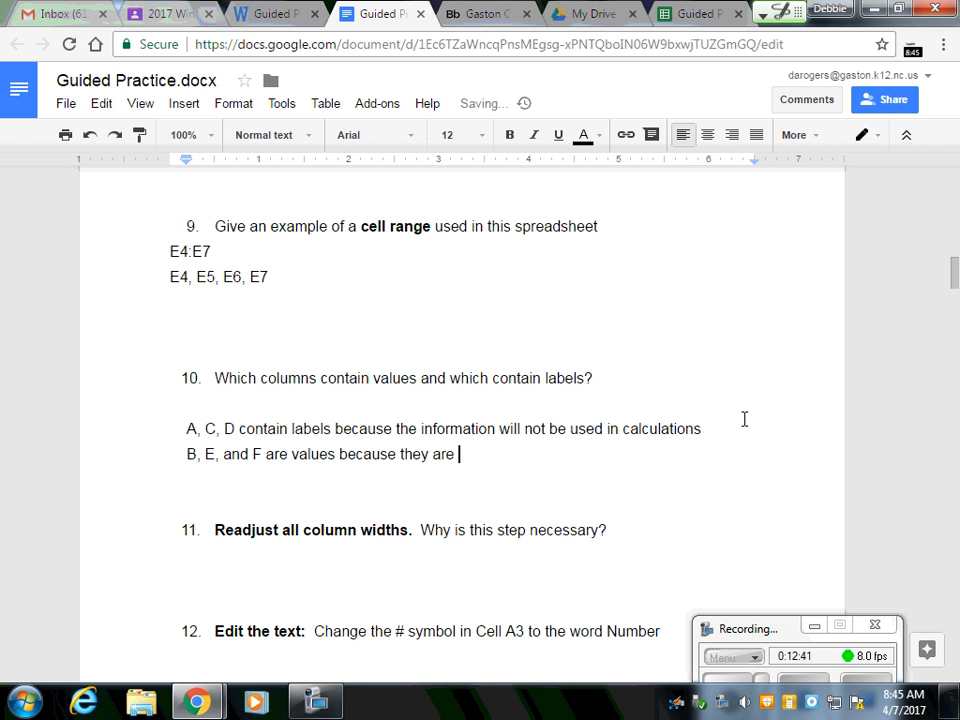
pyautogui.write('nuber')
pyautogui.press('BackSpace')
pyautogui.press('BackSpace')
pyautogui.press('BackSpace')
pyautogui.write('mbers ')
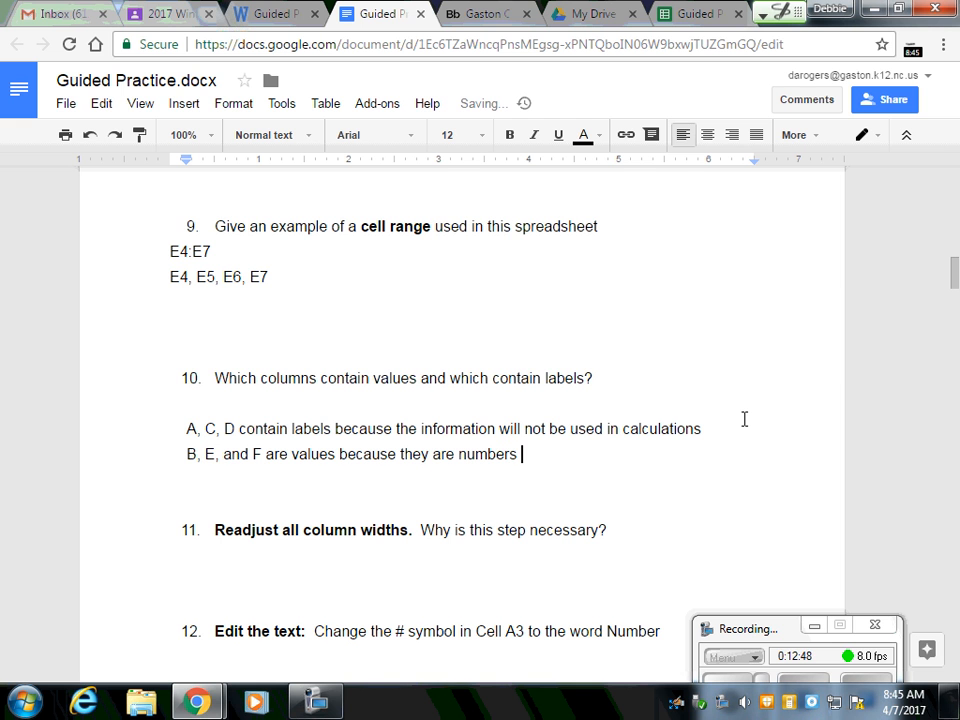
pyautogui.write('that will b')
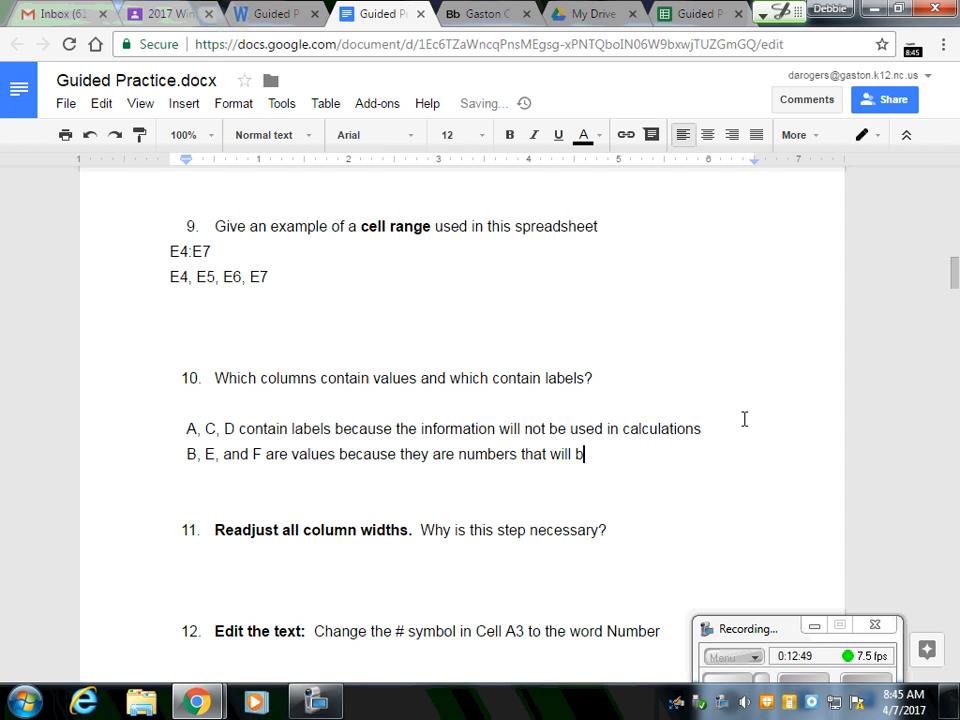
pyautogui.write('e calu')
pyautogui.press('BackSpace')
pyautogui.write('culated')
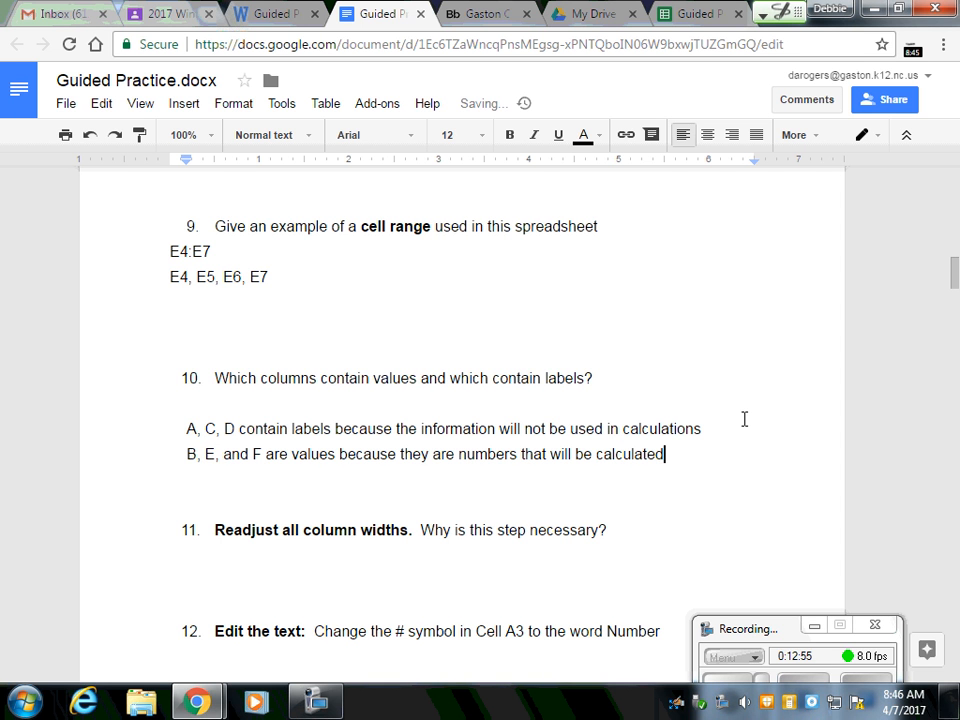
# - Extend the values sentence in answer 10 with "they are price, amount, and quantity"
pyautogui.write(' they are')
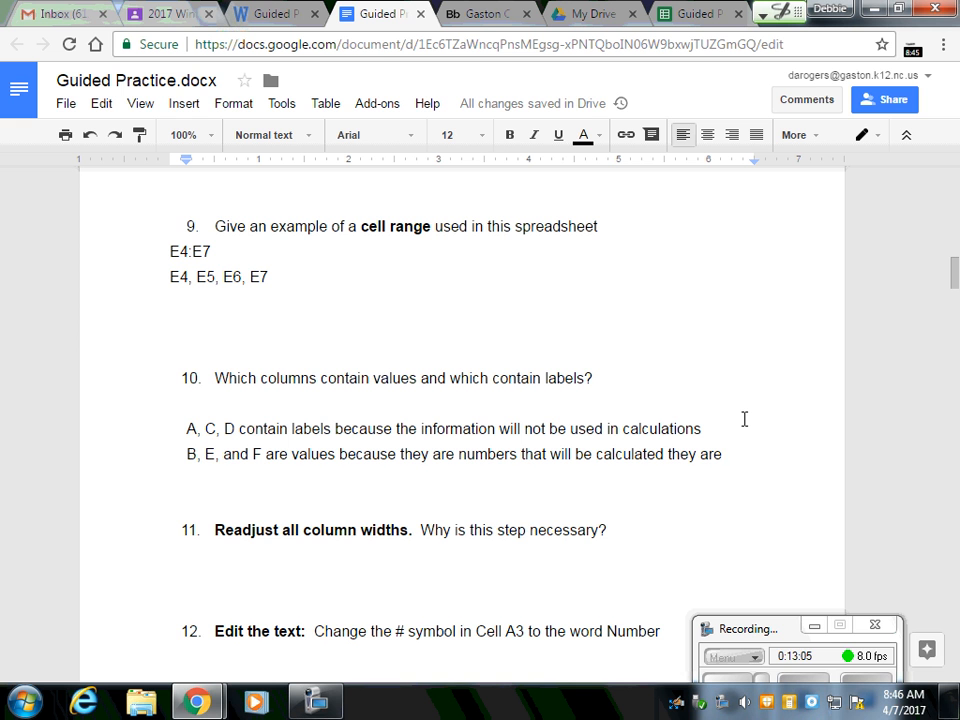
pyautogui.write('price')
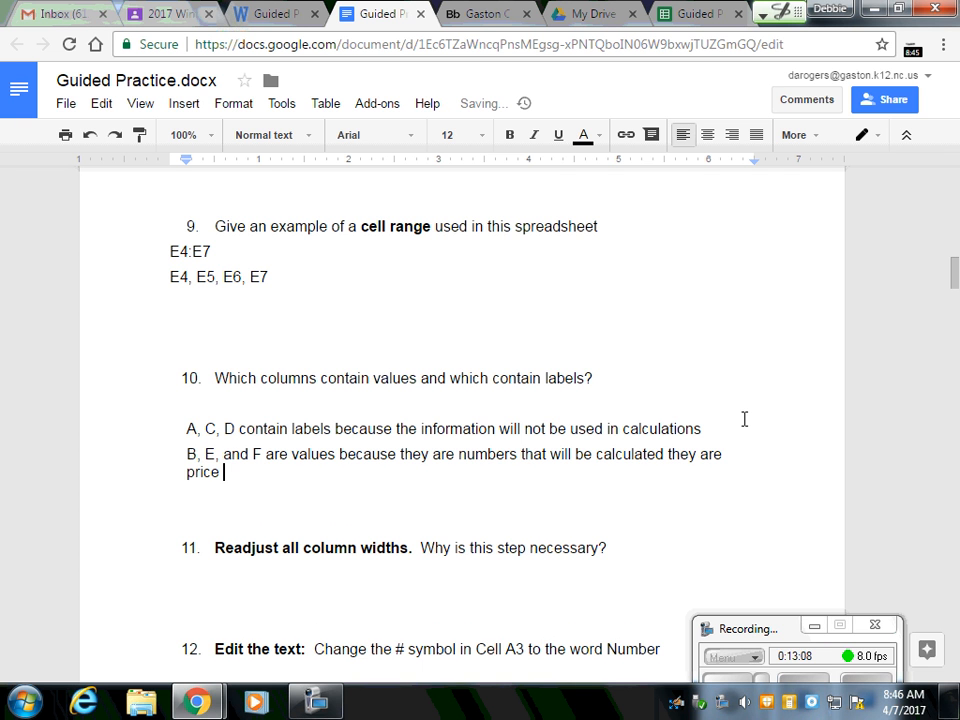
pyautogui.press('BackSpace')
pyautogui.write(', amount, and c')
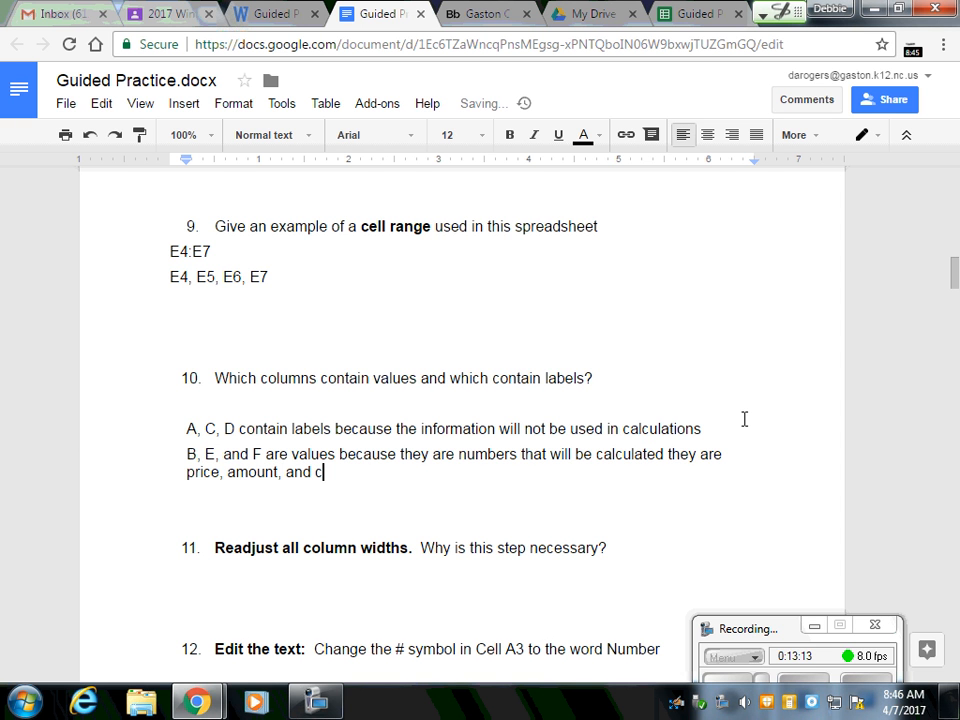
pyautogui.press('BackSpace')
pyautogui.write('quanit')
pyautogui.press('BackSpace')
pyautogui.press('BackSpace')
pyautogui.write('tity')
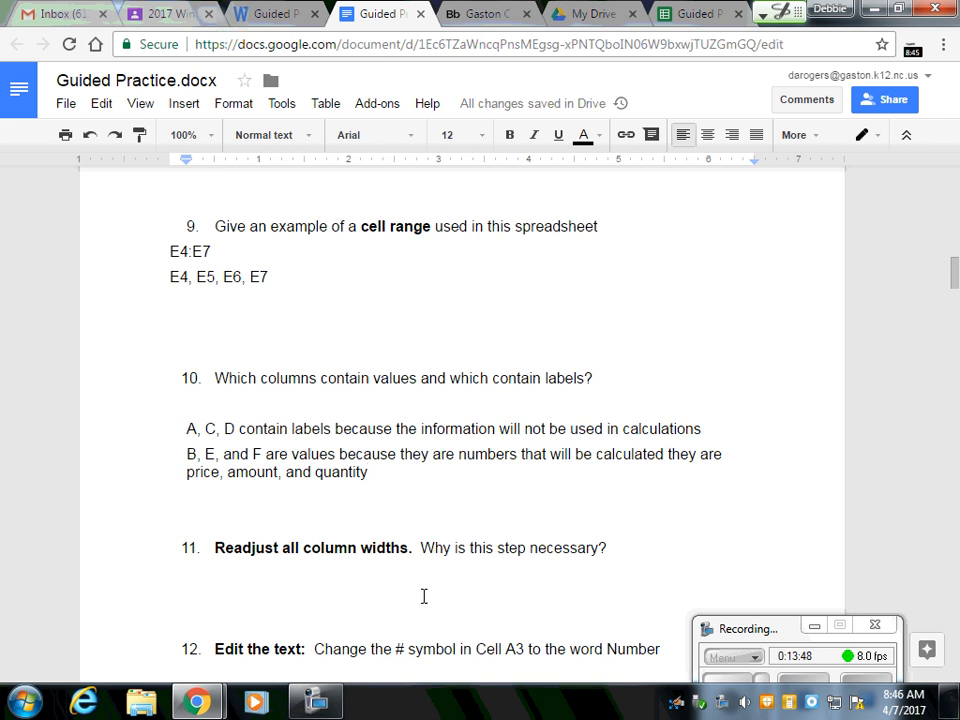
# - Start an unnumbered answer line below question 11, which asks why readjusting column widths is necessary
pyautogui.scroll(-2, 647, 540)
pyautogui.doubleClick(643, 451)
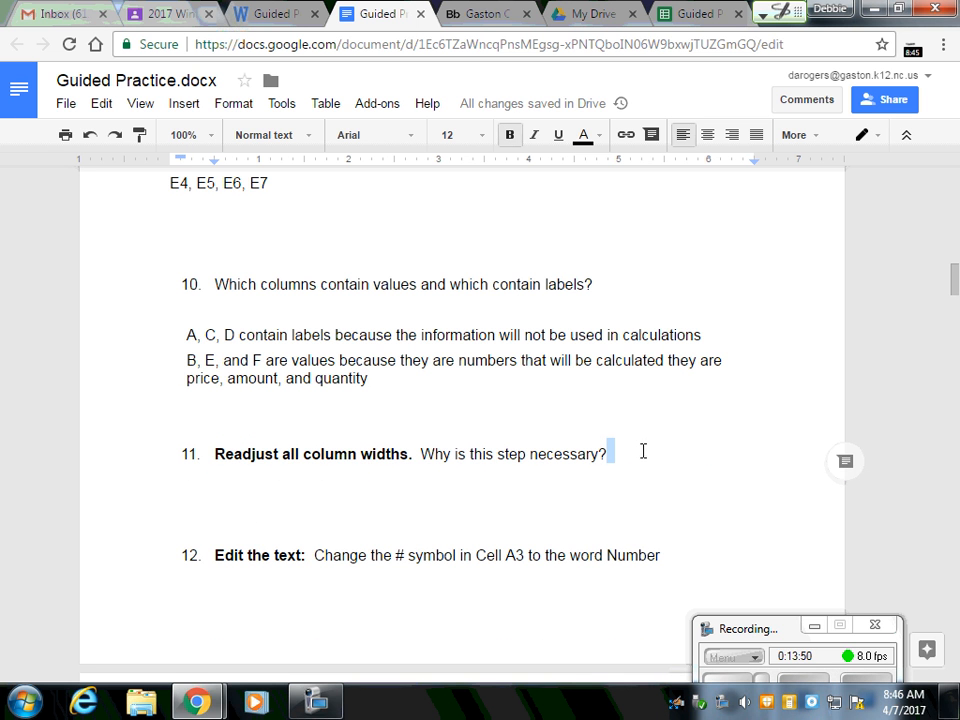
pyautogui.press('Return')
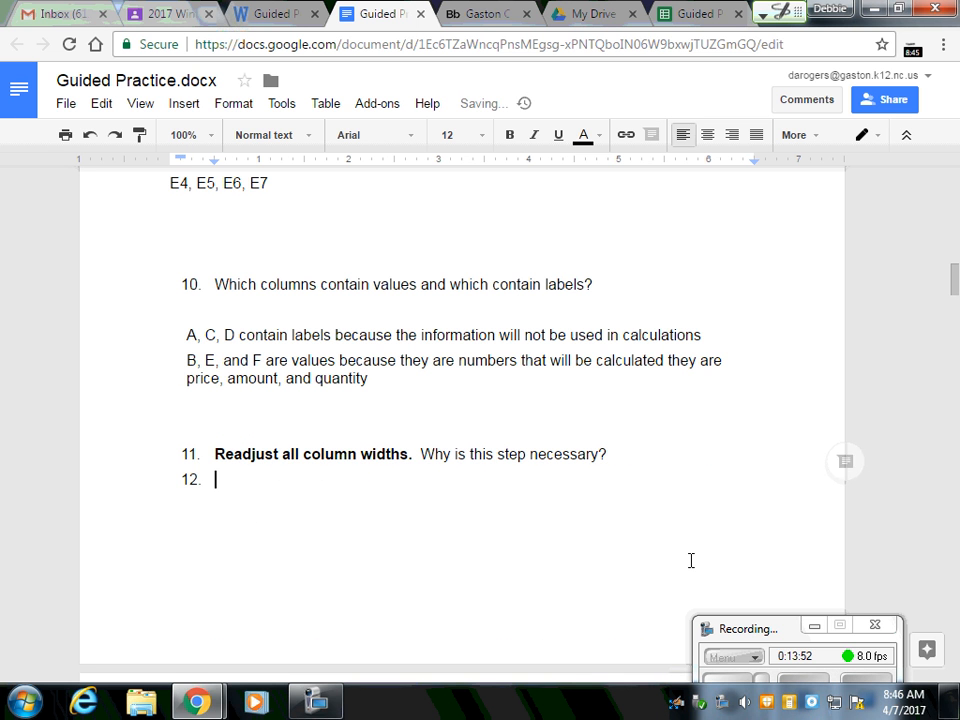
pyautogui.press('BackSpace')
pyautogui.press('BackSpace')
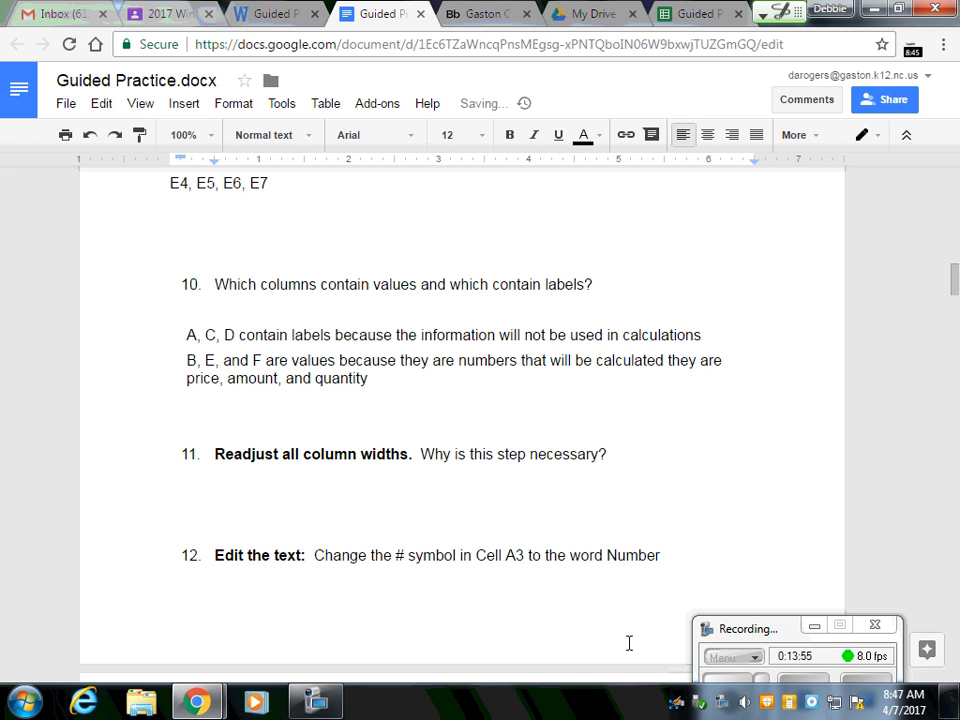
pyautogui.press('Return')
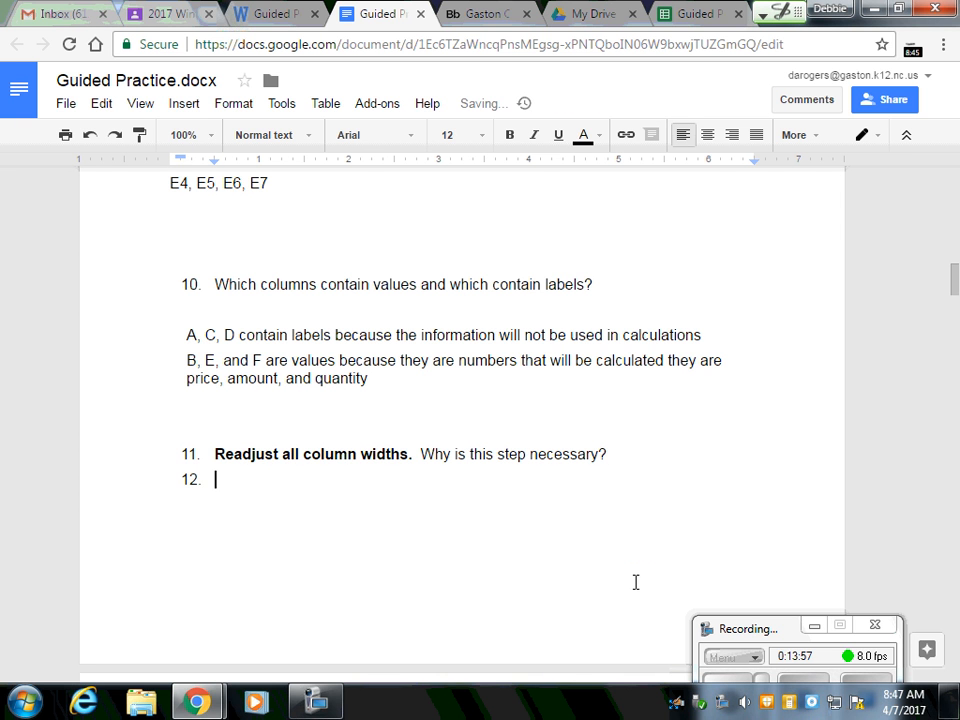
pyautogui.press('BackSpace')
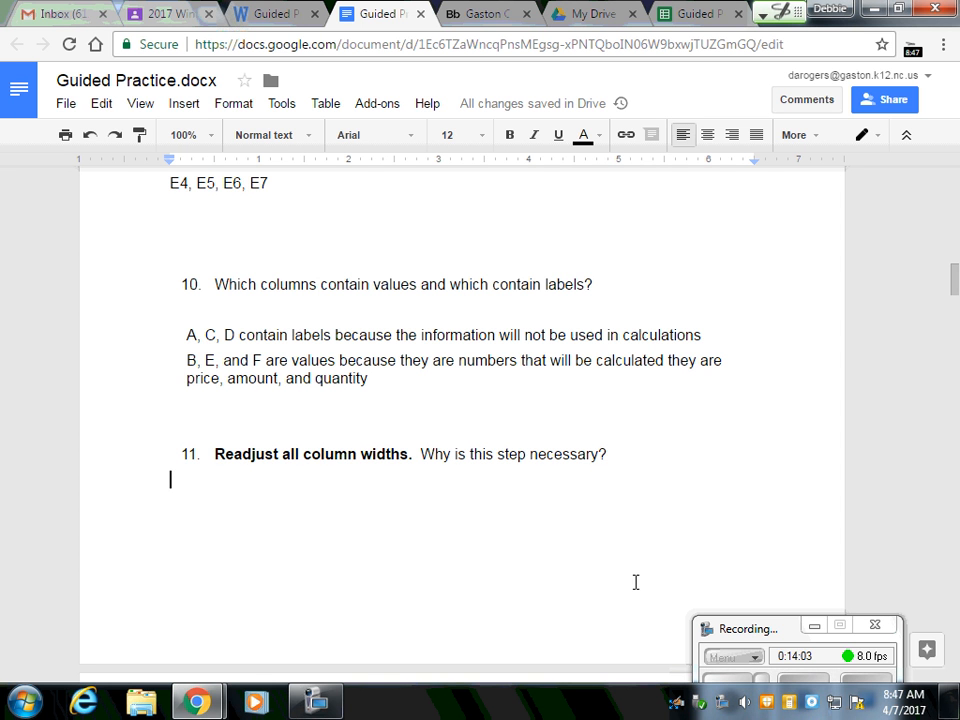
# - Answer question 11 with "So that data fits into the cell and can be seen"
pyautogui.write('So that thin')
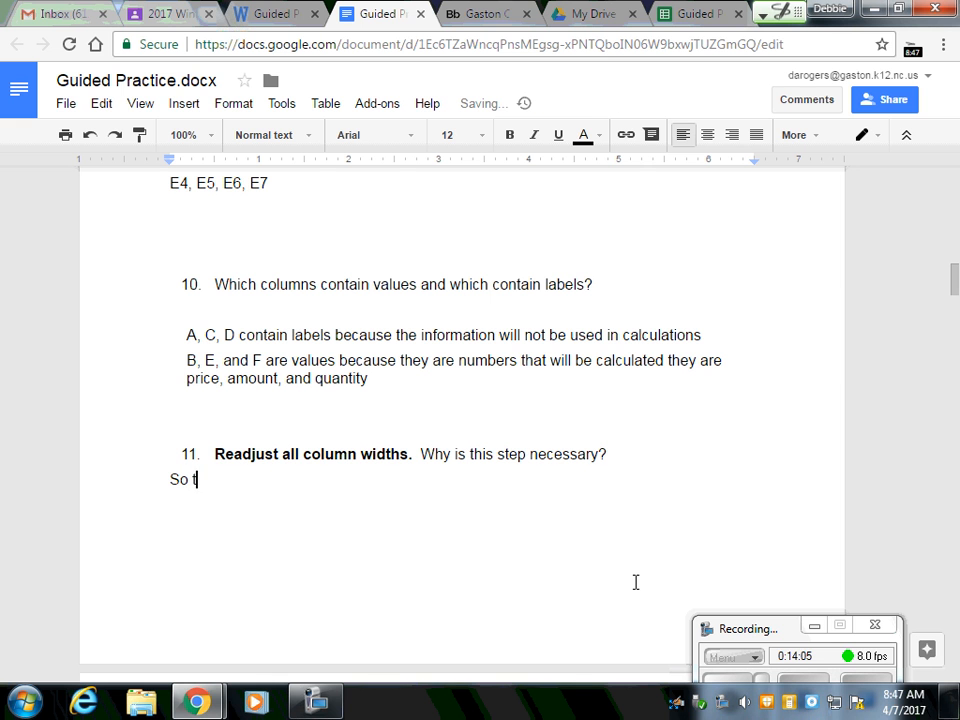
pyautogui.press('BackSpace')
pyautogui.press('BackSpace')
pyautogui.press('BackSpace')
pyautogui.press('BackSpace')
pyautogui.write('data fits ')
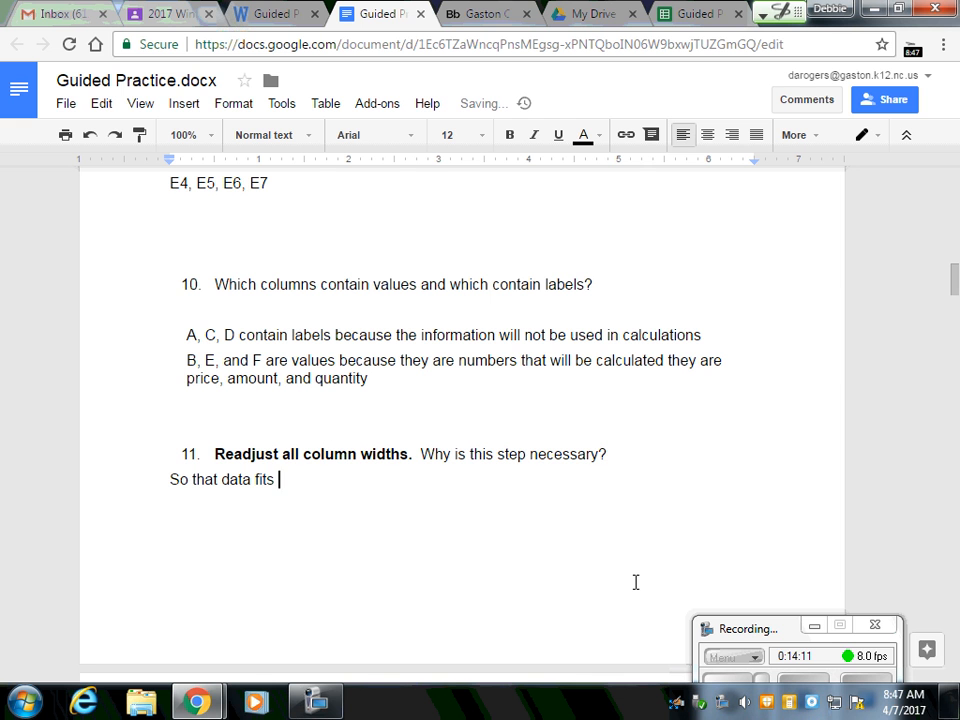
pyautogui.write('into the cell and b')
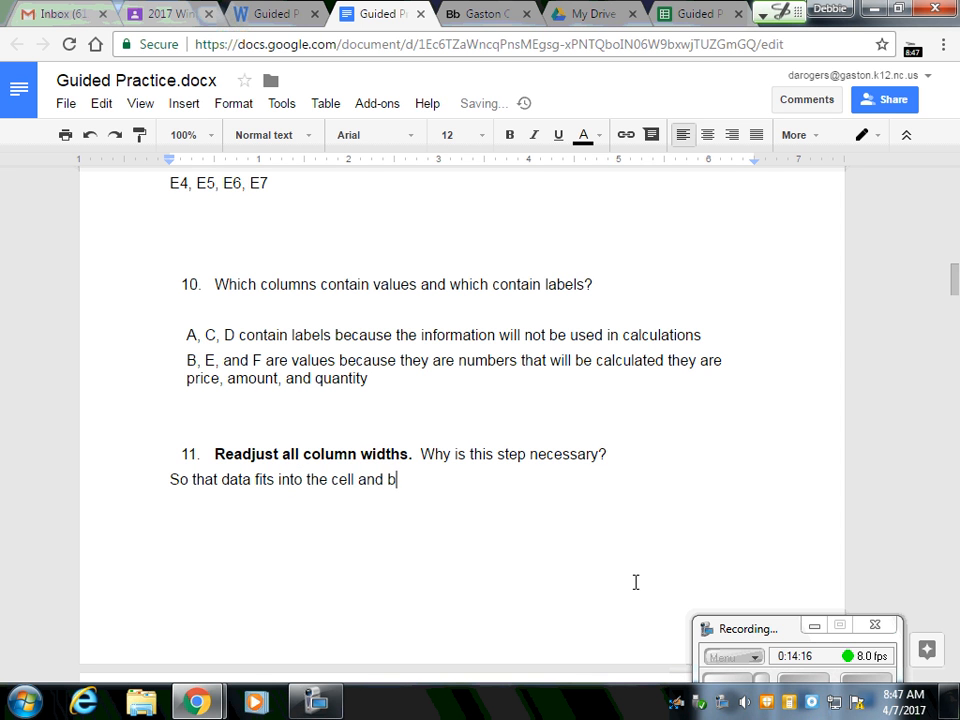
pyautogui.press('BackSpace')
pyautogui.write('can be see')
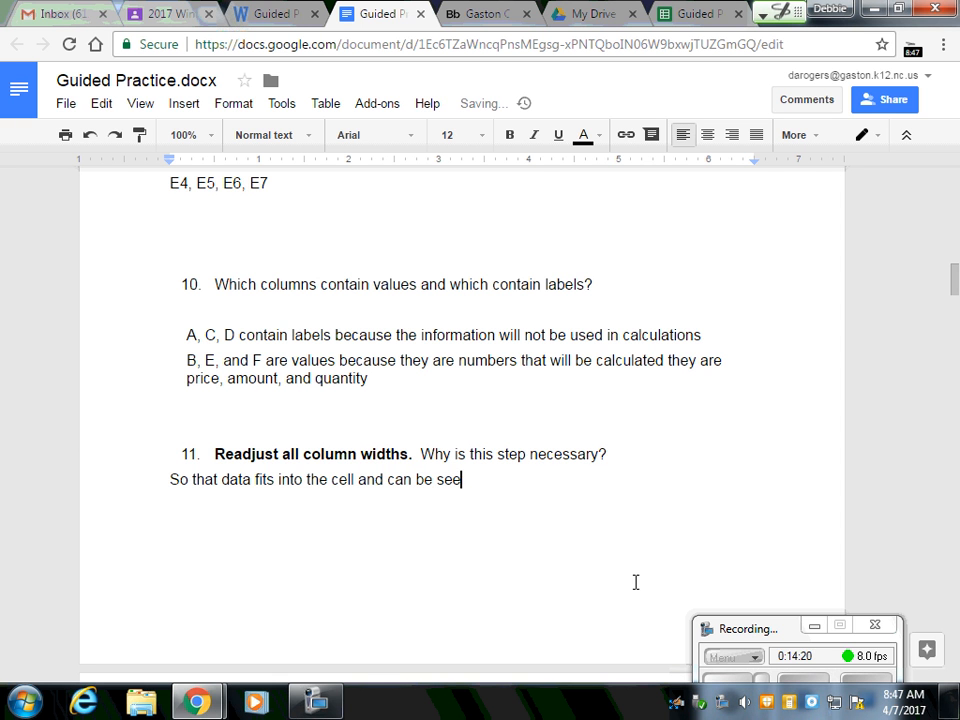
pyautogui.press('BackSpace')
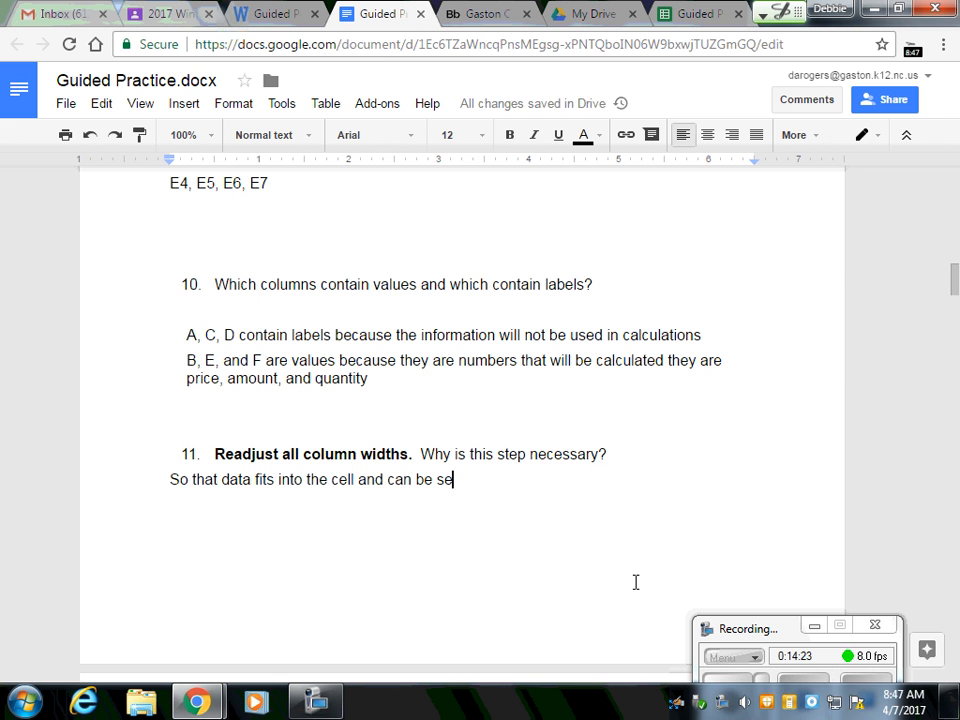
pyautogui.write('en')
# - Read instruction 12 and change the header in cell A3 of the invoice spreadsheet to "Item Number"
pyautogui.scroll(-4, 635, 582)
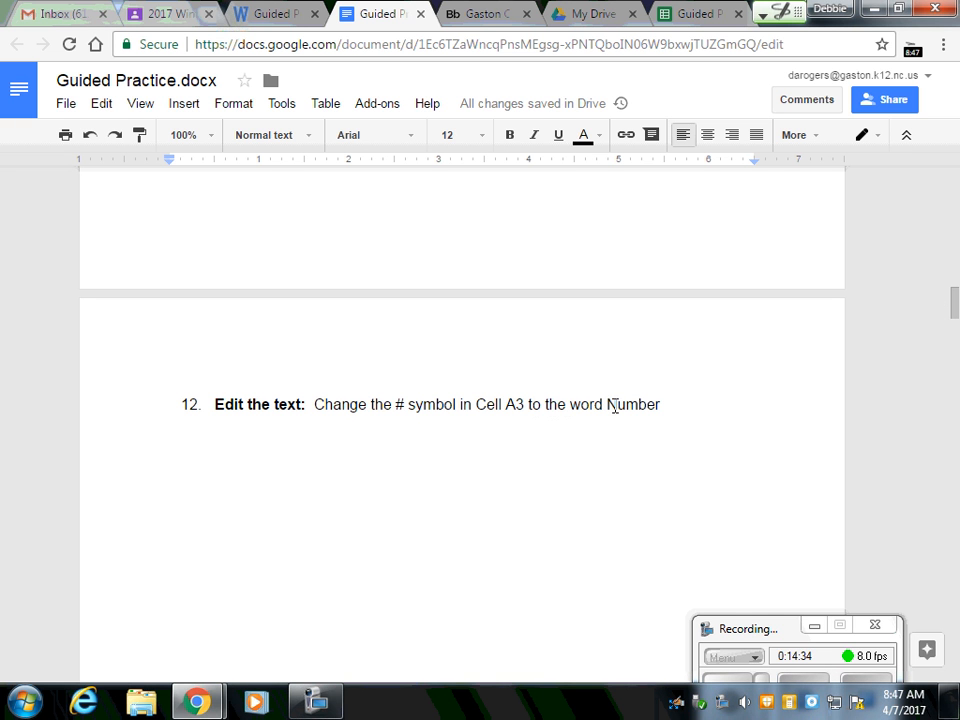
pyautogui.click(700, 18)
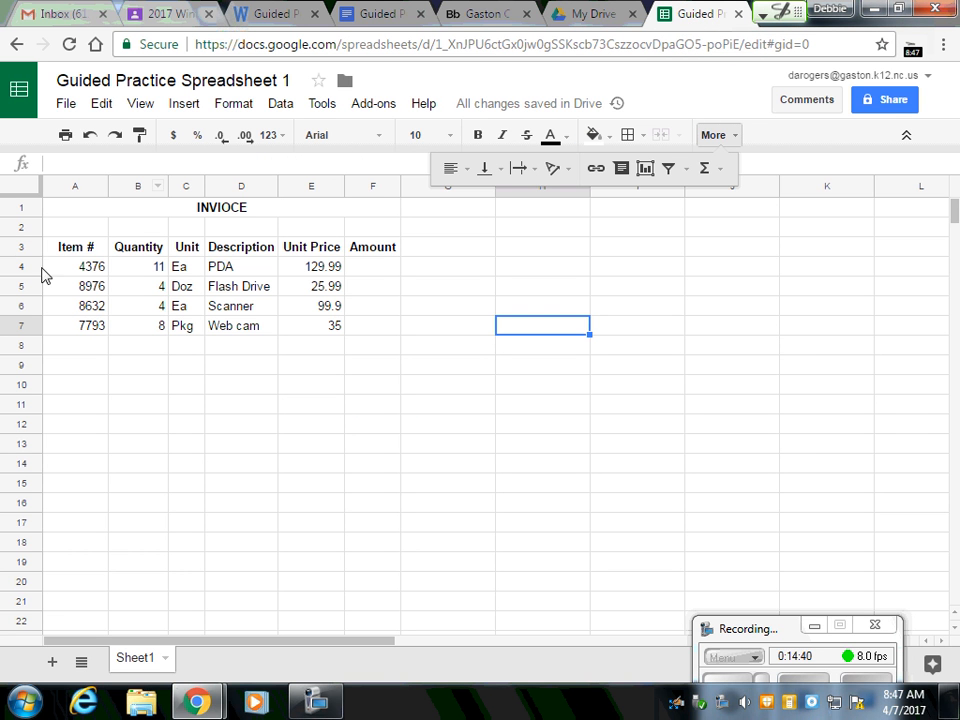
pyautogui.click(90, 255)
pyautogui.doubleClick(90, 255)
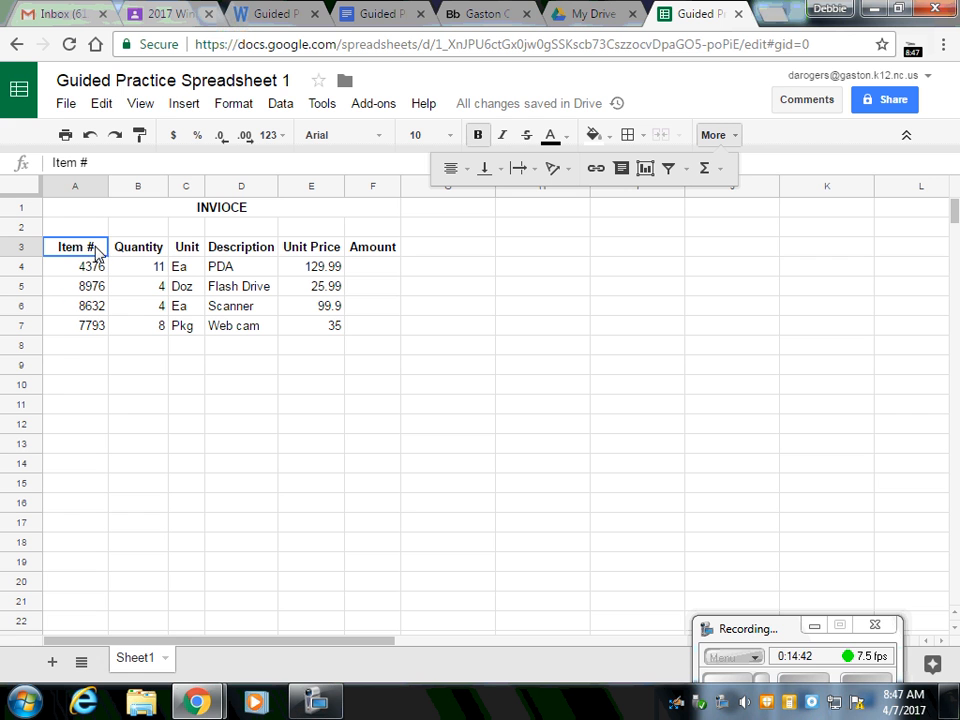
pyautogui.press('BackSpace')
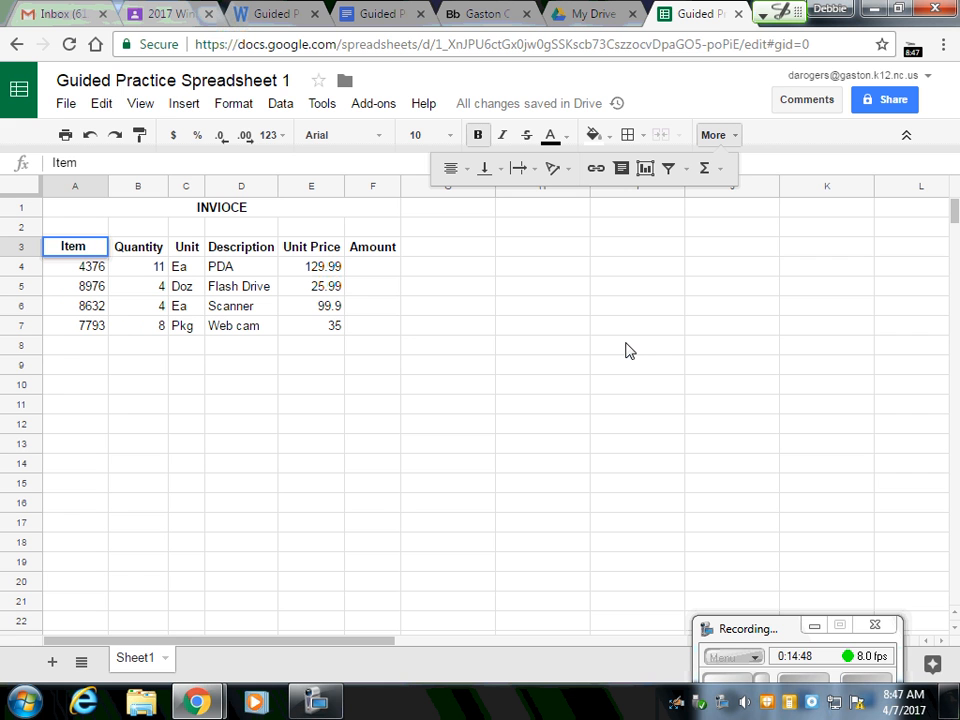
pyautogui.write('Number')
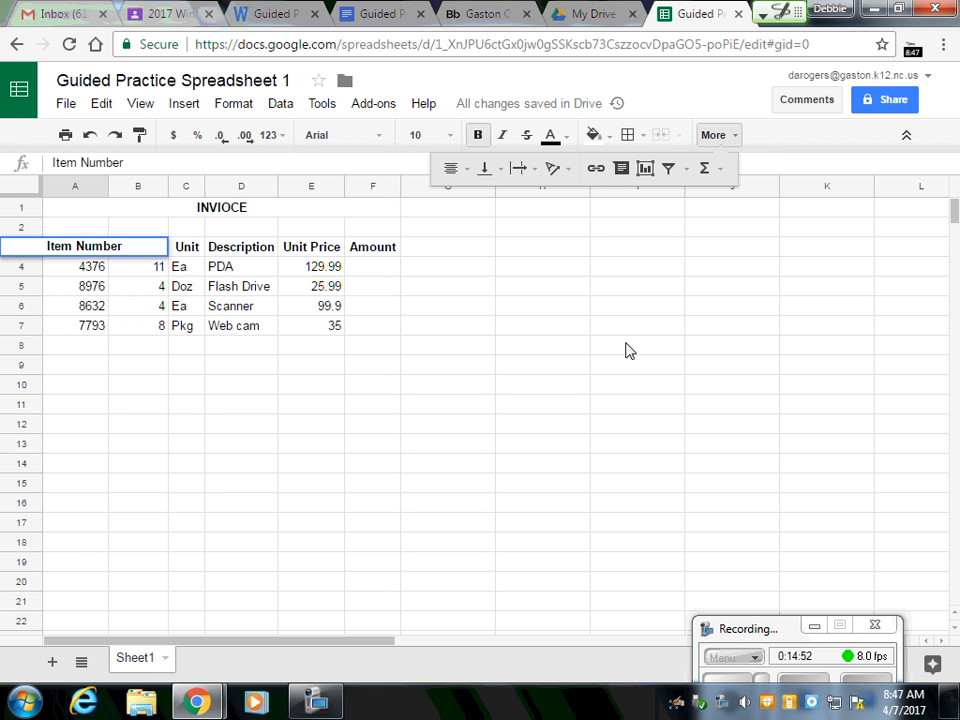
pyautogui.click(436, 255)
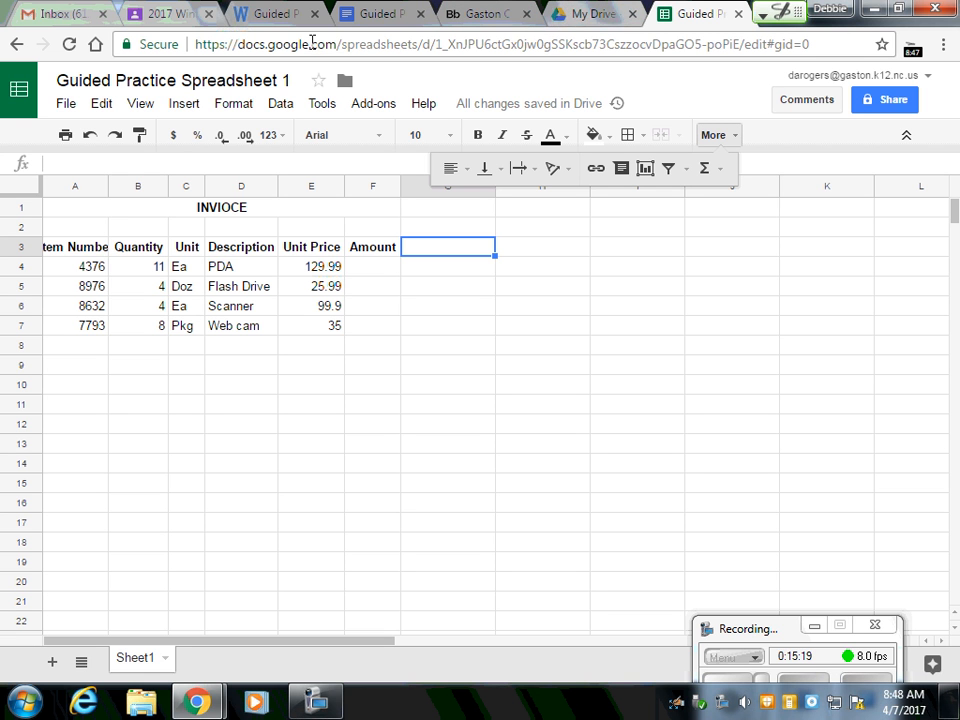
# - Read instructions 13 to 16 in the Guided Practice document and return to the invoice spreadsheet
pyautogui.click(385, 20)
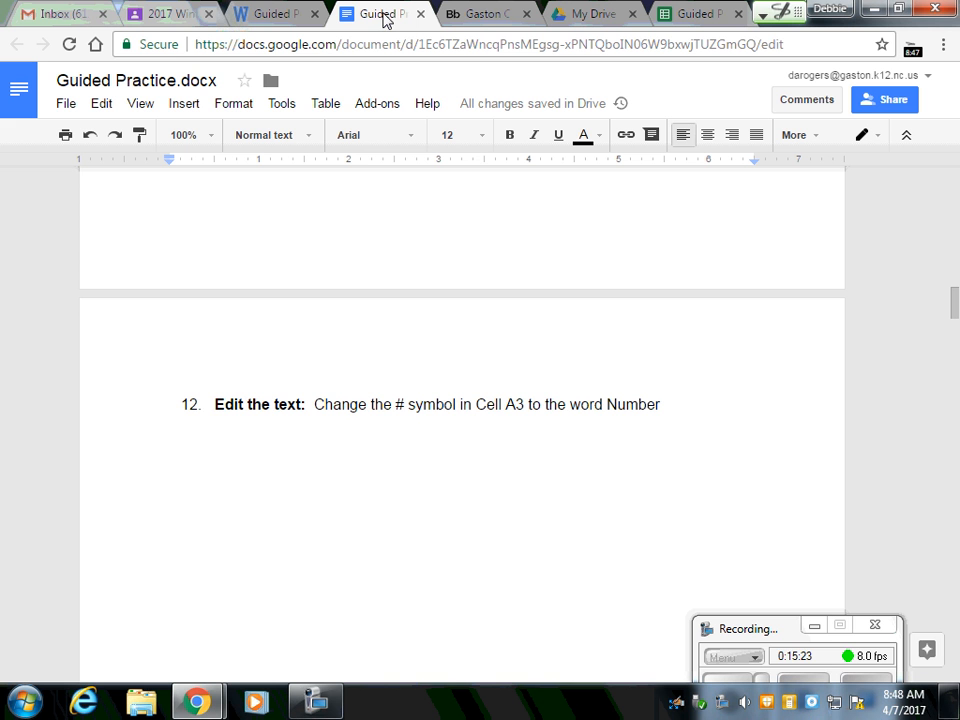
pyautogui.scroll(-7, 597, 431)
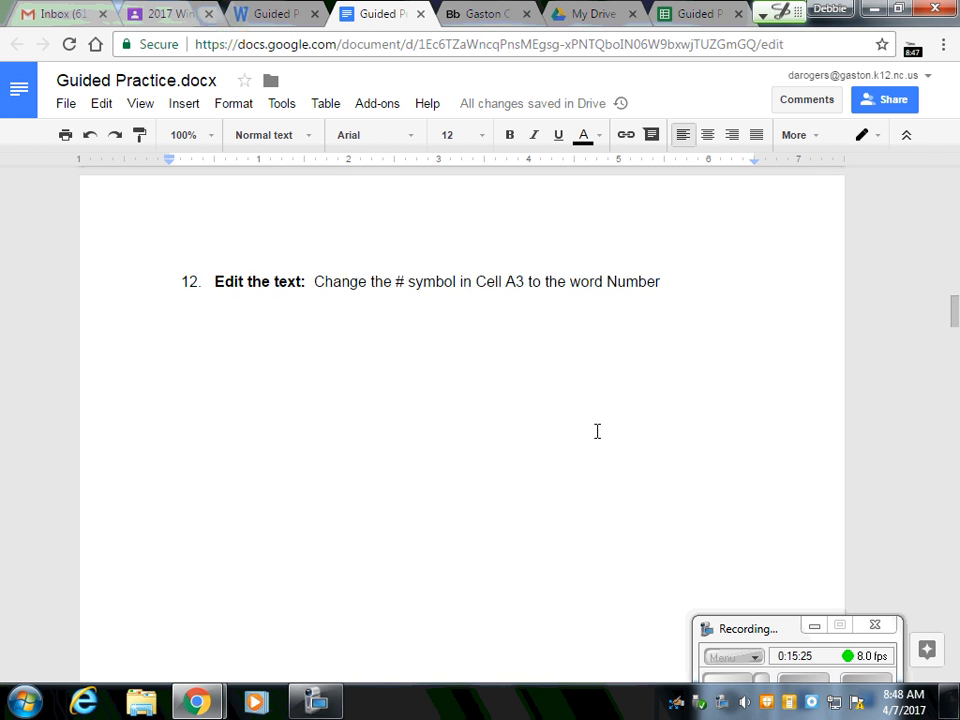
pyautogui.scroll(-5, 597, 431)
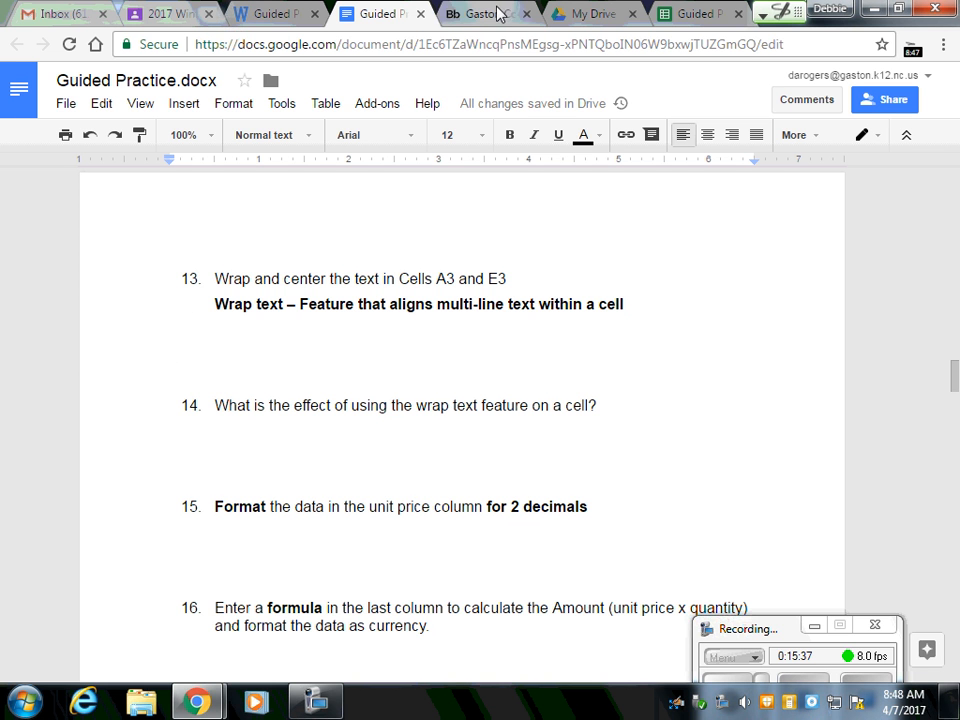
pyautogui.click(703, 14)
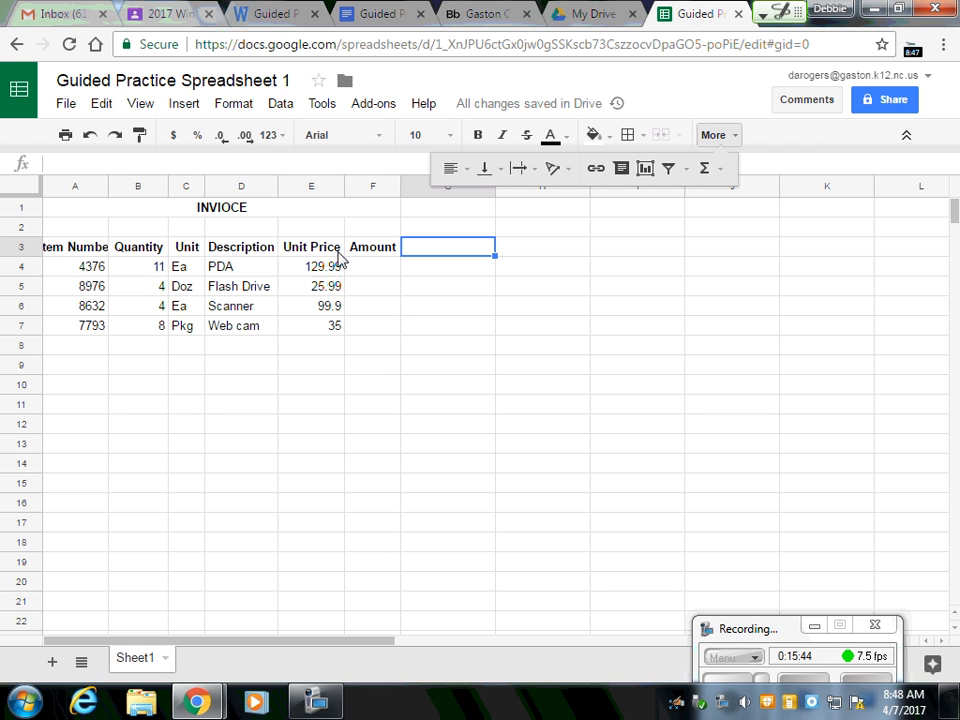
pyautogui.click(76, 250)
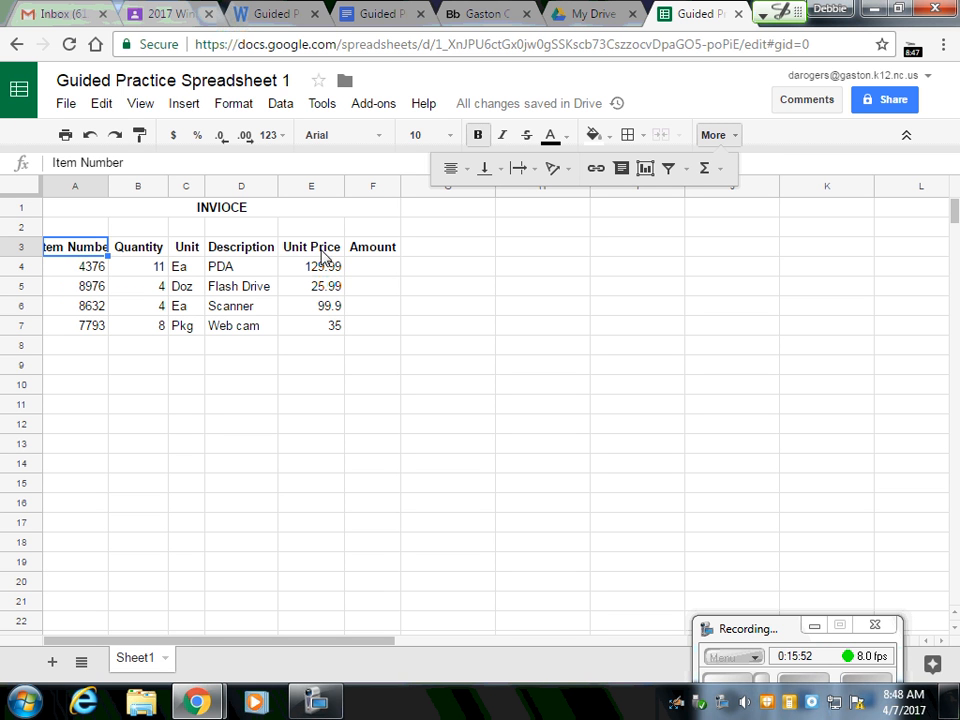
pyautogui.keyDown('shift'); pyautogui.click(315, 255); pyautogui.keyUp('shift')
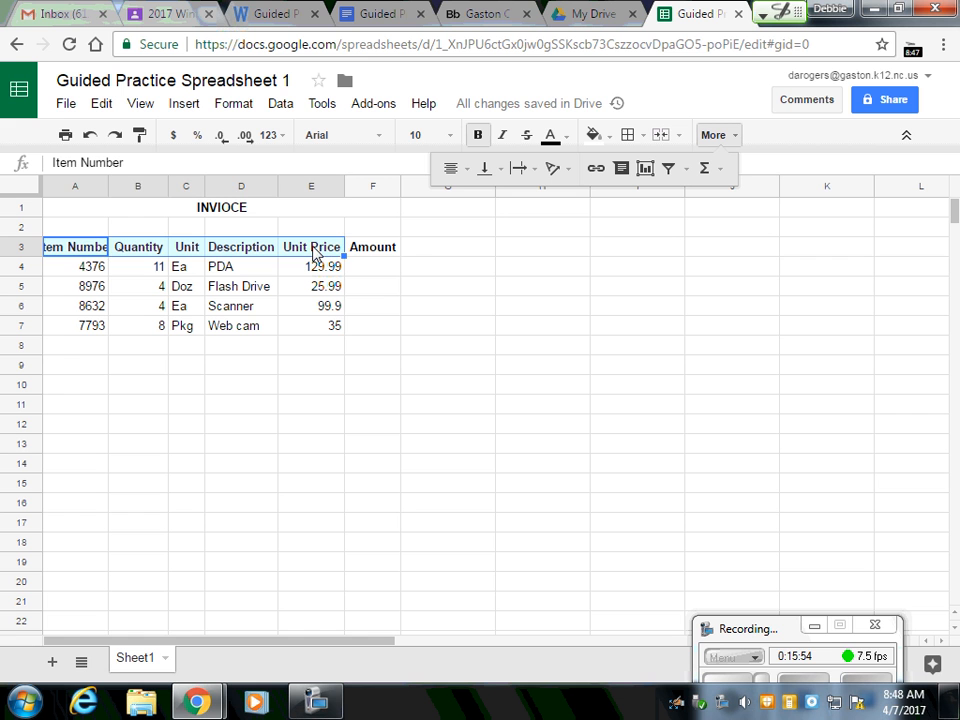
pyautogui.click(444, 251)
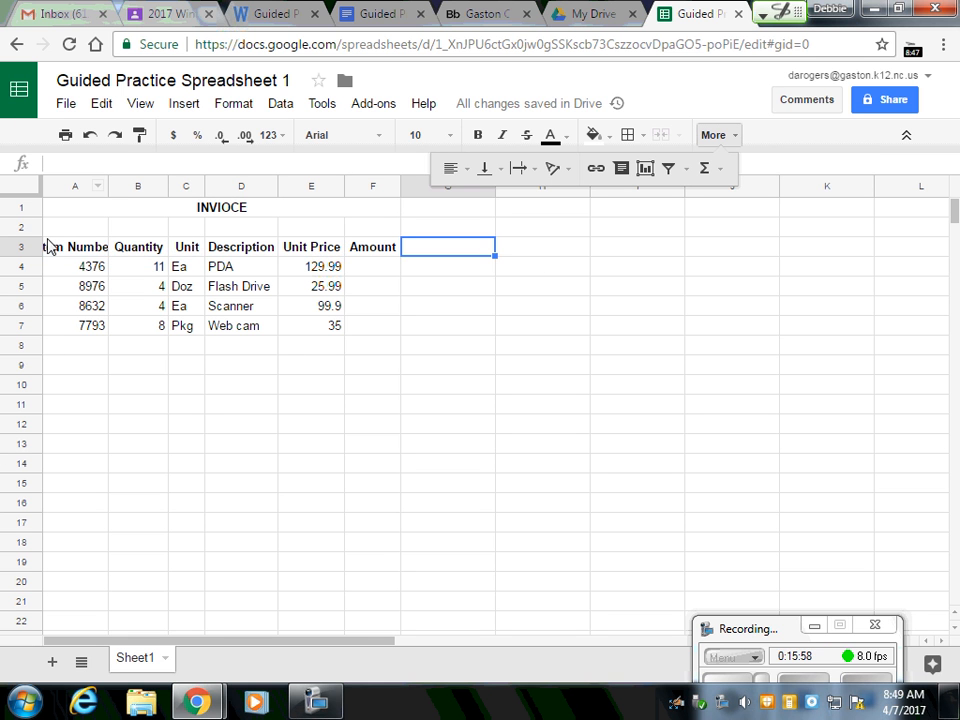
# - Wrap the text in header cells A3 ("Item Number") and E3 ("Unit Price") together
pyautogui.click(75, 253)
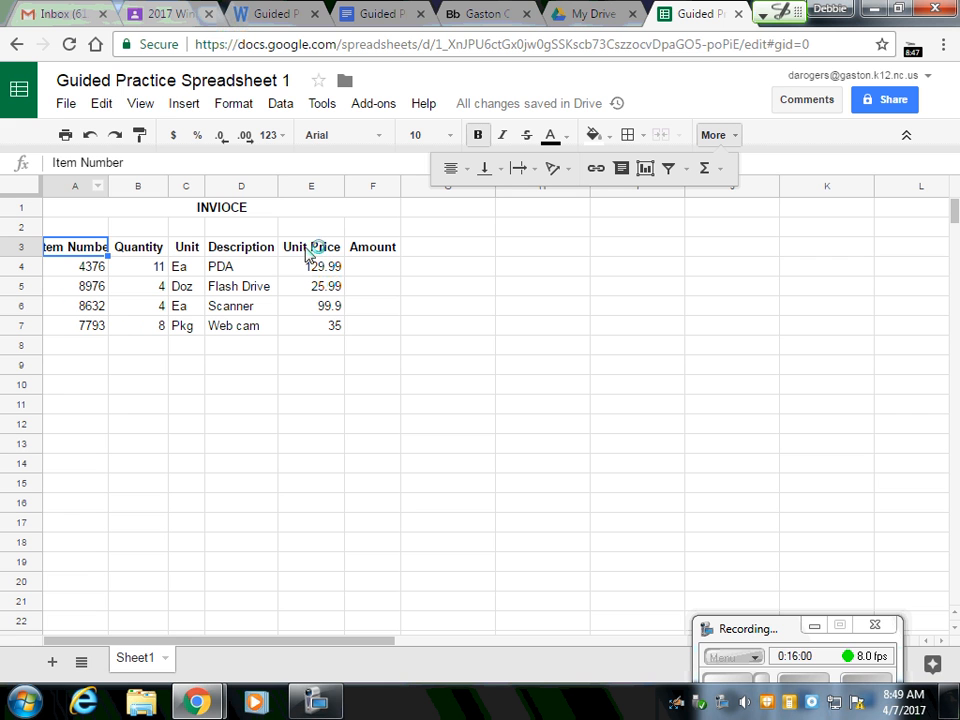
pyautogui.keyDown('ctrl'); pyautogui.click(315, 250); pyautogui.keyUp('ctrl')
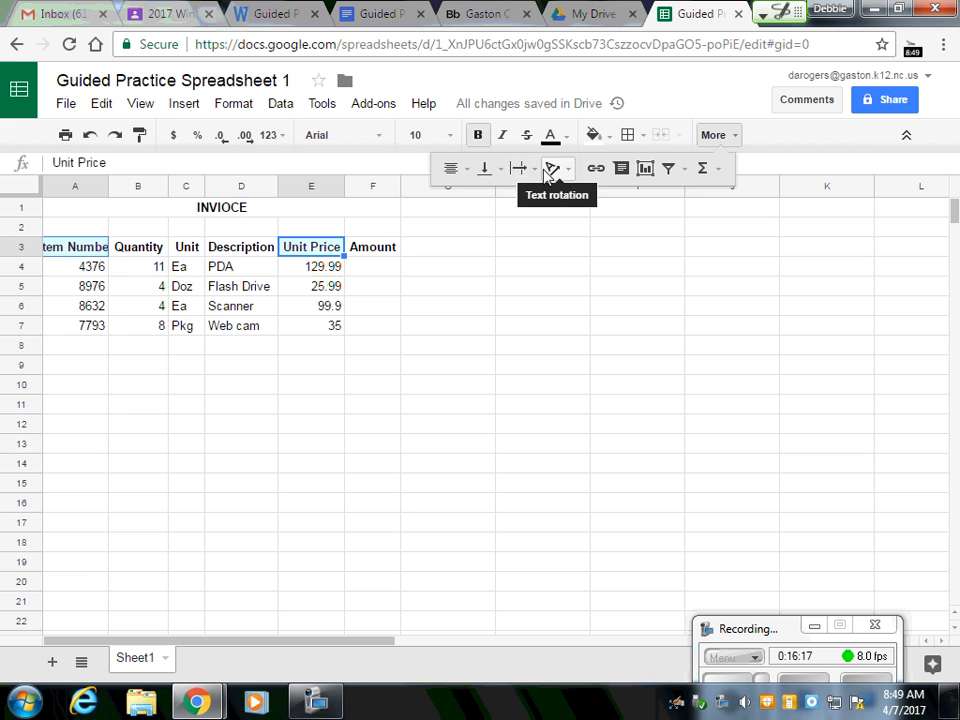
pyautogui.click(536, 174)
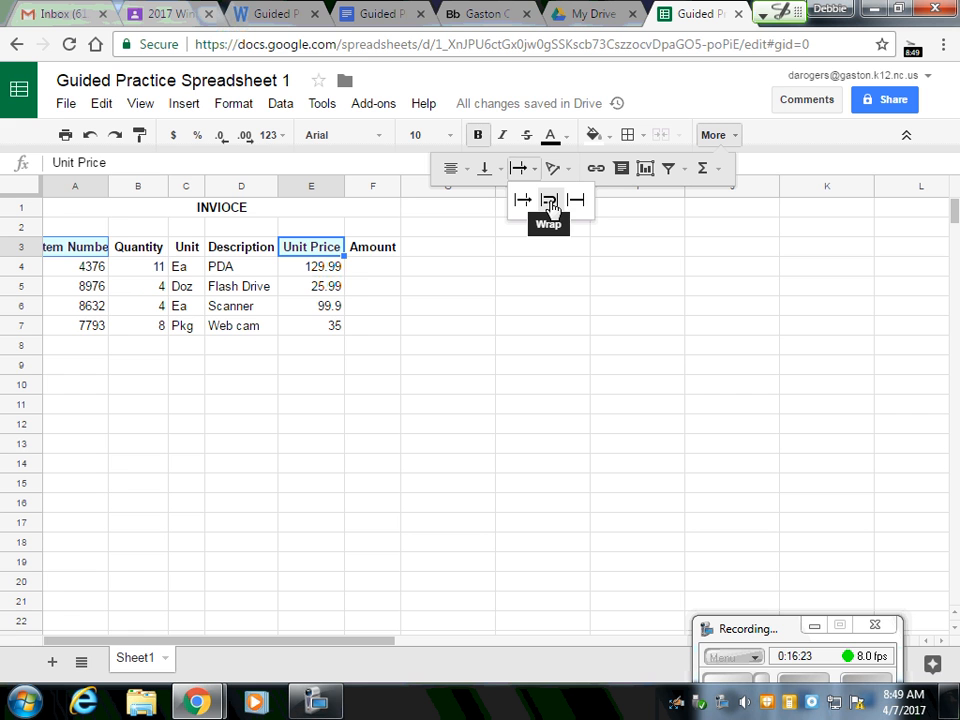
pyautogui.click(551, 204)
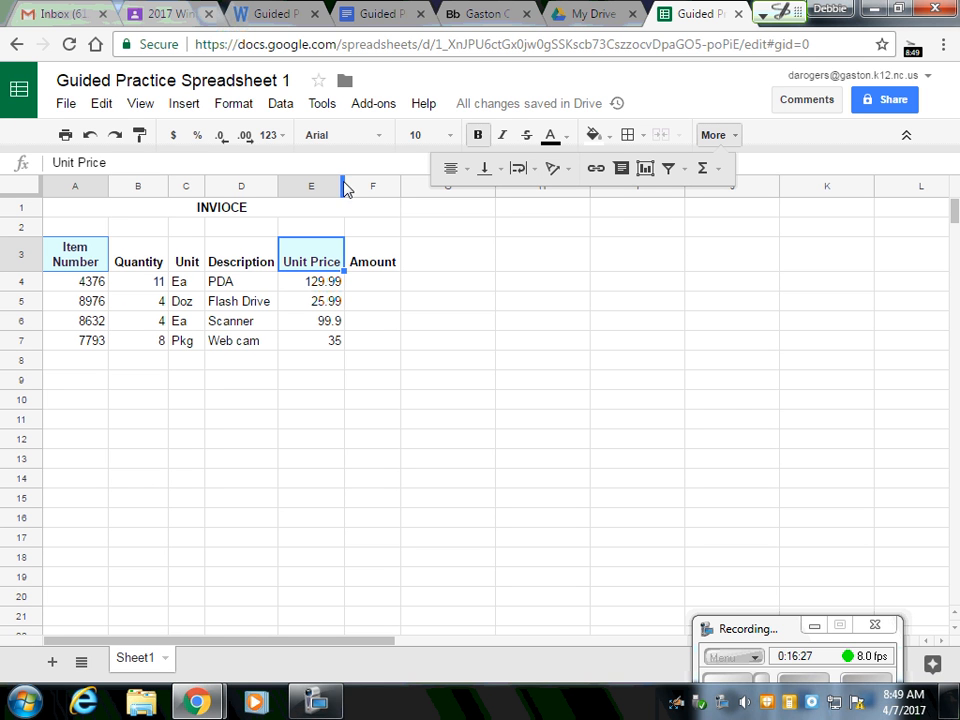
# - Narrow column E so the "Unit Price" header wraps onto two lines while the prices still fit
pyautogui.moveTo(342, 182); pyautogui.dragTo(320, 183)
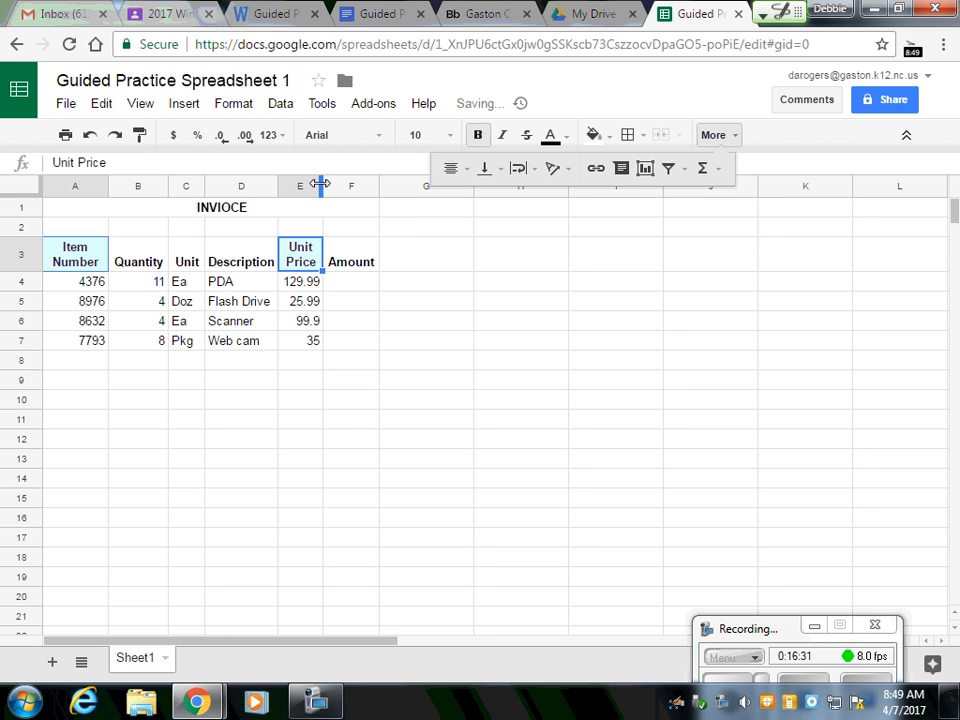
pyautogui.moveTo(321, 183); pyautogui.dragTo(330, 183)
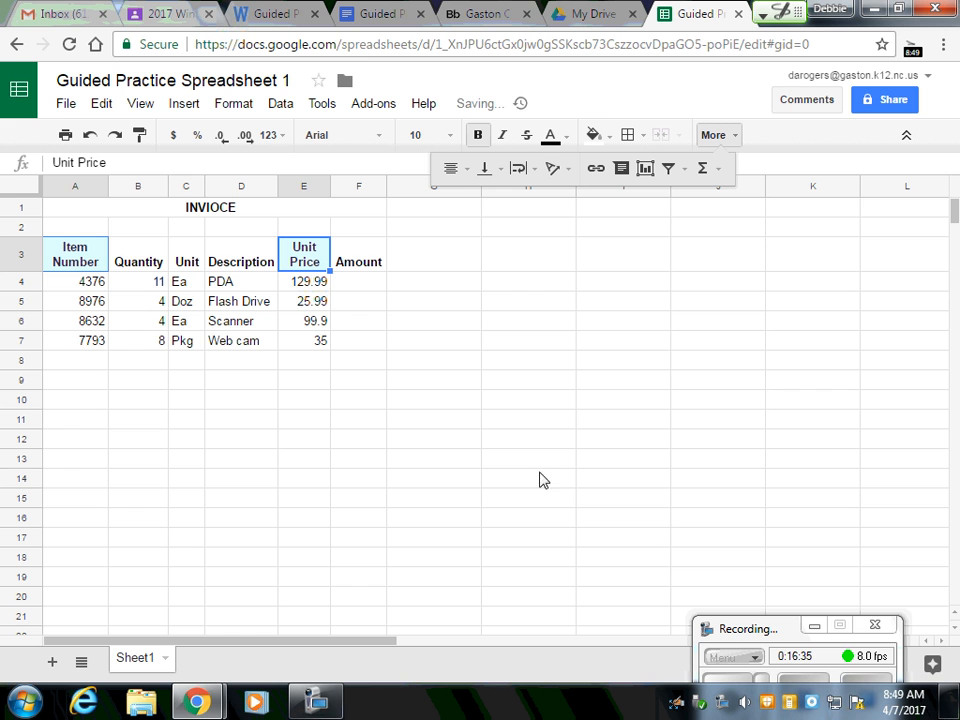
pyautogui.click(505, 282)
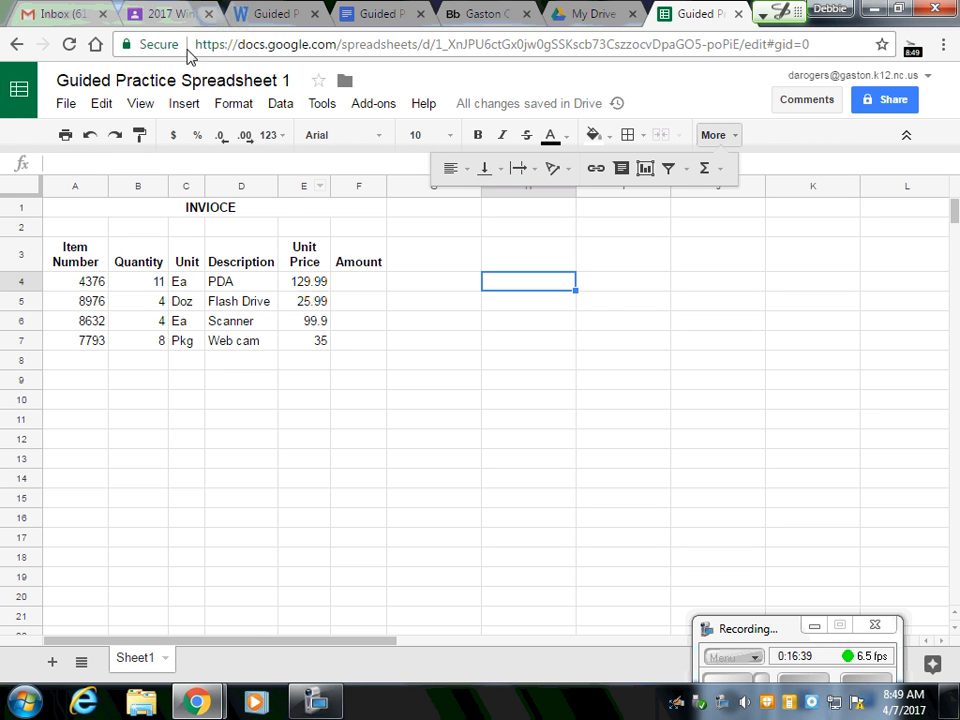
# - Start an unnumbered answer line below question 14 about the wrap text feature in the Guided Practice document
pyautogui.click(365, 17)
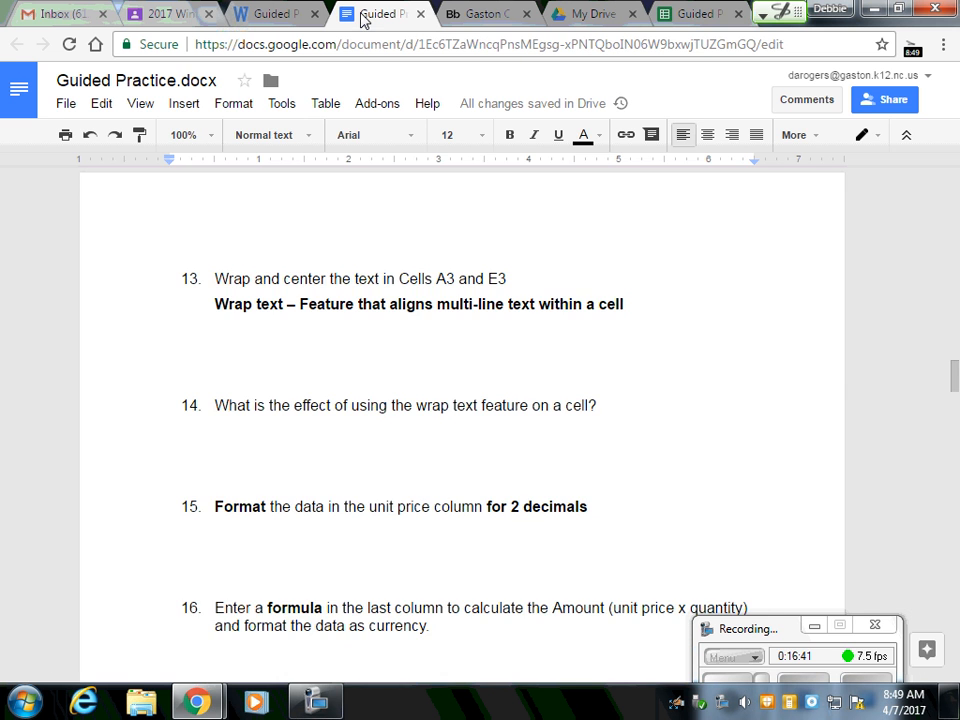
pyautogui.scroll(-2, 521, 279)
pyautogui.scroll(1, 521, 279)
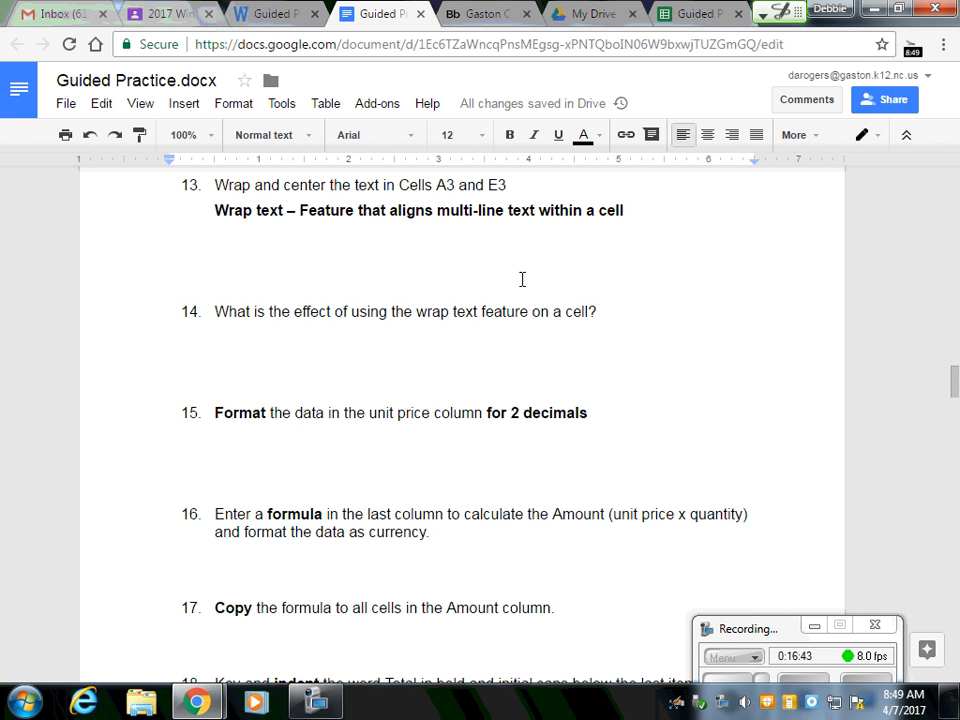
pyautogui.doubleClick(641, 302)
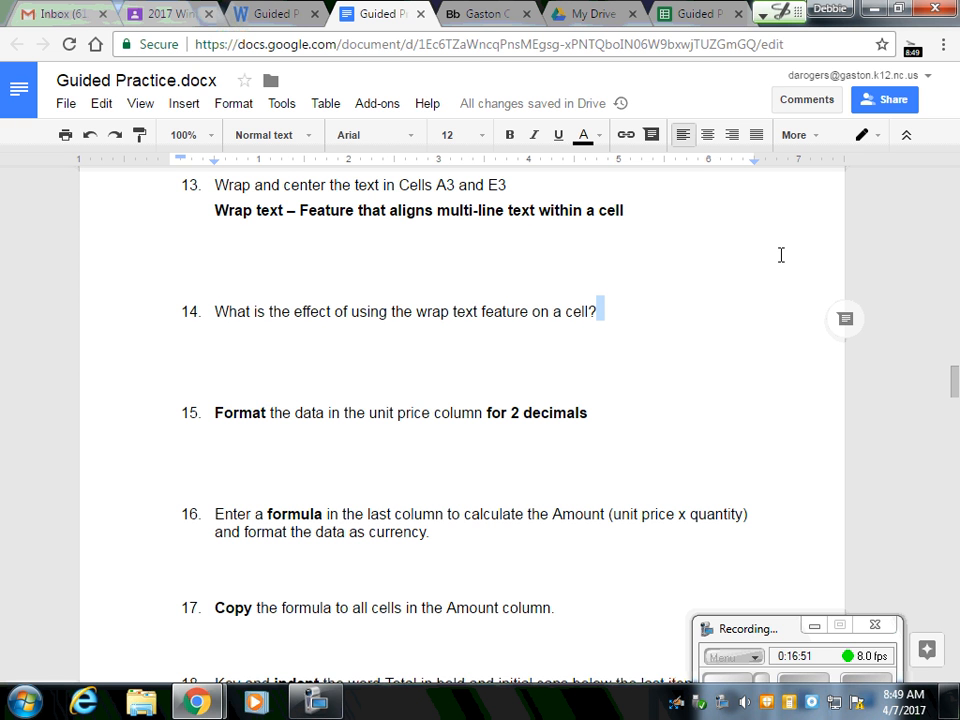
pyautogui.press('Return')
pyautogui.press('BackSpace')
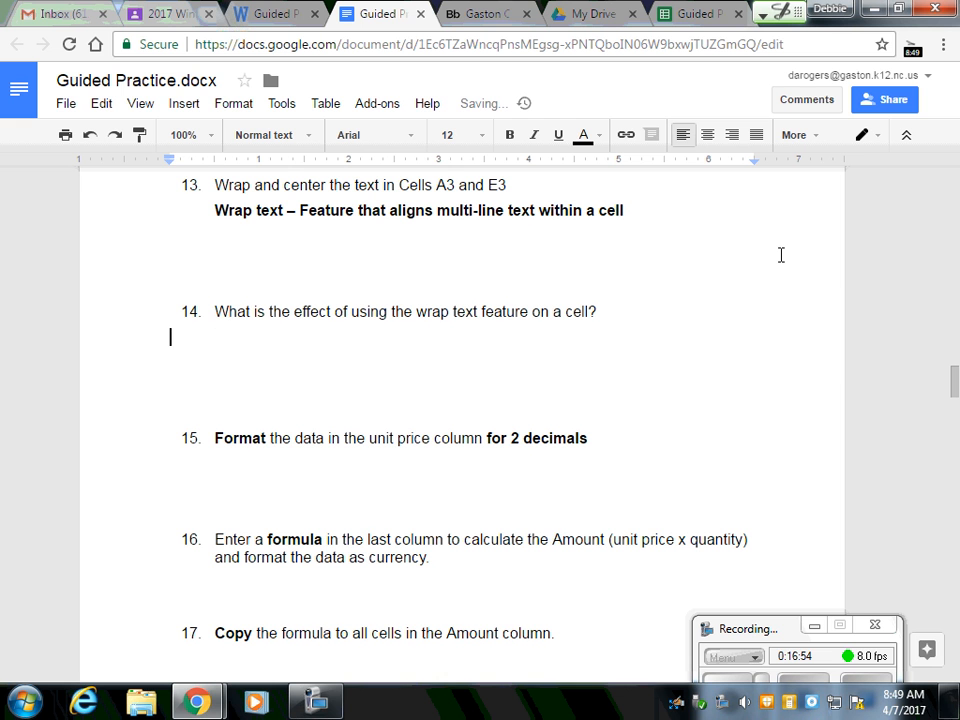
# - Answer question 14 with "It brings words to the next line when the cell space is used up."
pyautogui.write('It bring')
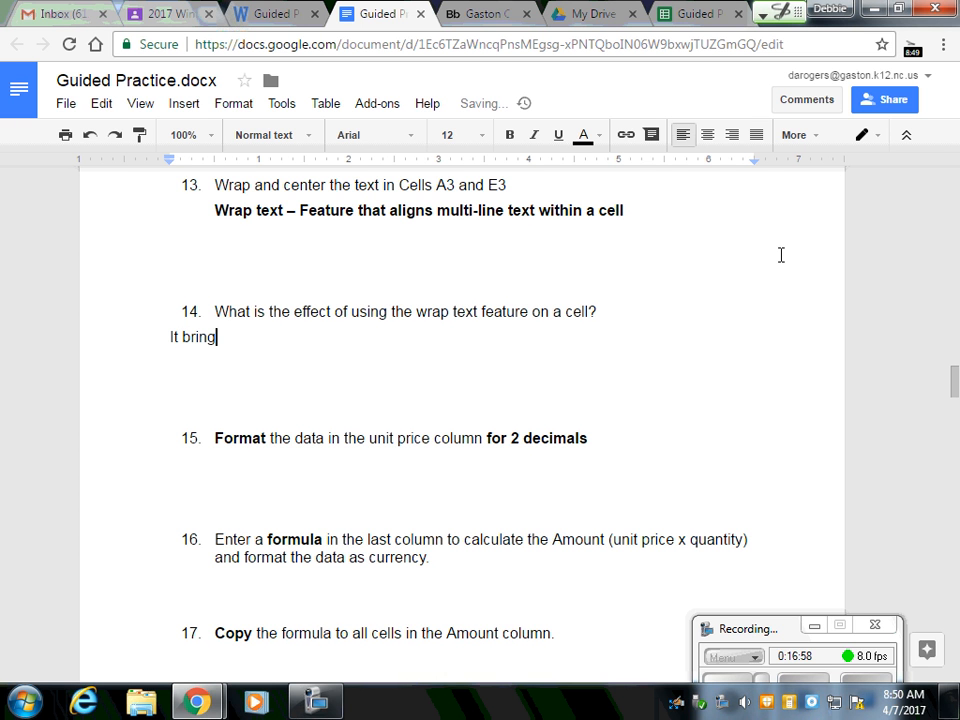
pyautogui.write('s')
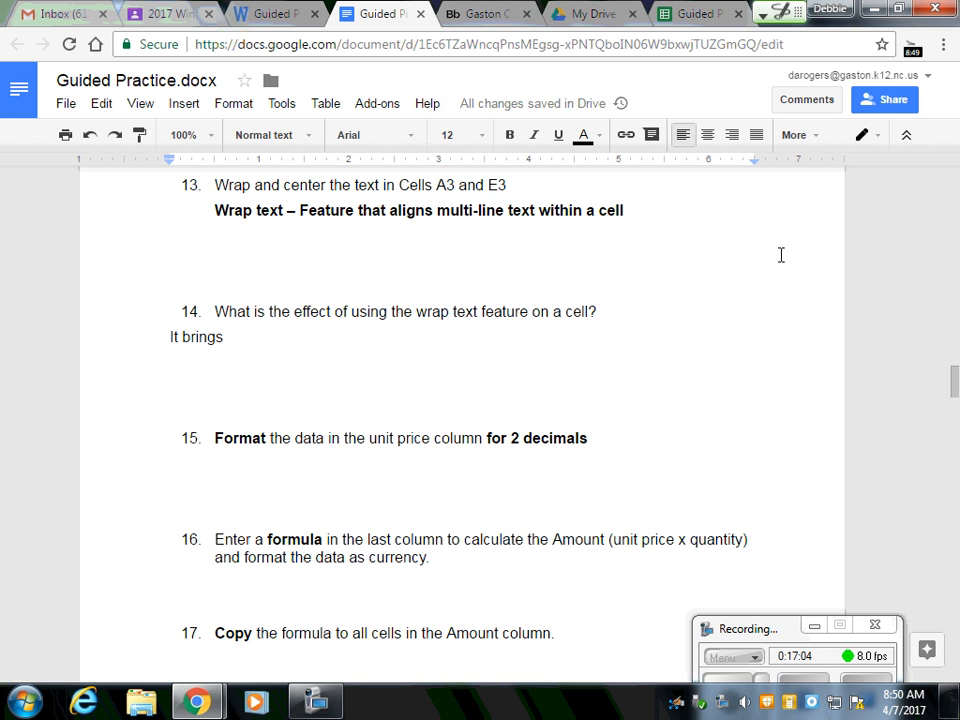
pyautogui.write(' words ')
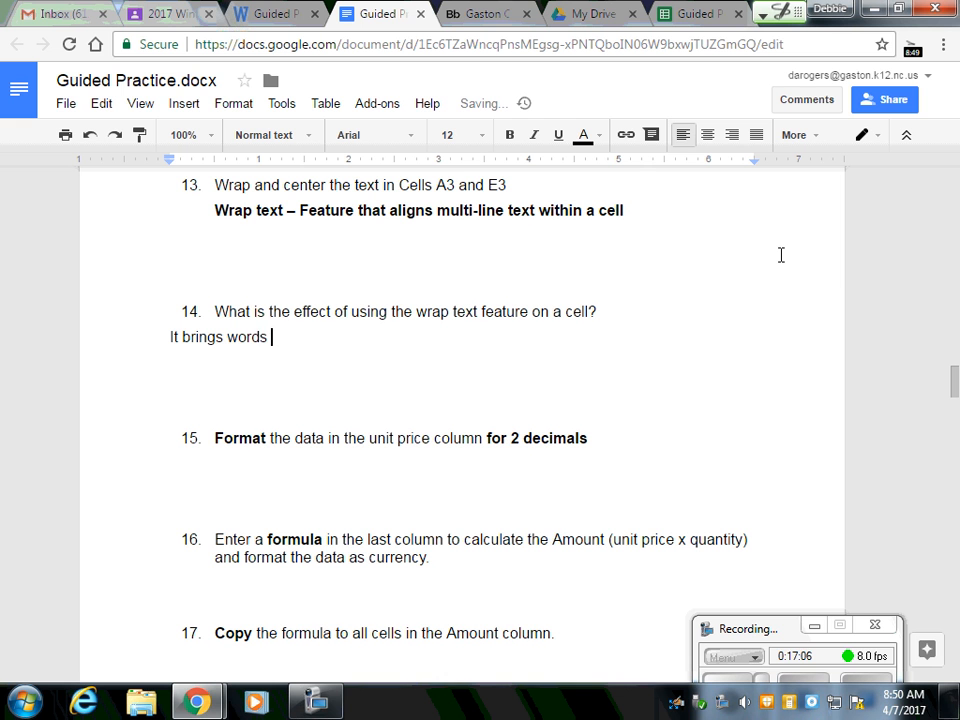
pyautogui.write('to the nexty')
pyautogui.press('BackSpace')
pyautogui.press('BackSpace')
pyautogui.press('BackSpace')
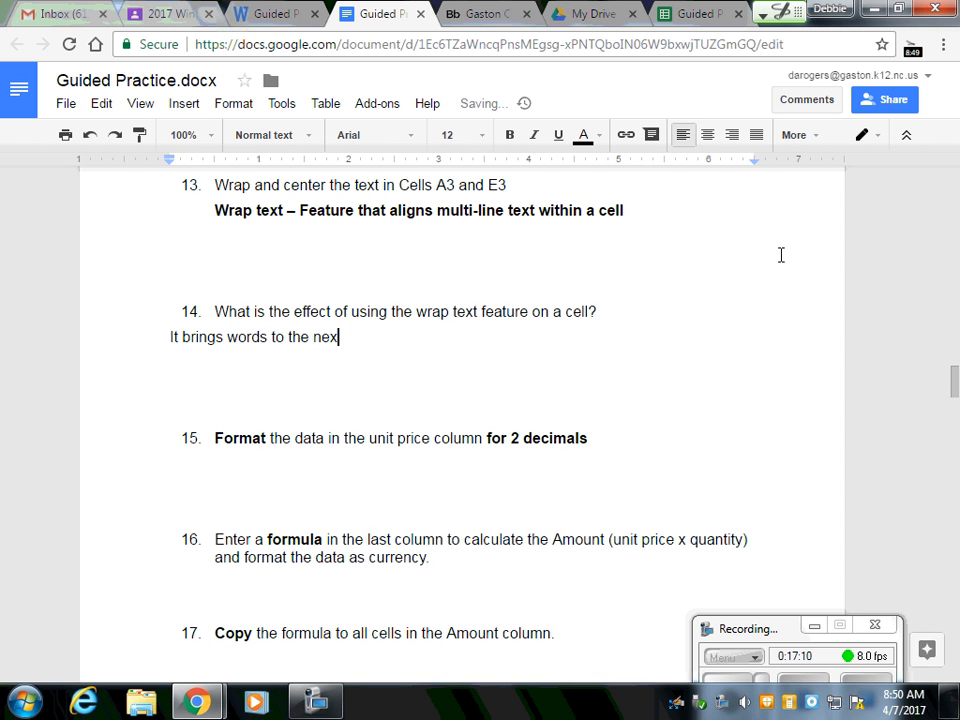
pyautogui.write('t line when the ')
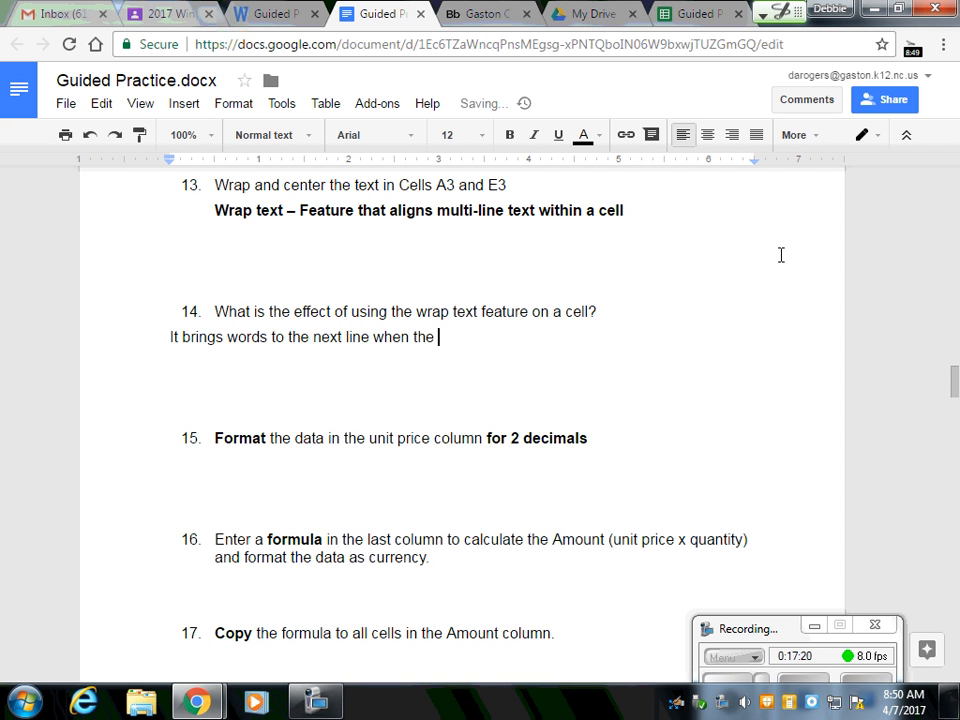
pyautogui.write('cell space is used up')
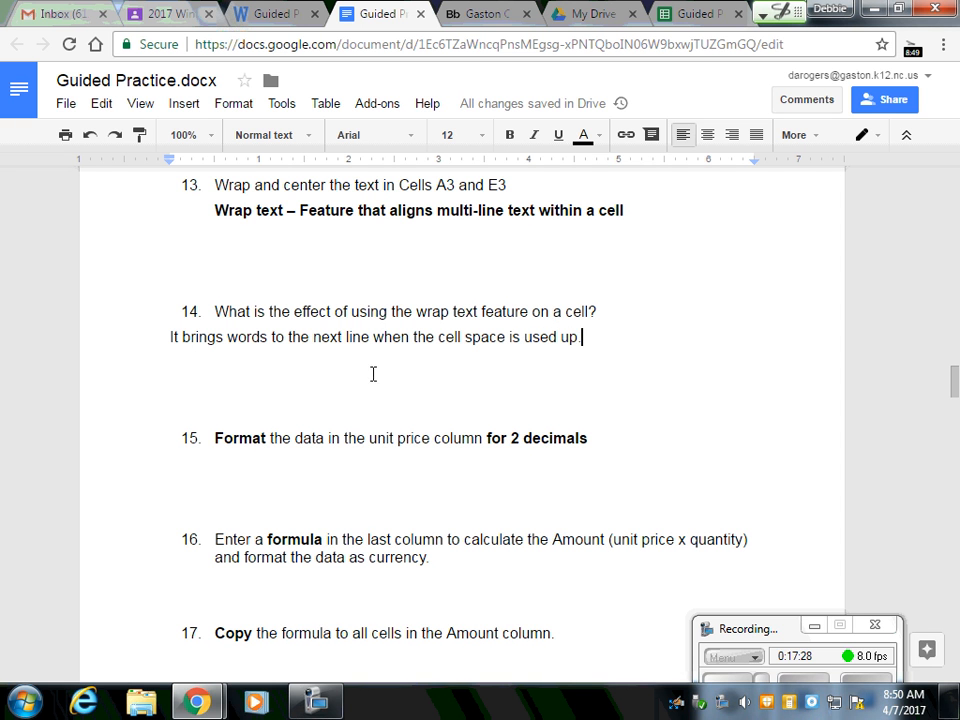
pyautogui.write('.')
# - Format the unit prices in cells E4 to E7 of the invoice spreadsheet with two decimal places
pyautogui.click(275, 16)
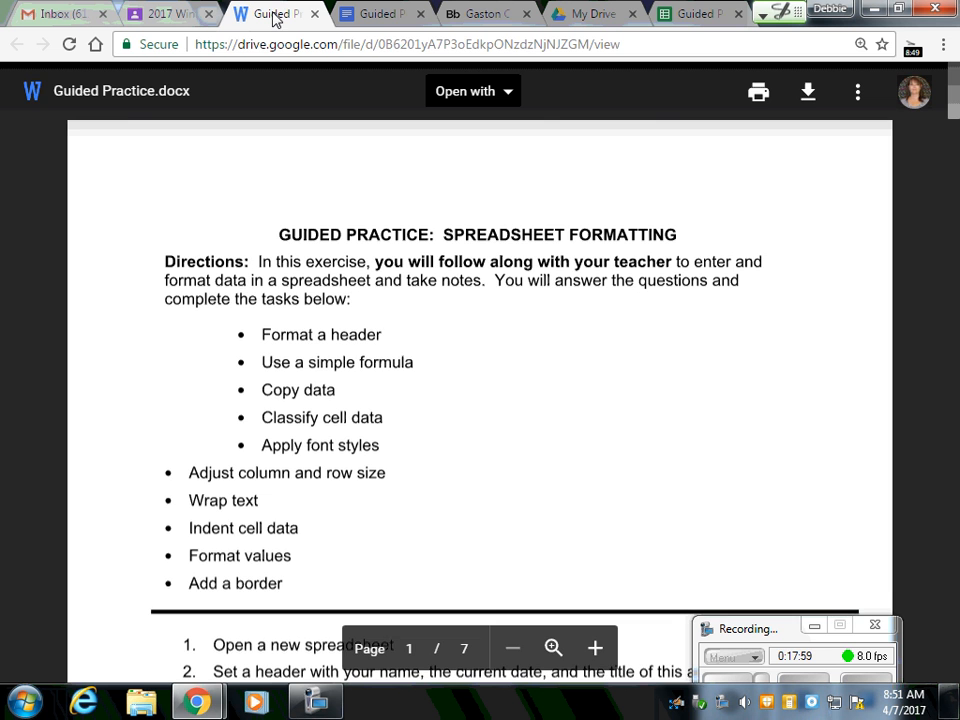
pyautogui.click(687, 14)
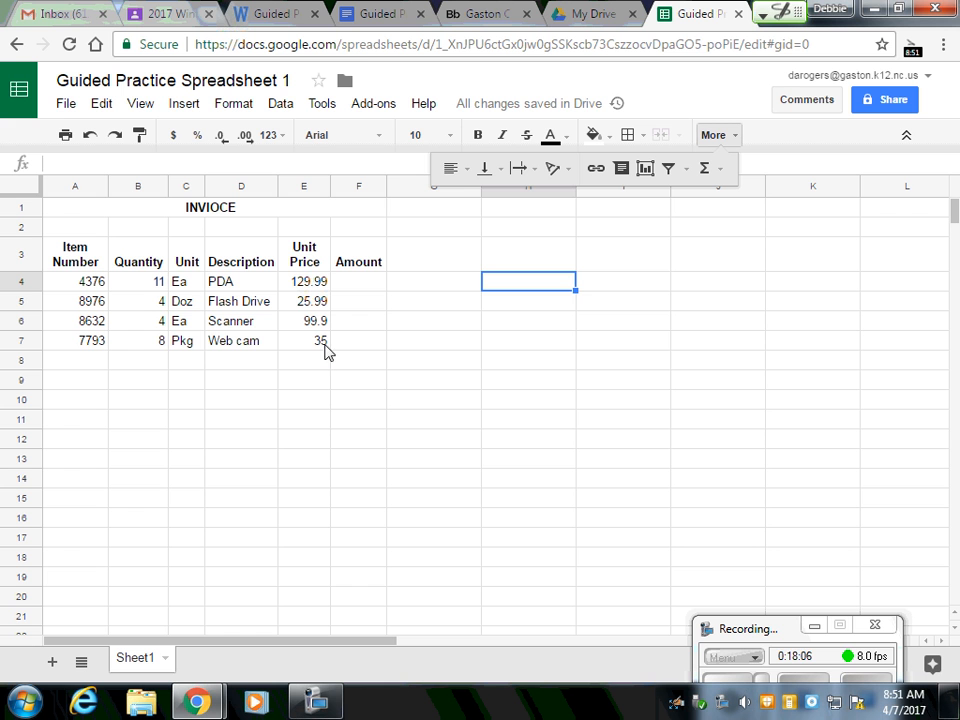
pyautogui.moveTo(315, 285); pyautogui.dragTo(321, 345)
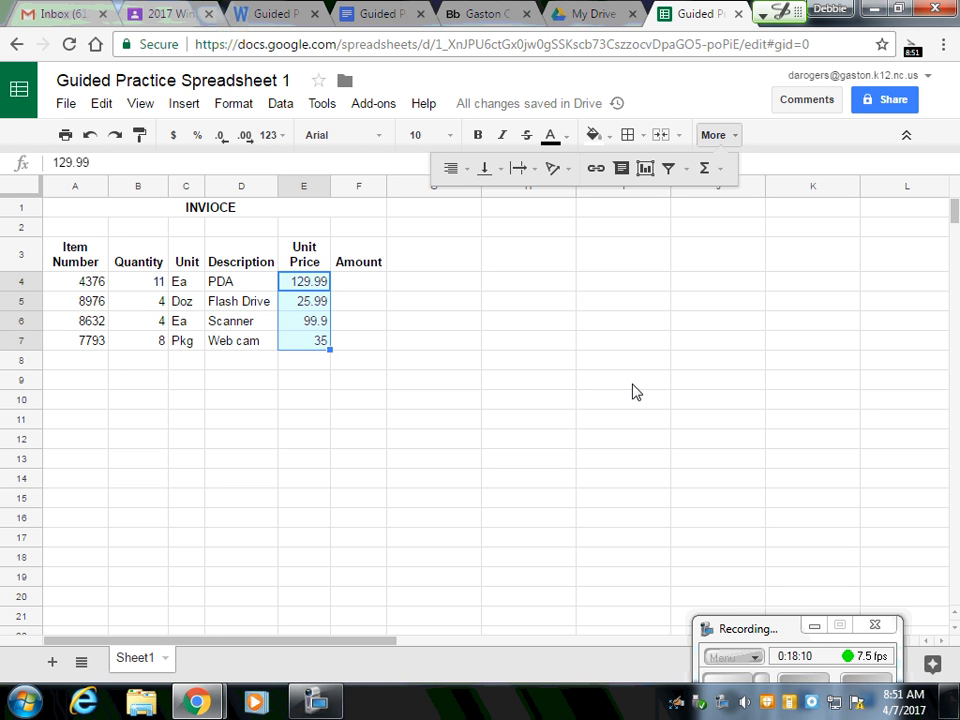
pyautogui.click(245, 136)
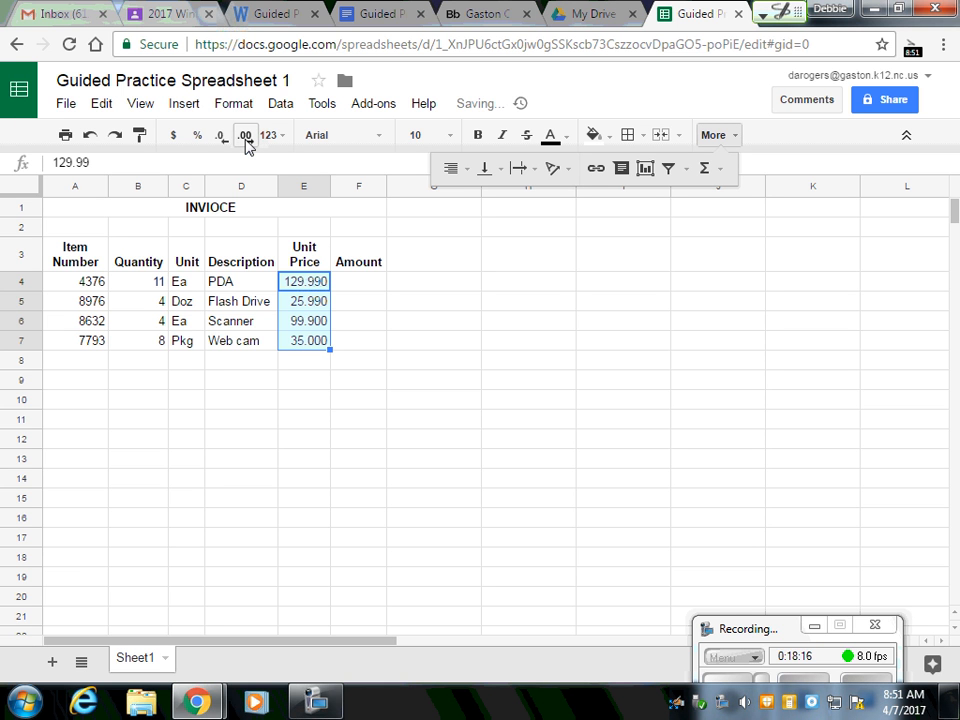
pyautogui.click(228, 141)
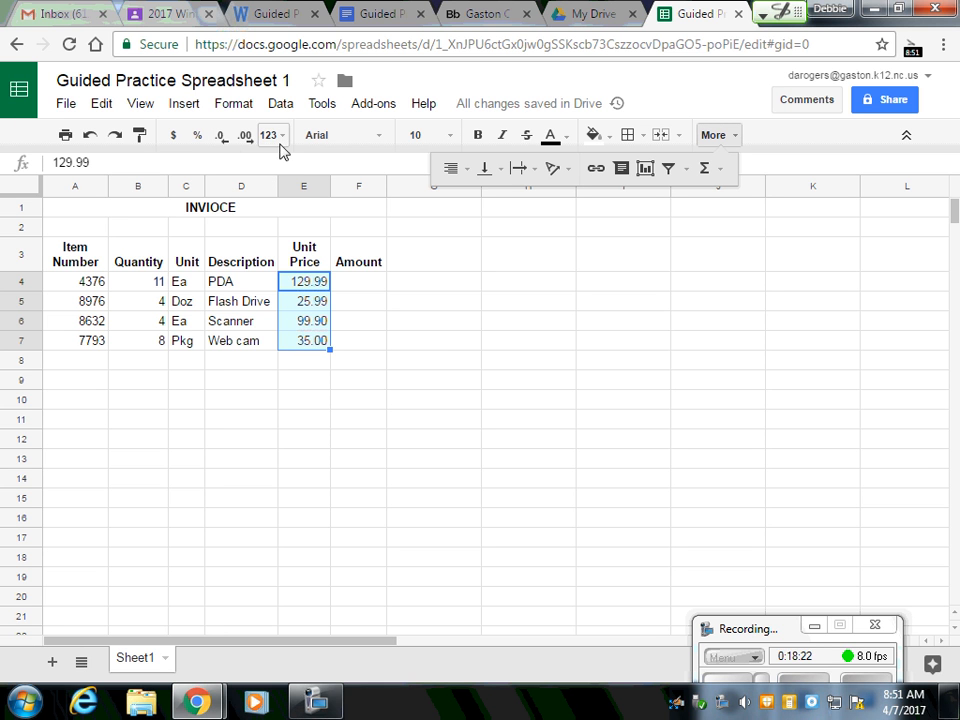
# - Apply the Currency number format to the unit prices in E4 to E7
pyautogui.click(283, 139)
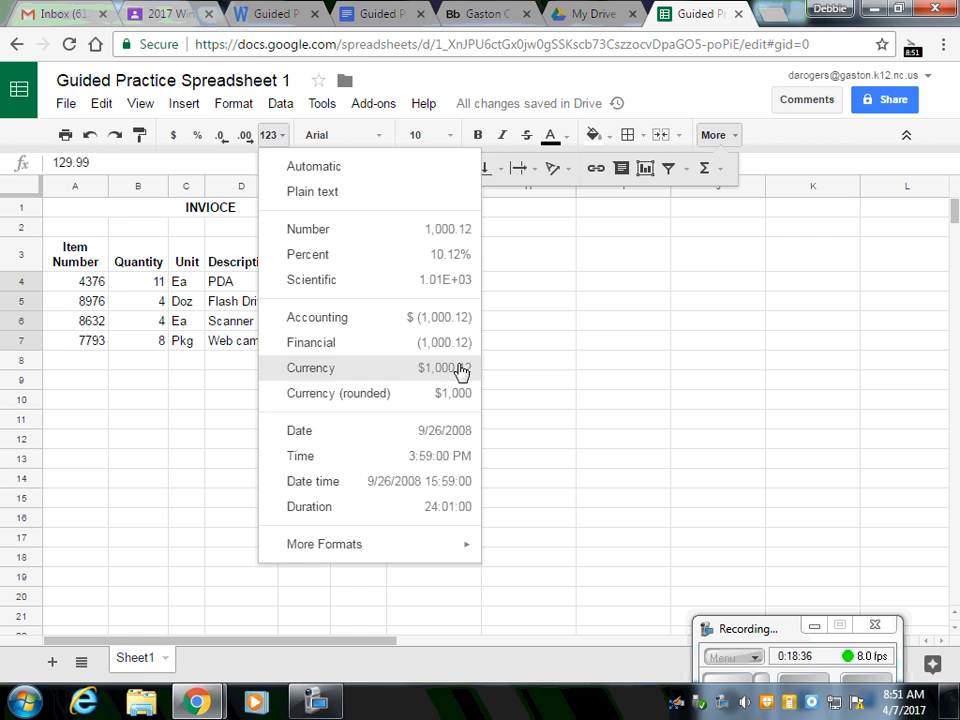
pyautogui.click(462, 371)
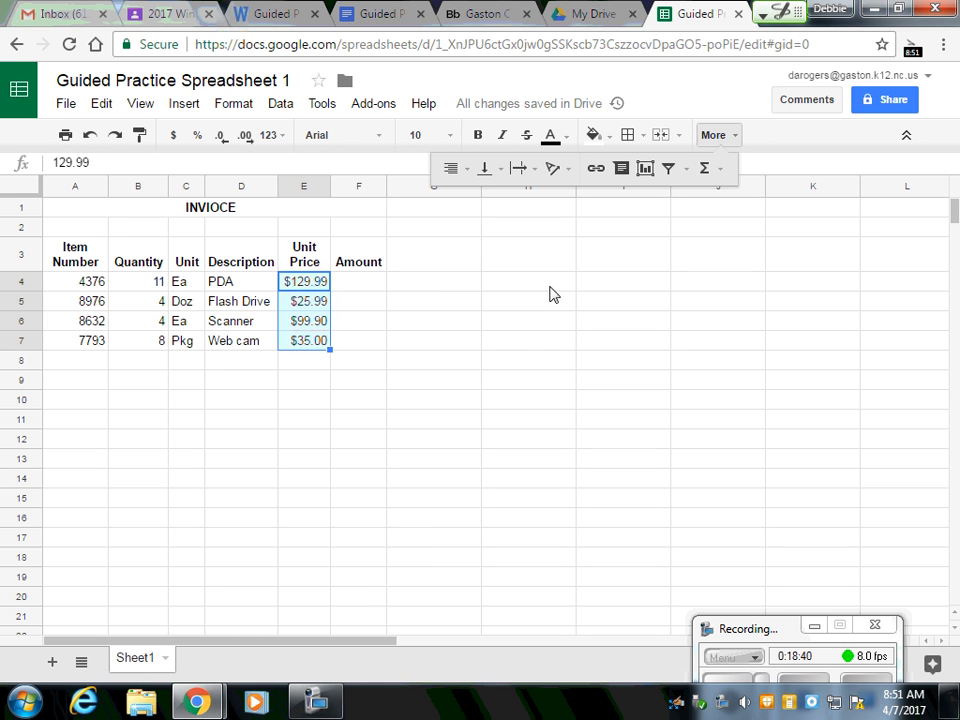
pyautogui.click(527, 287)
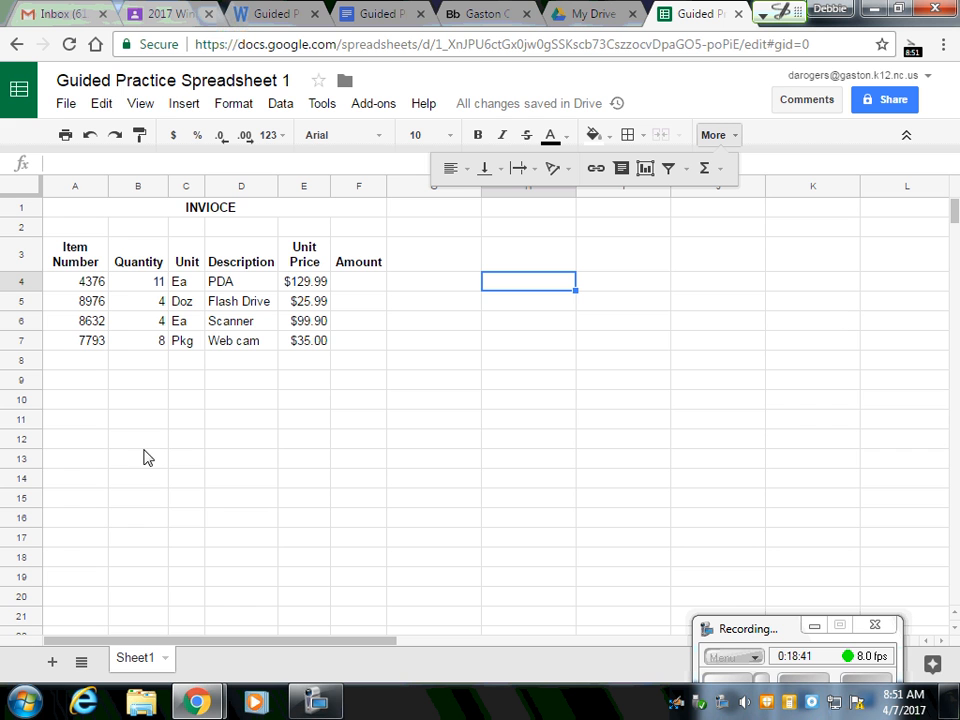